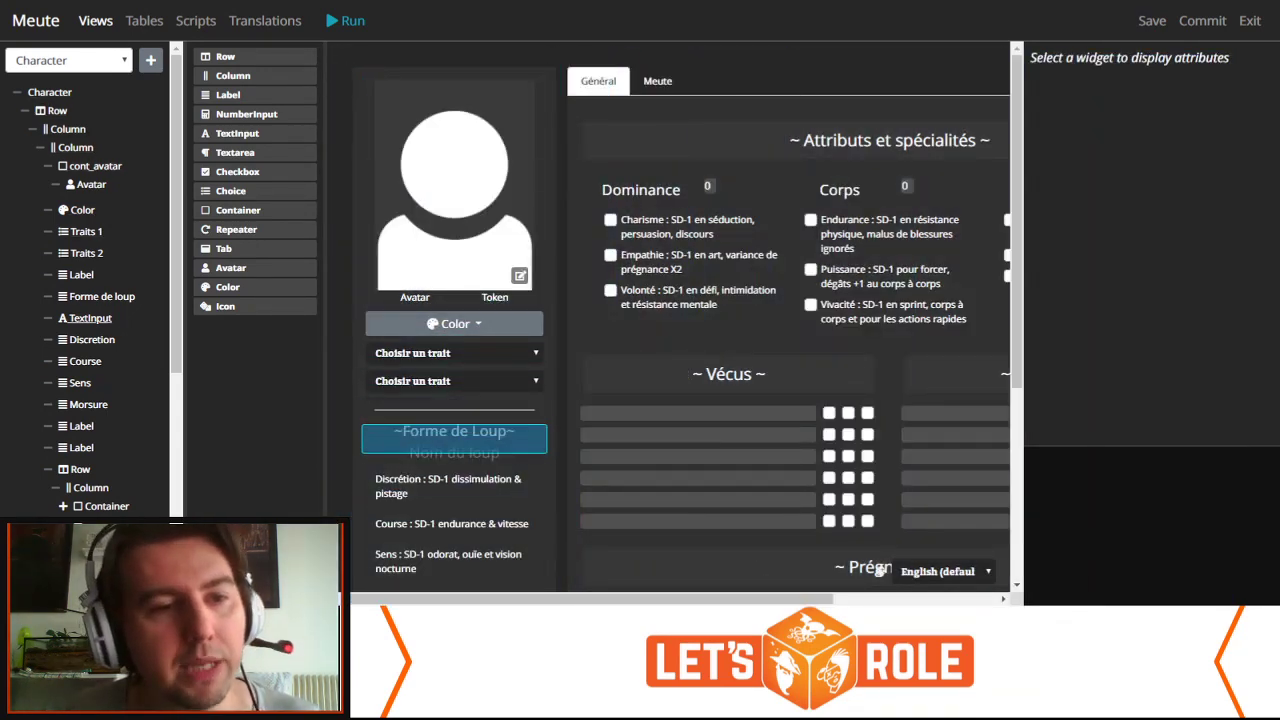
Step: Examine the attributes of the Character view, its first column, the cont_avatar container, a Vécus checkbox and the Avatar widget
scroll(88, 253, "down", 1)
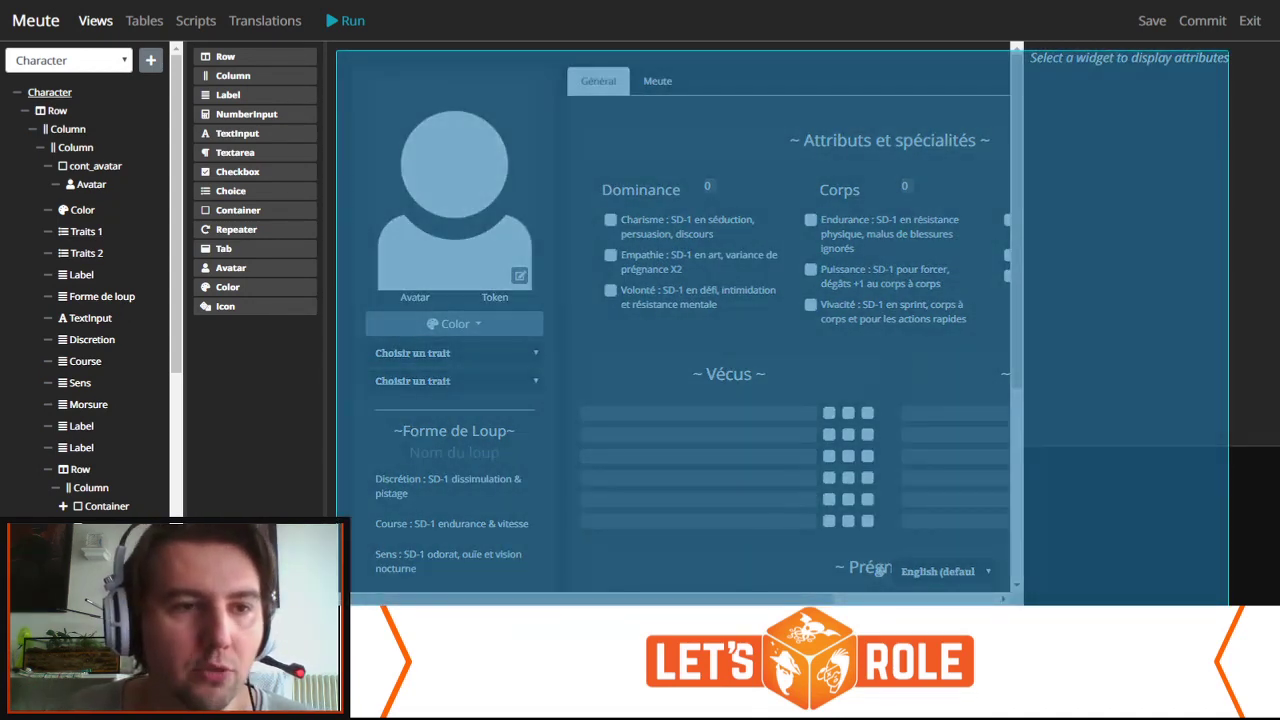
left_click(878, 569)
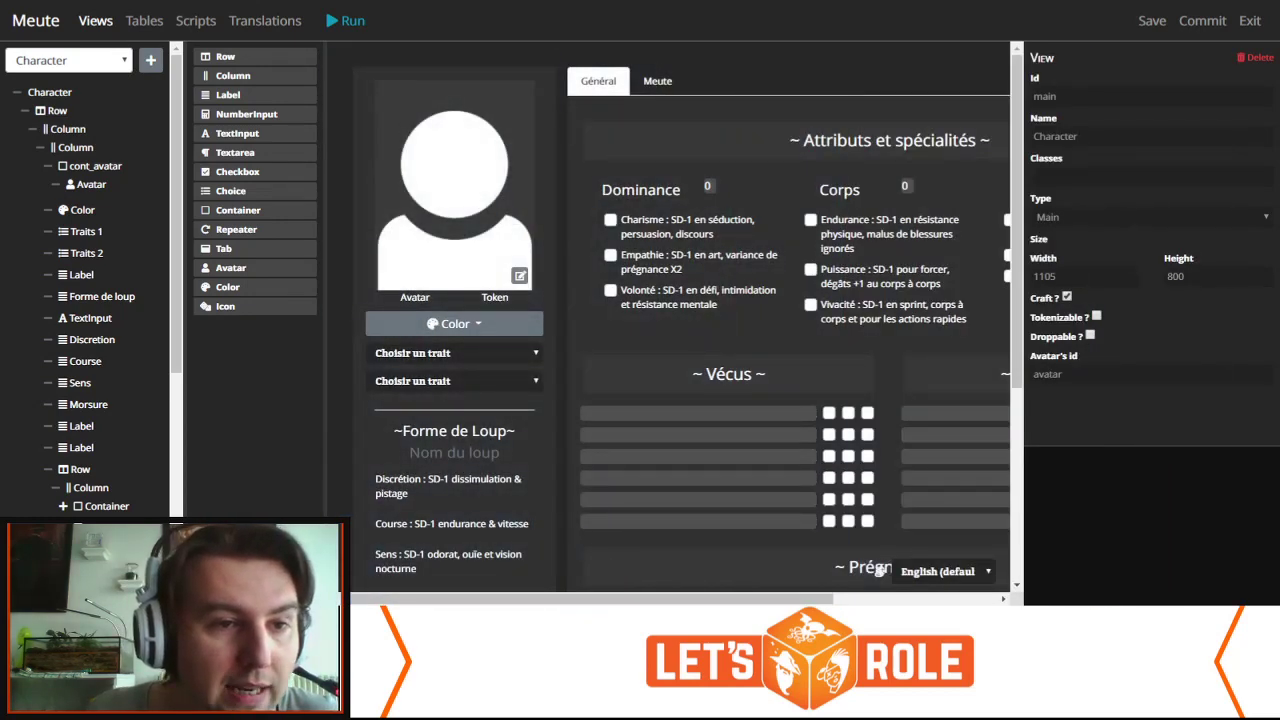
left_click(44, 129)
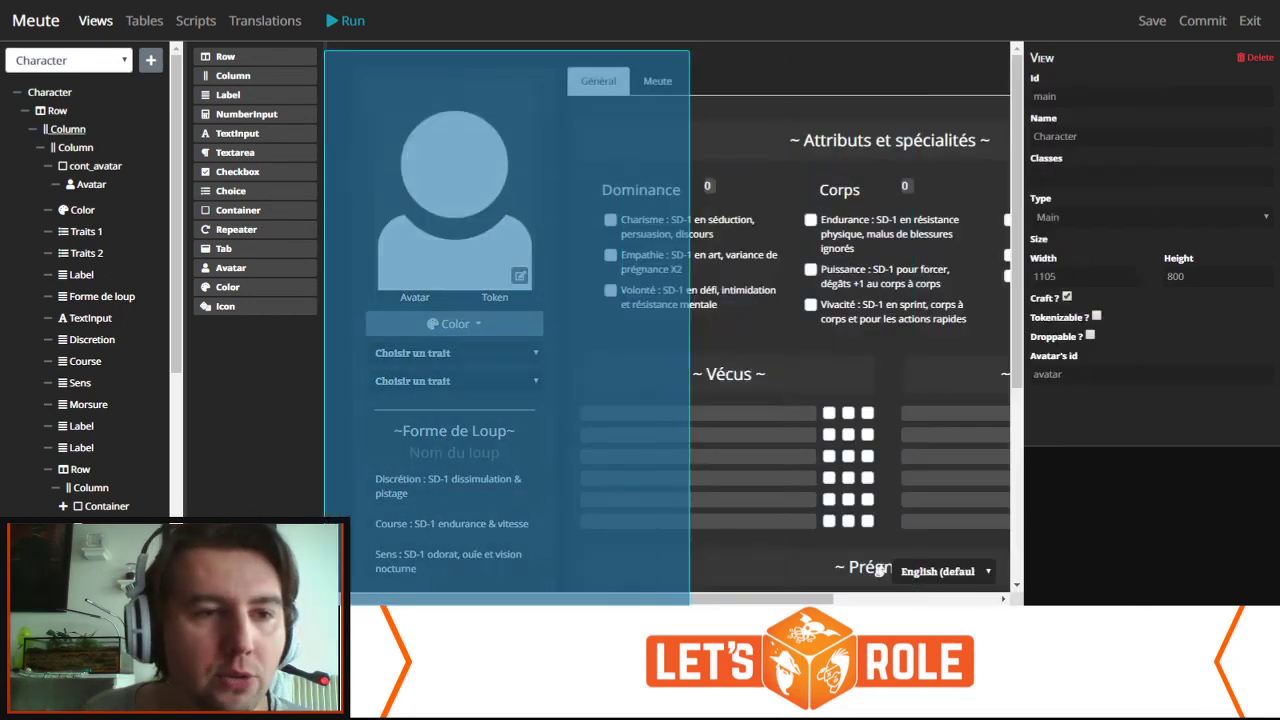
left_click(68, 129)
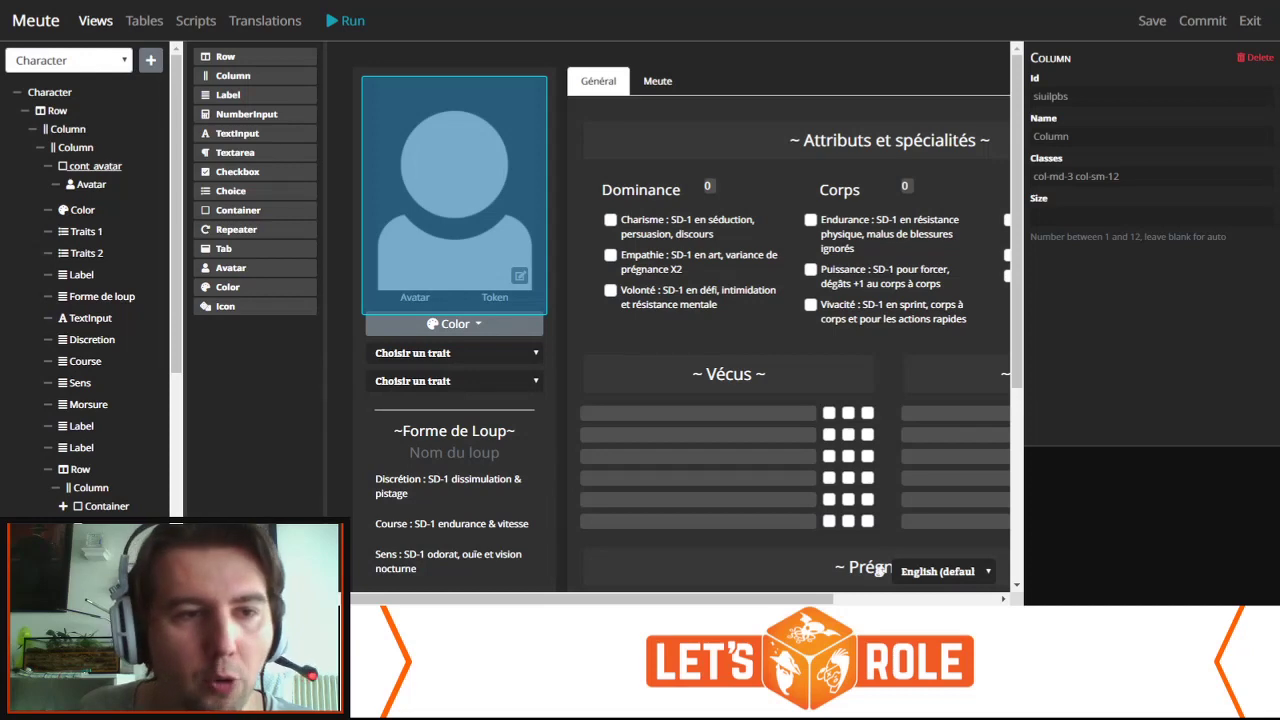
left_click(95, 167)
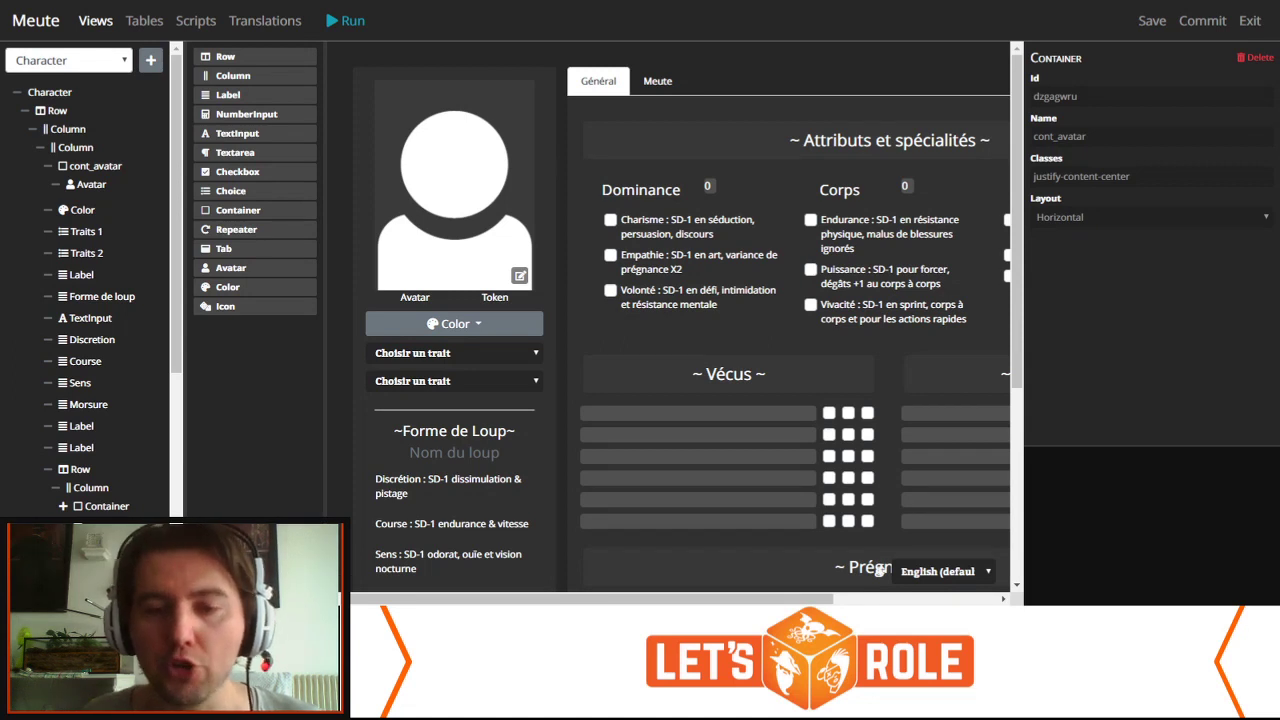
left_click(829, 413)
left_click(829, 413)
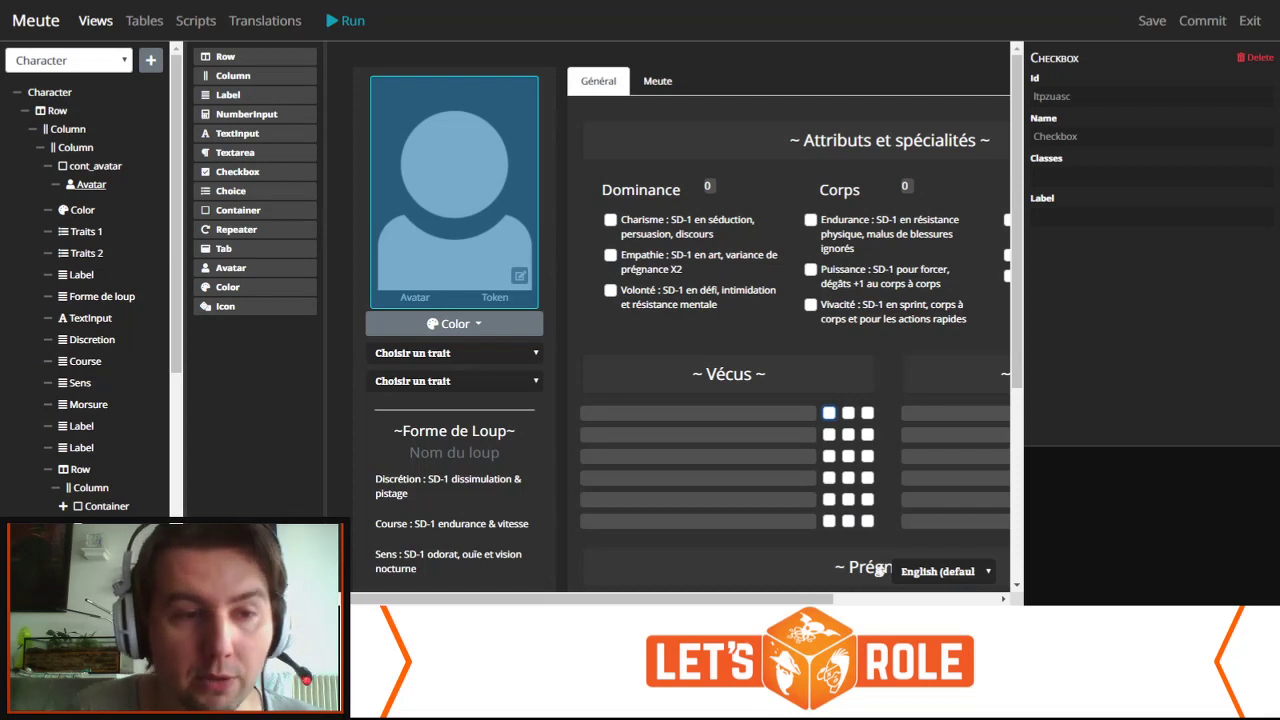
left_click(454, 190)
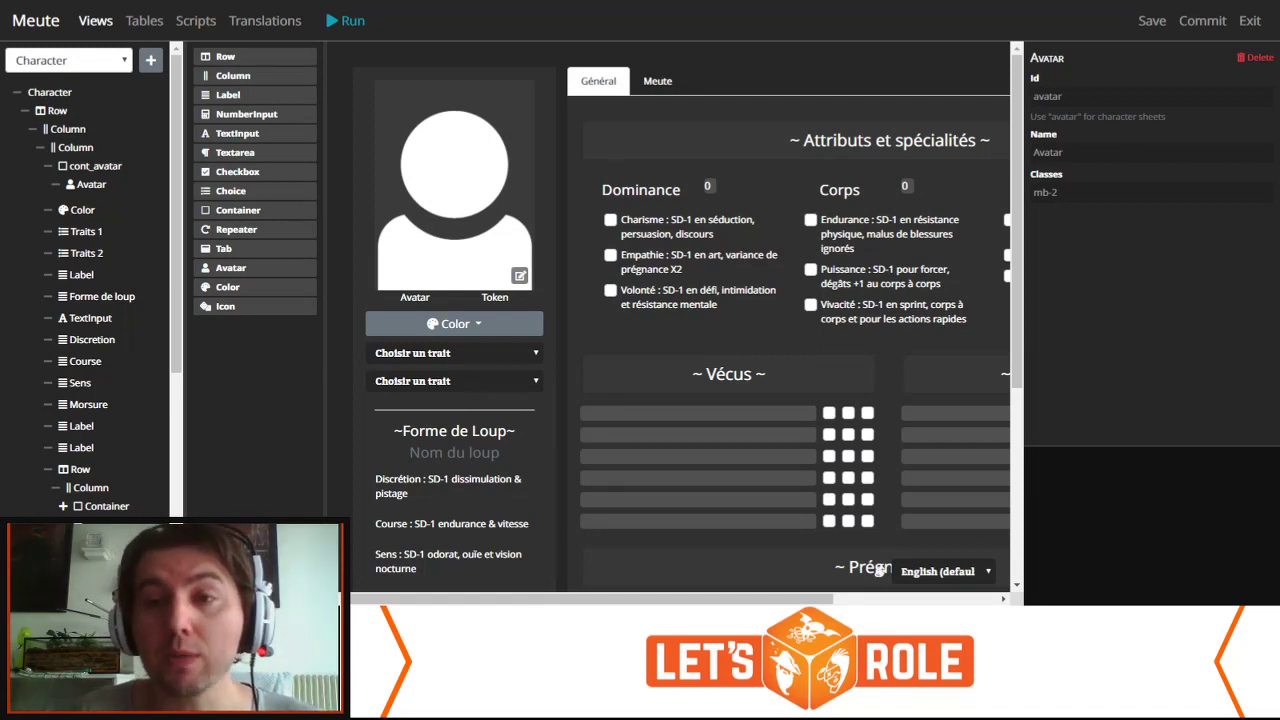
Step: Keep the Avatar widget's id as avatar and save the system
left_click(1063, 97)
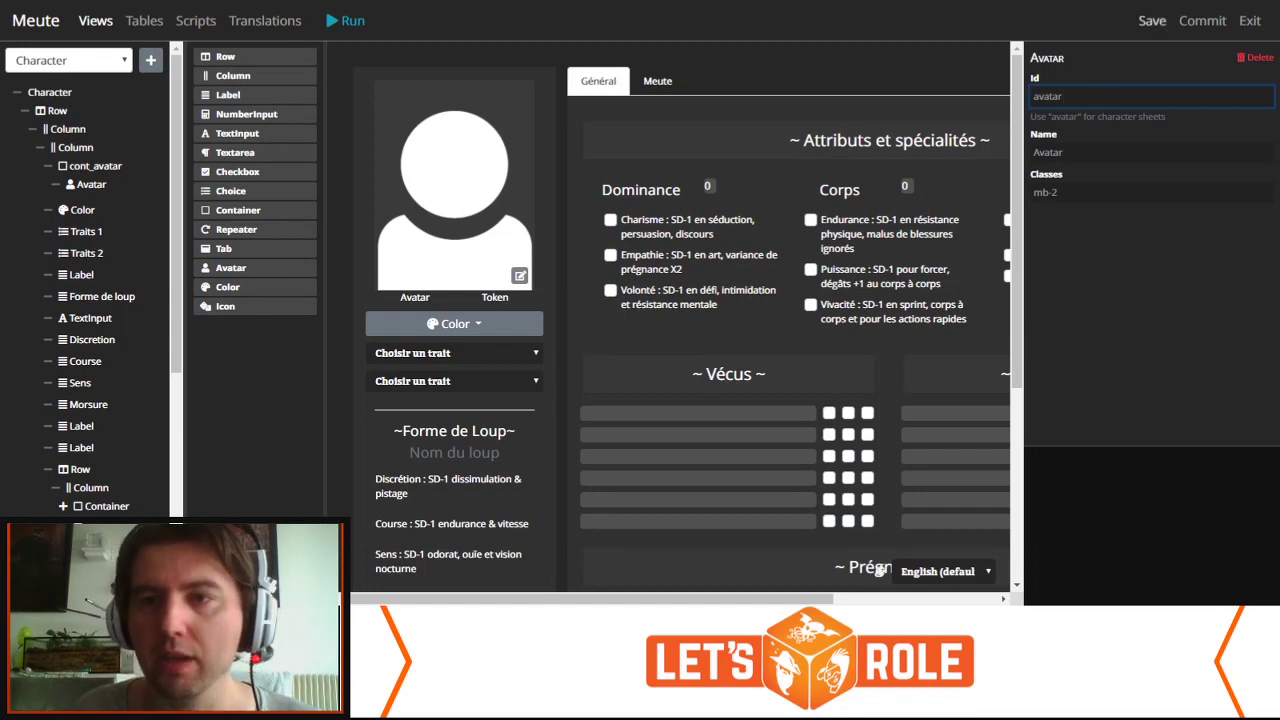
left_click(1152, 20)
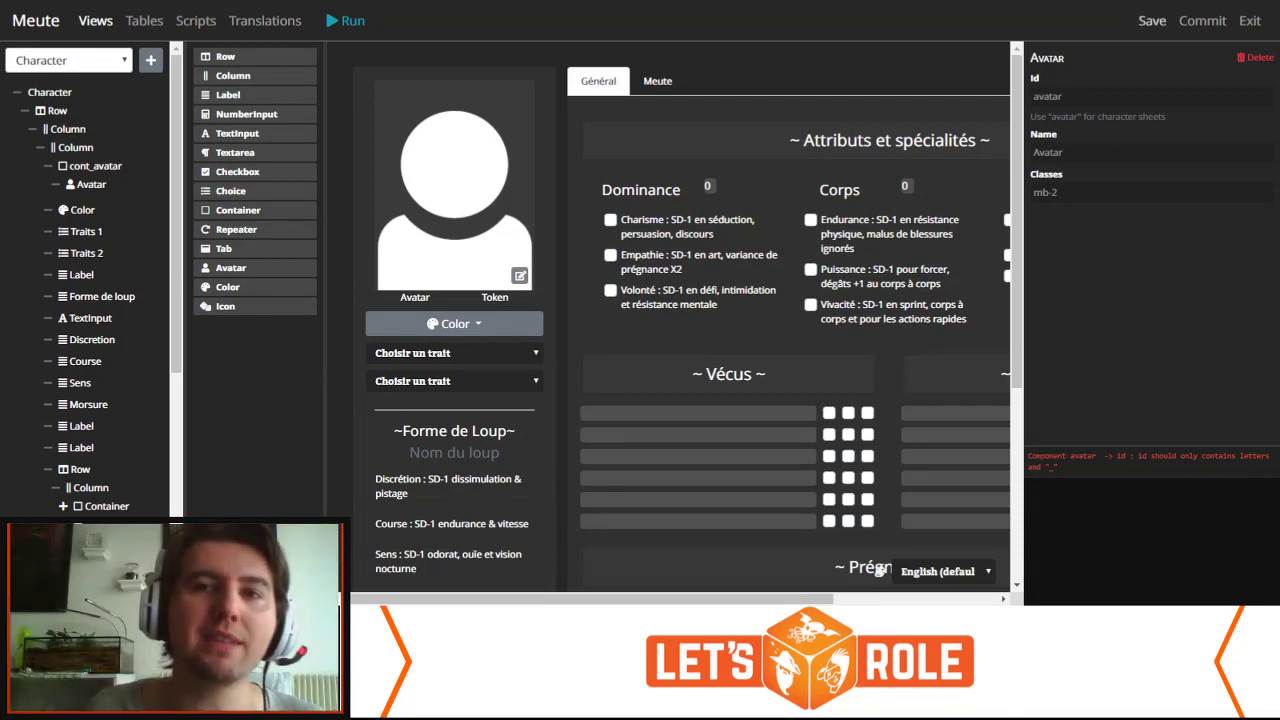
left_click(1066, 97)
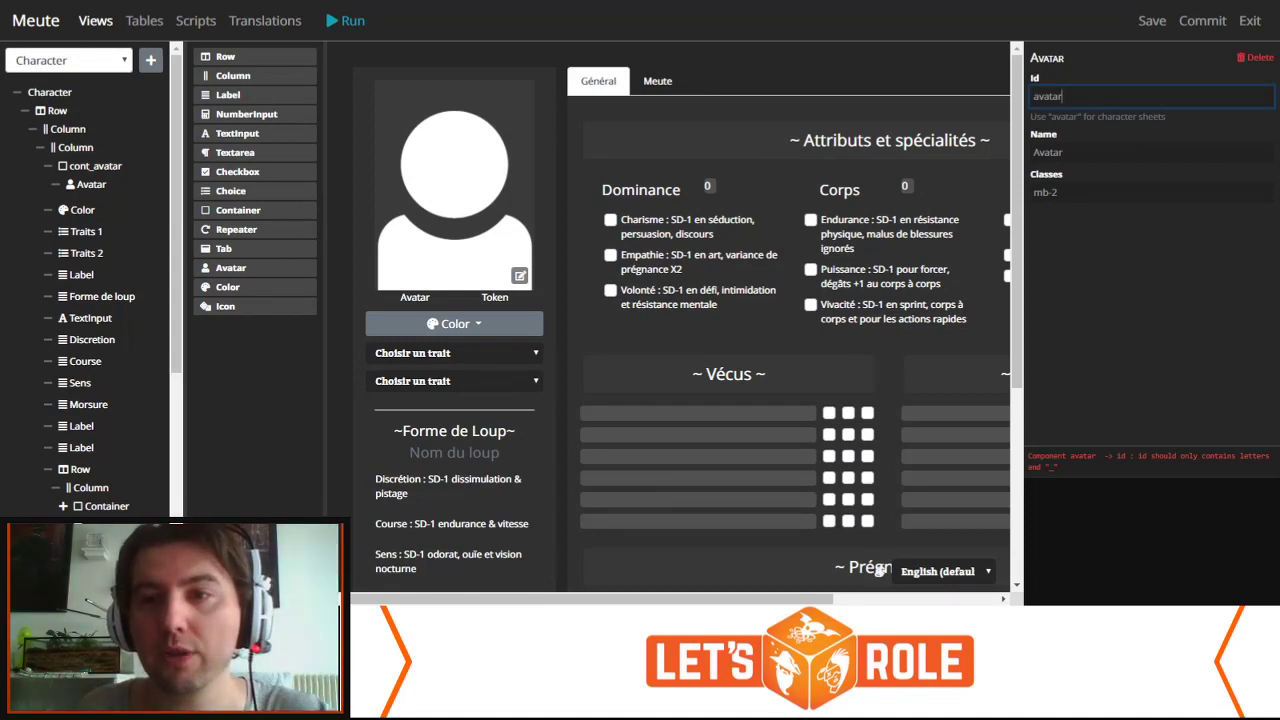
key("ctrl+s")
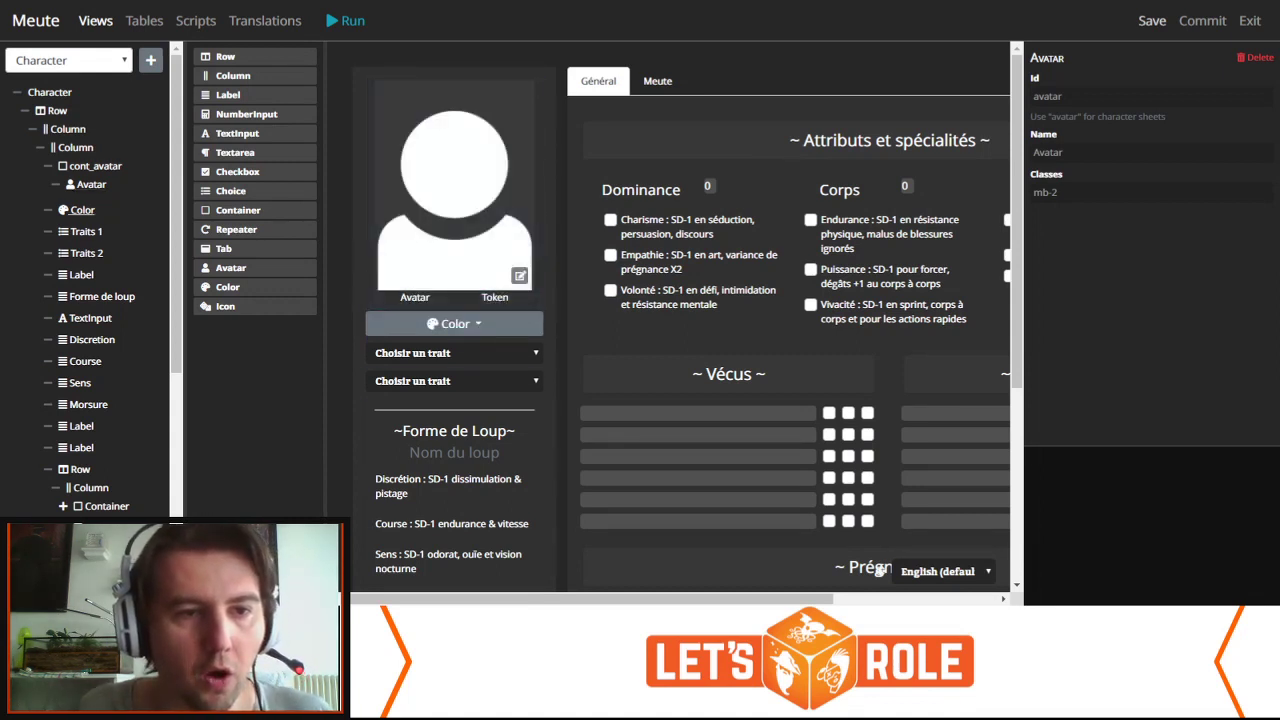
Step: Collapse the cont_avatar container in the widget tree and display the attributes of the Traits 1 choice
left_click(95, 166)
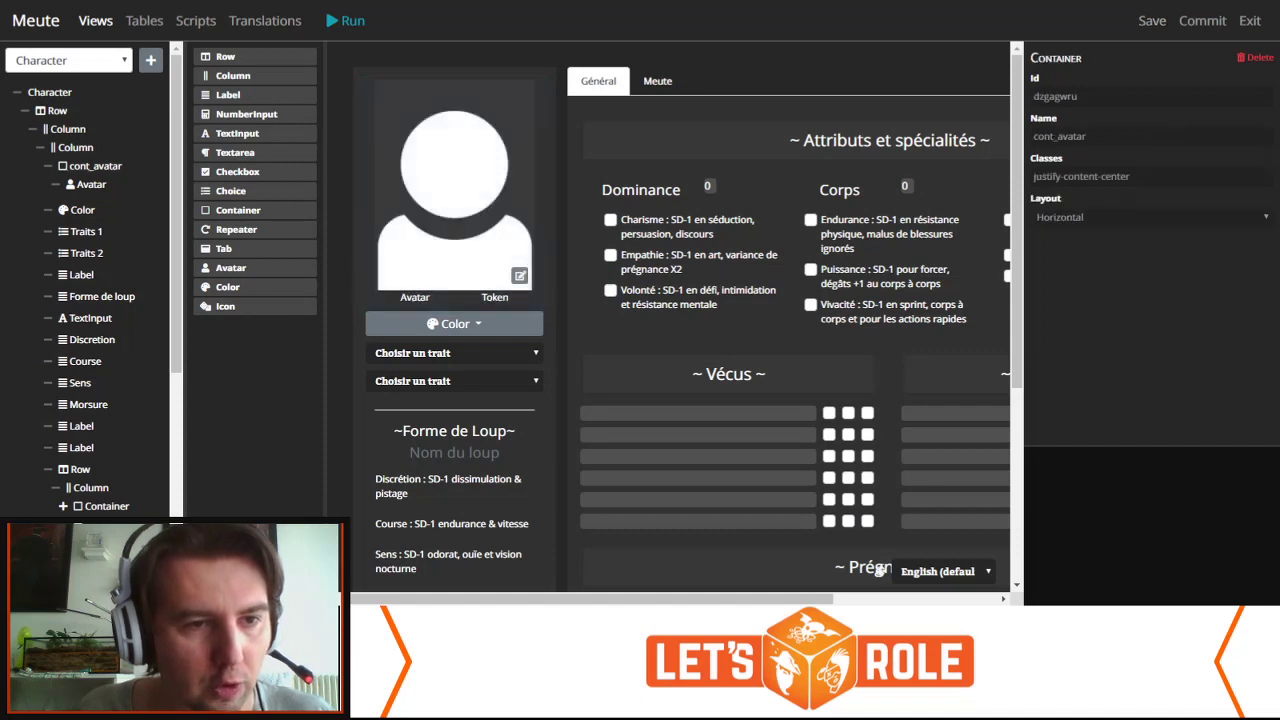
left_click(47, 166)
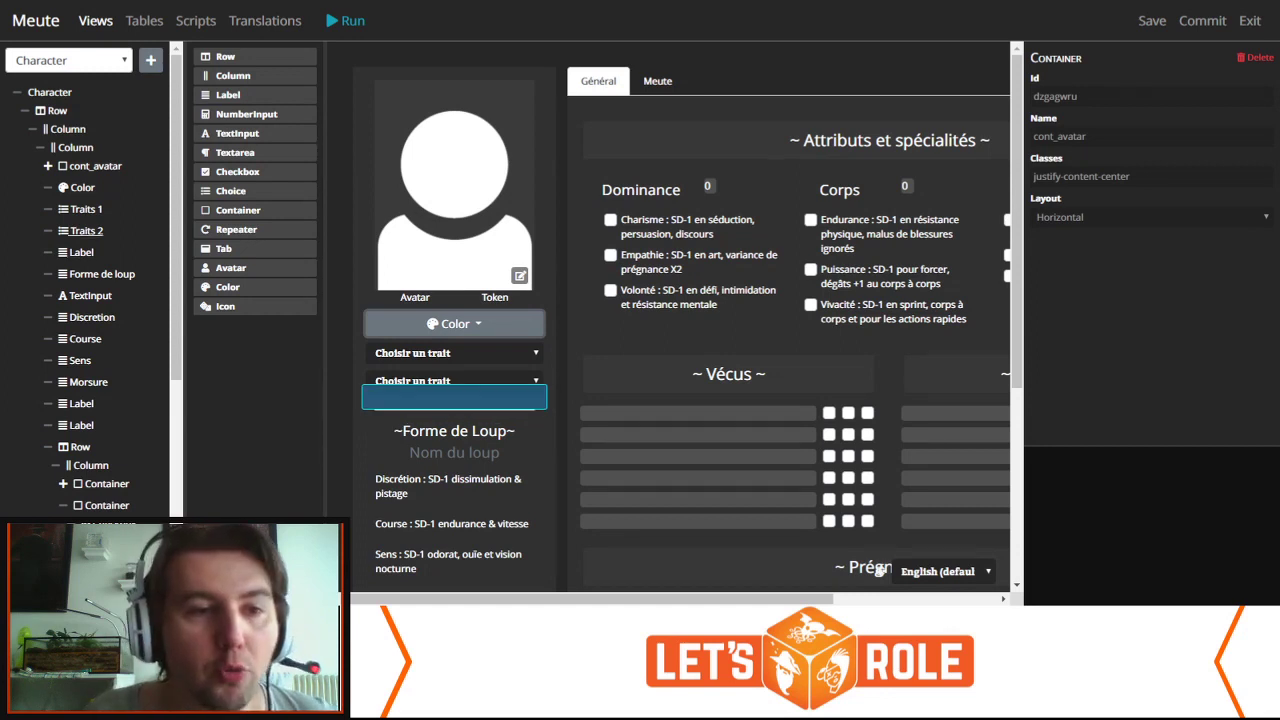
left_click(86, 209)
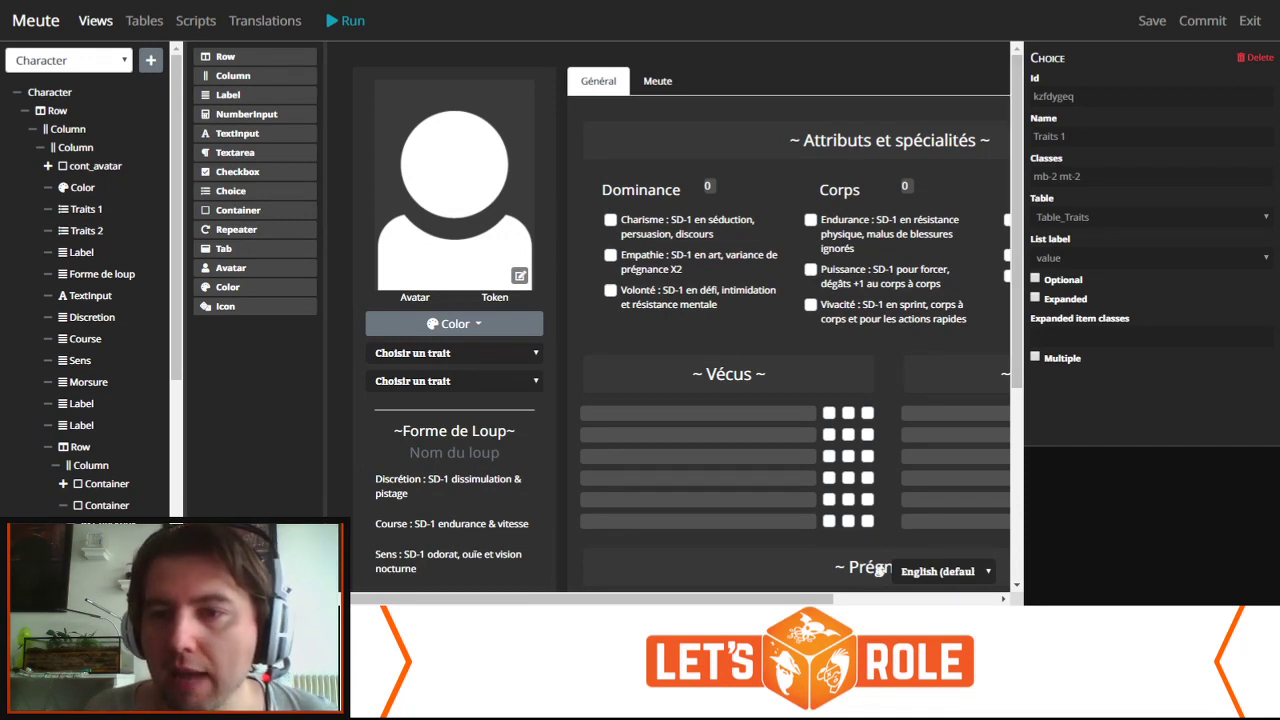
Step: Remove the mb-2 class from the Traits 1 choice, leaving only mt-2
left_click(1100, 177)
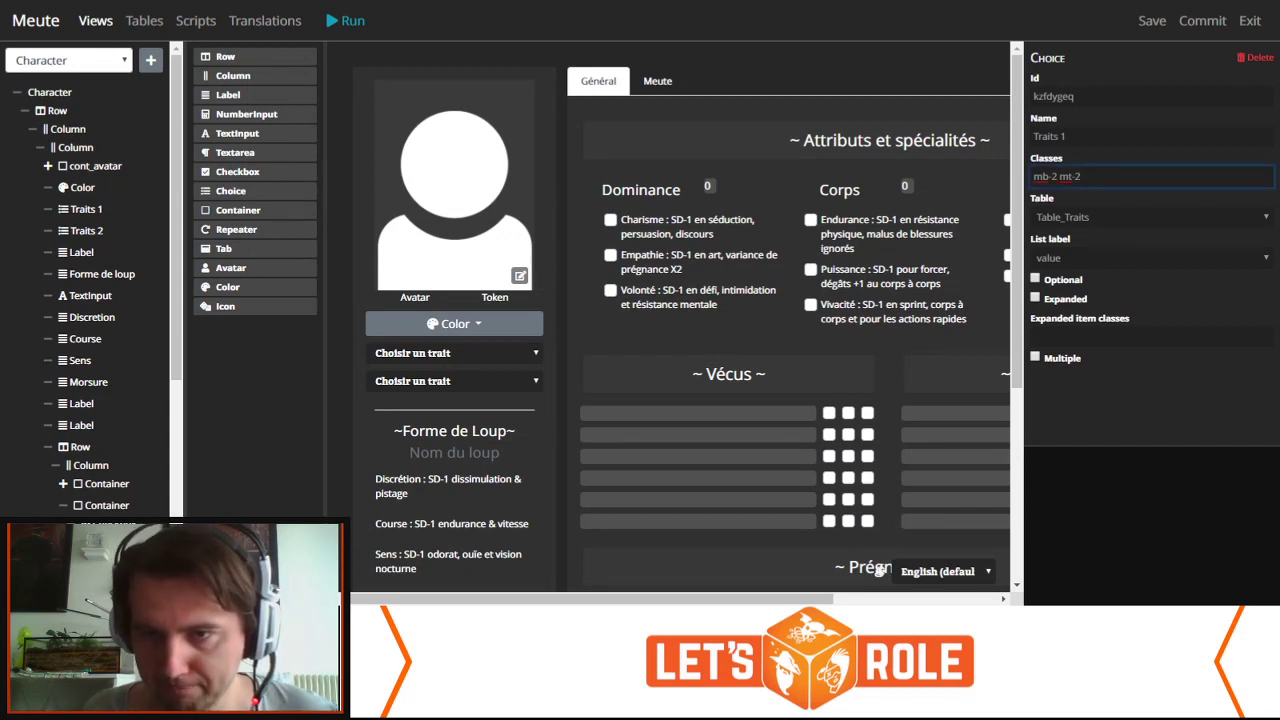
left_click_drag(1058, 177, 1032, 177)
key("BackSpace")
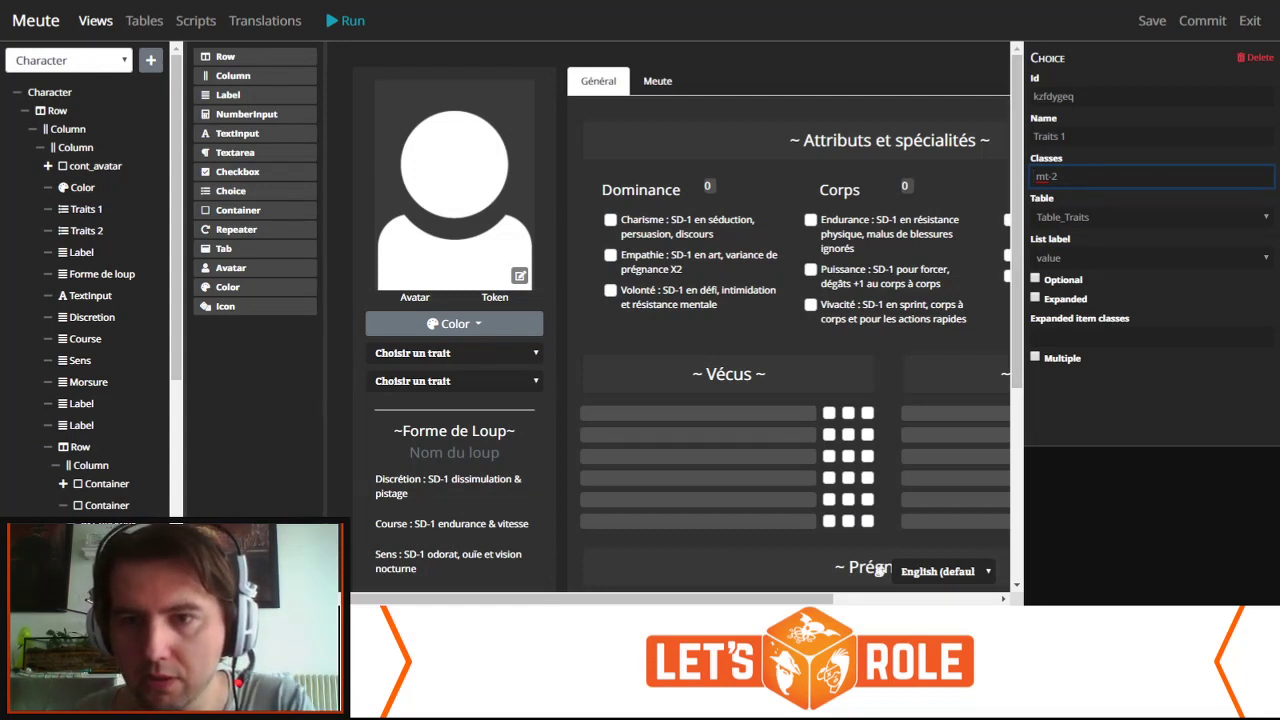
key("Delete")
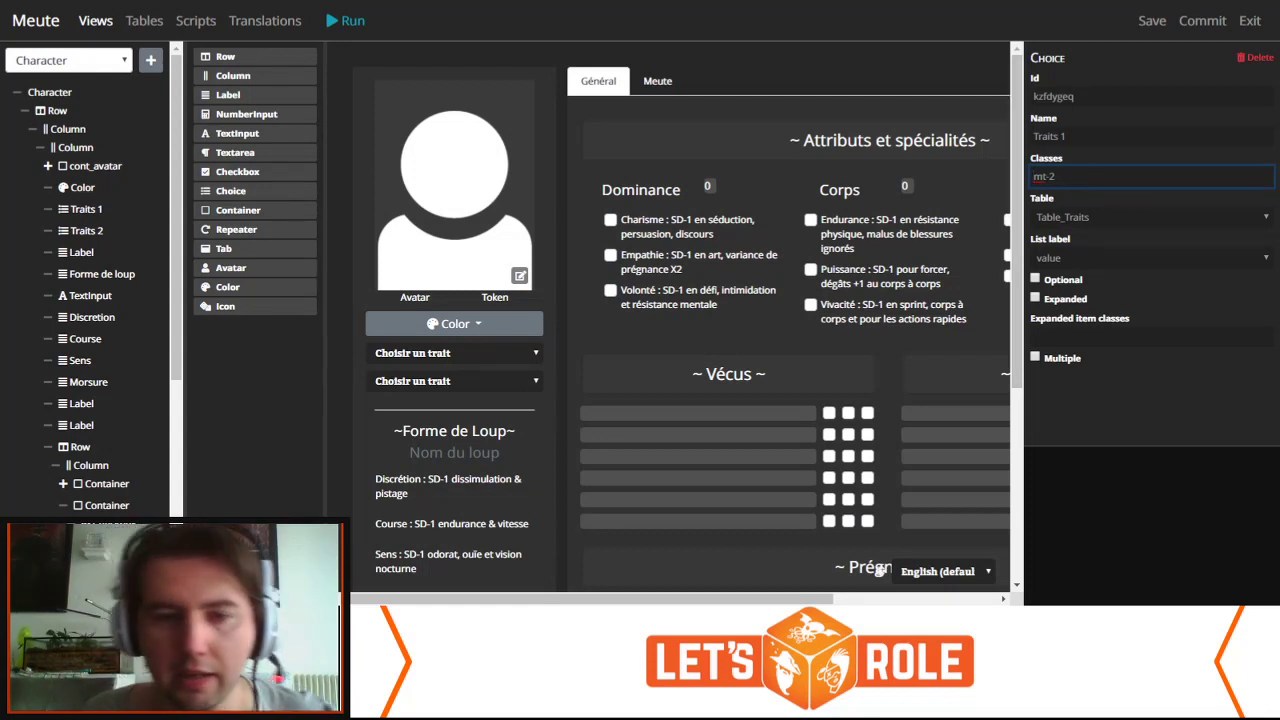
left_click(1150, 404)
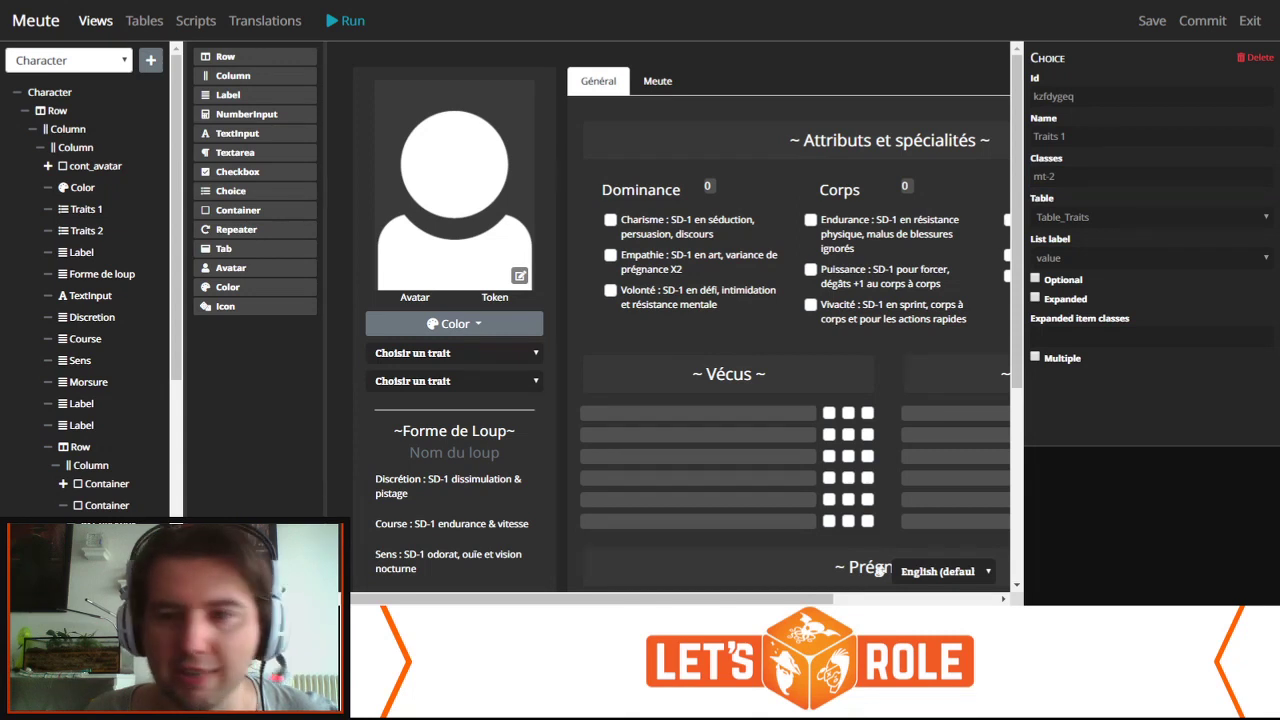
Step: Append the class mb-2 after mt-2 in the classes of the Traits 1 choice
left_click(1080, 177)
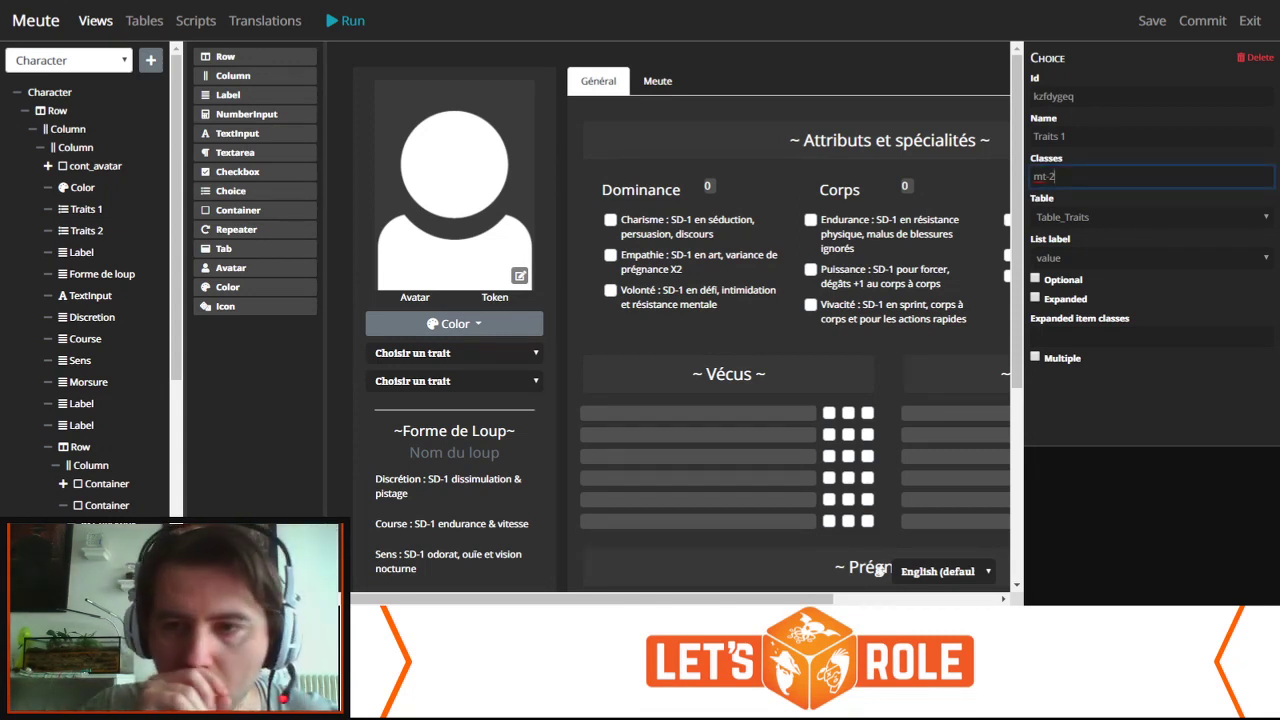
type("m")
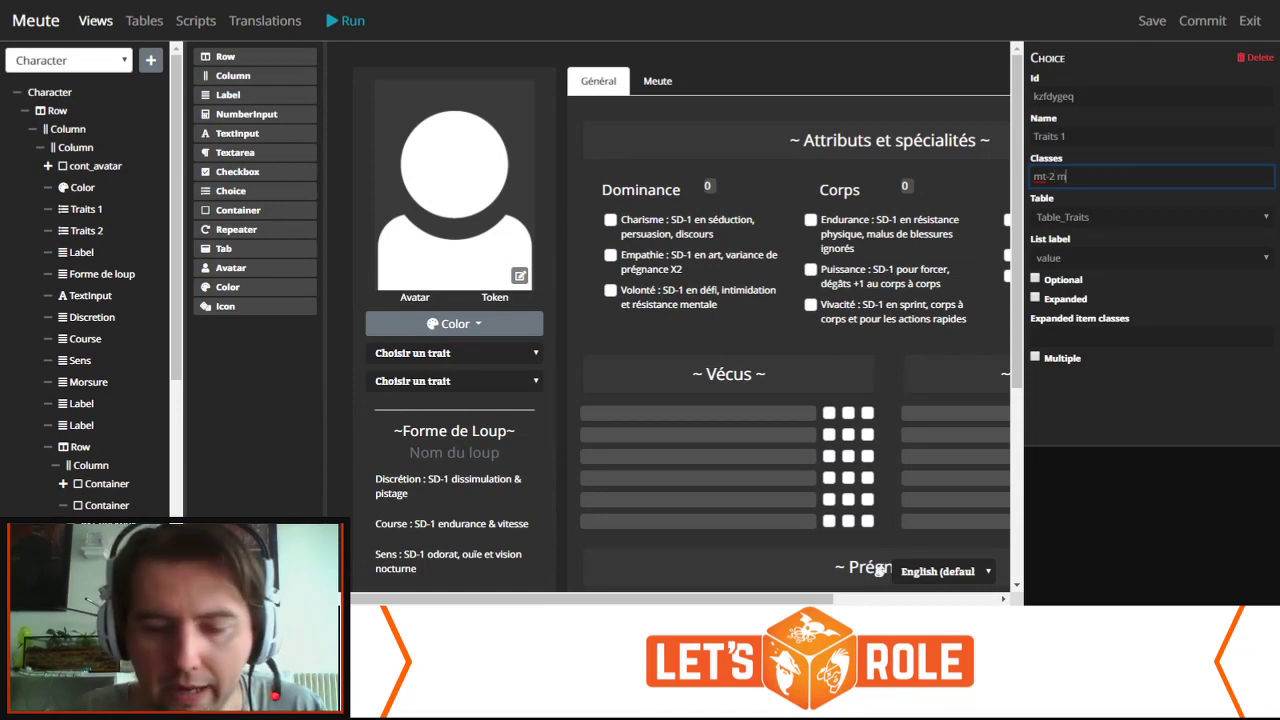
type("b-2")
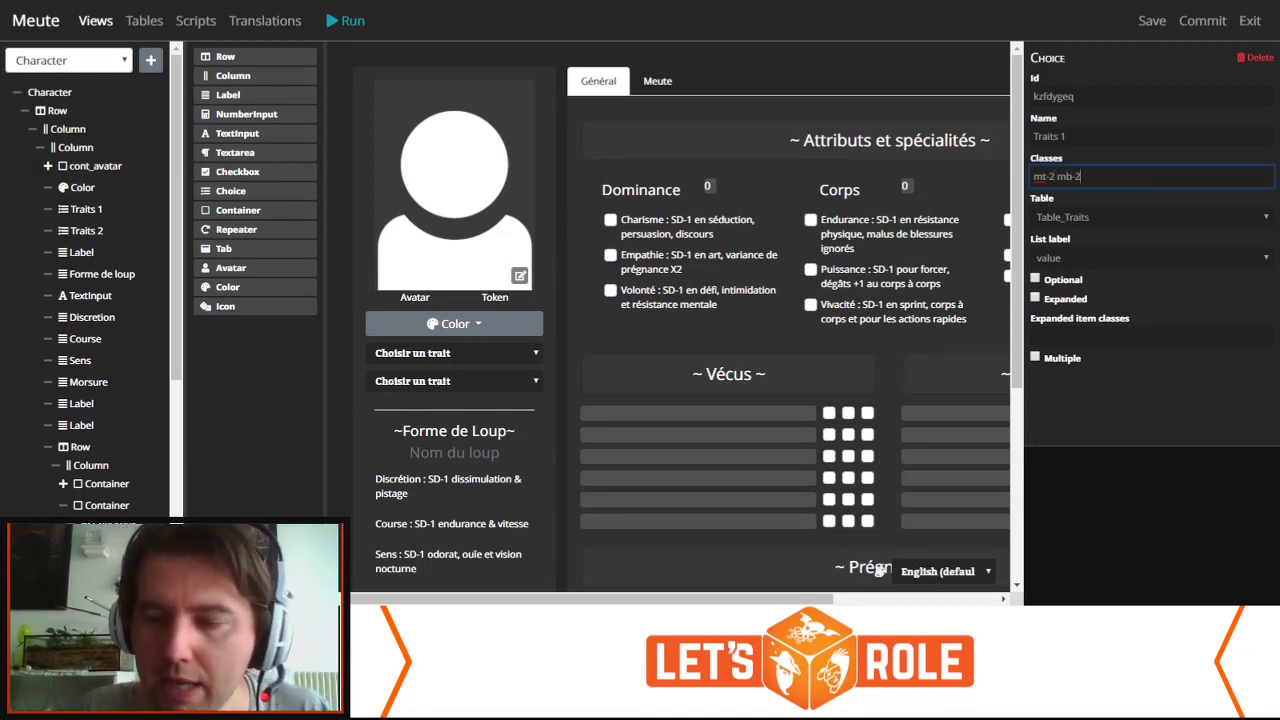
key("Tab")
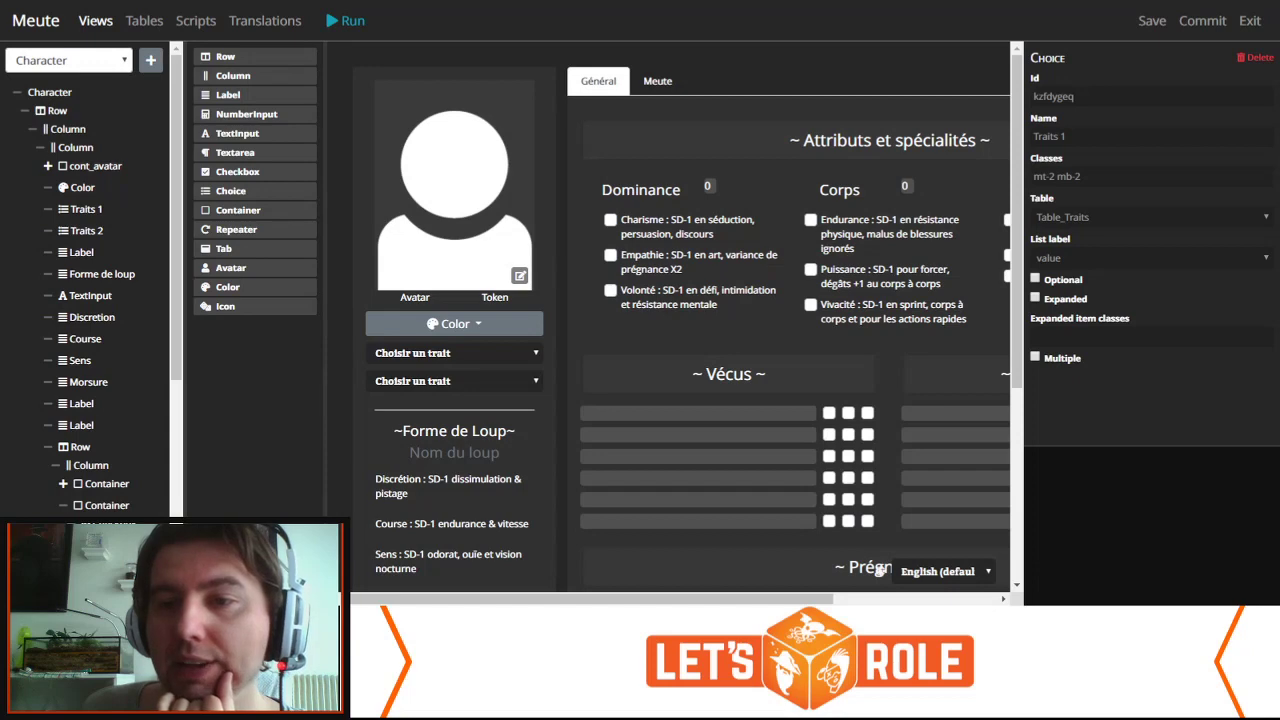
Step: Open the Table_Traits table that feeds the Traits 1 choice and examine its id and value rows from first to last
left_click(1150, 217)
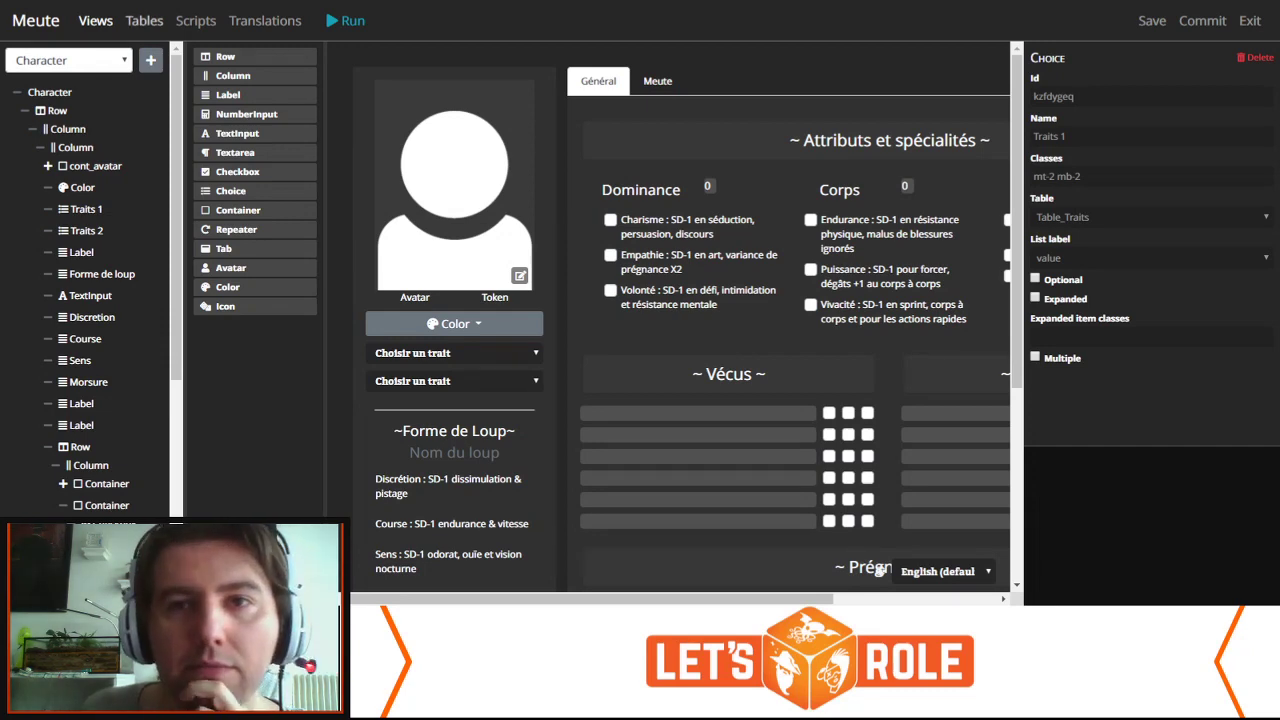
left_click(144, 21)
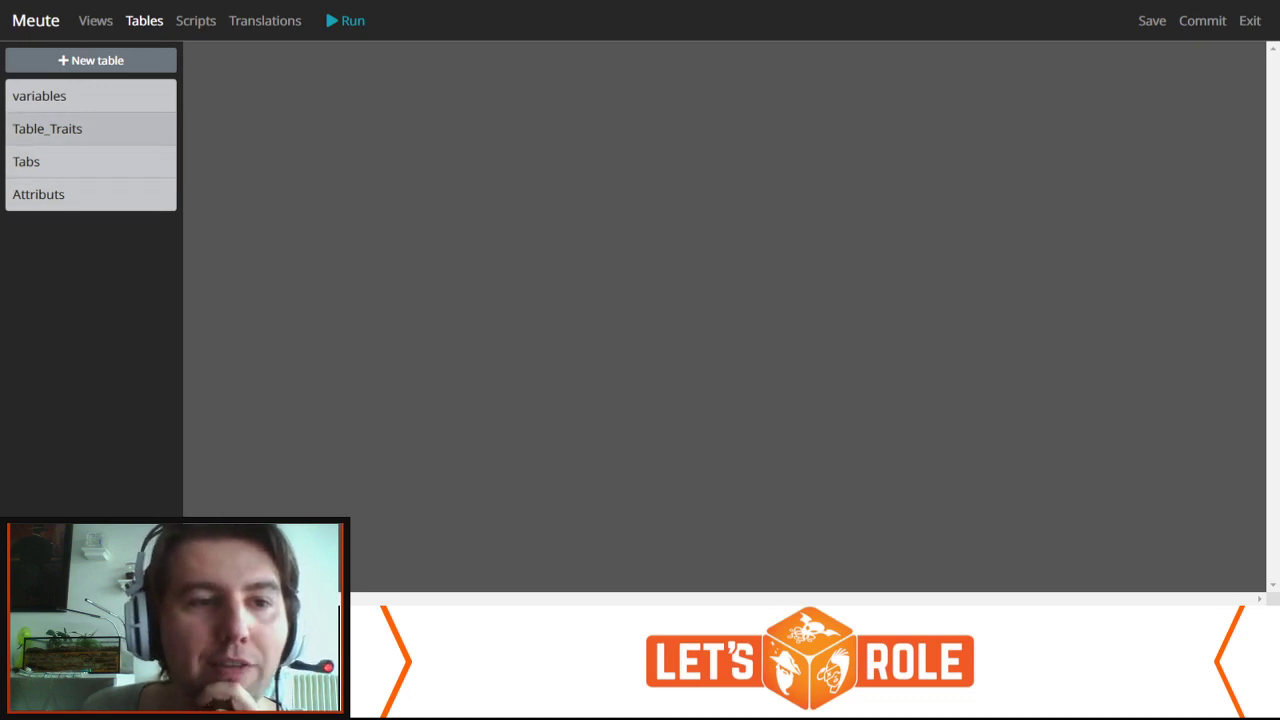
left_click(90, 129)
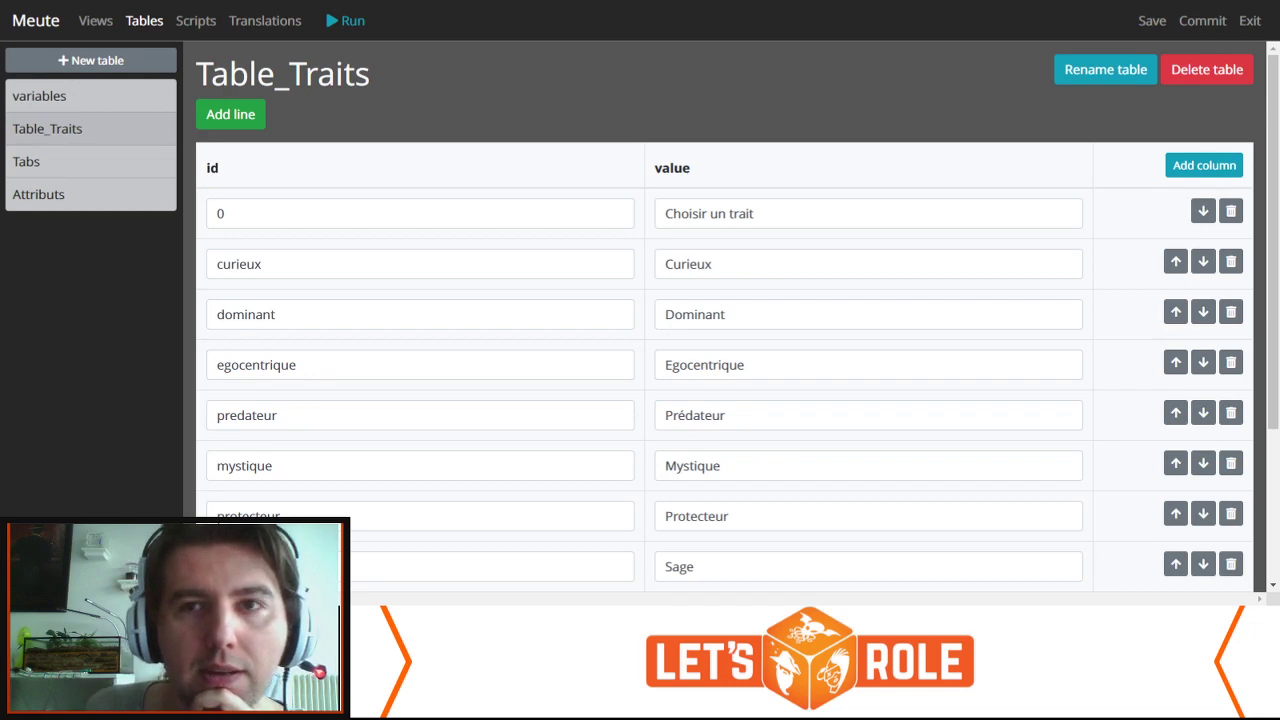
scroll(725, 380, "down", 3)
scroll(725, 380, "up", 3)
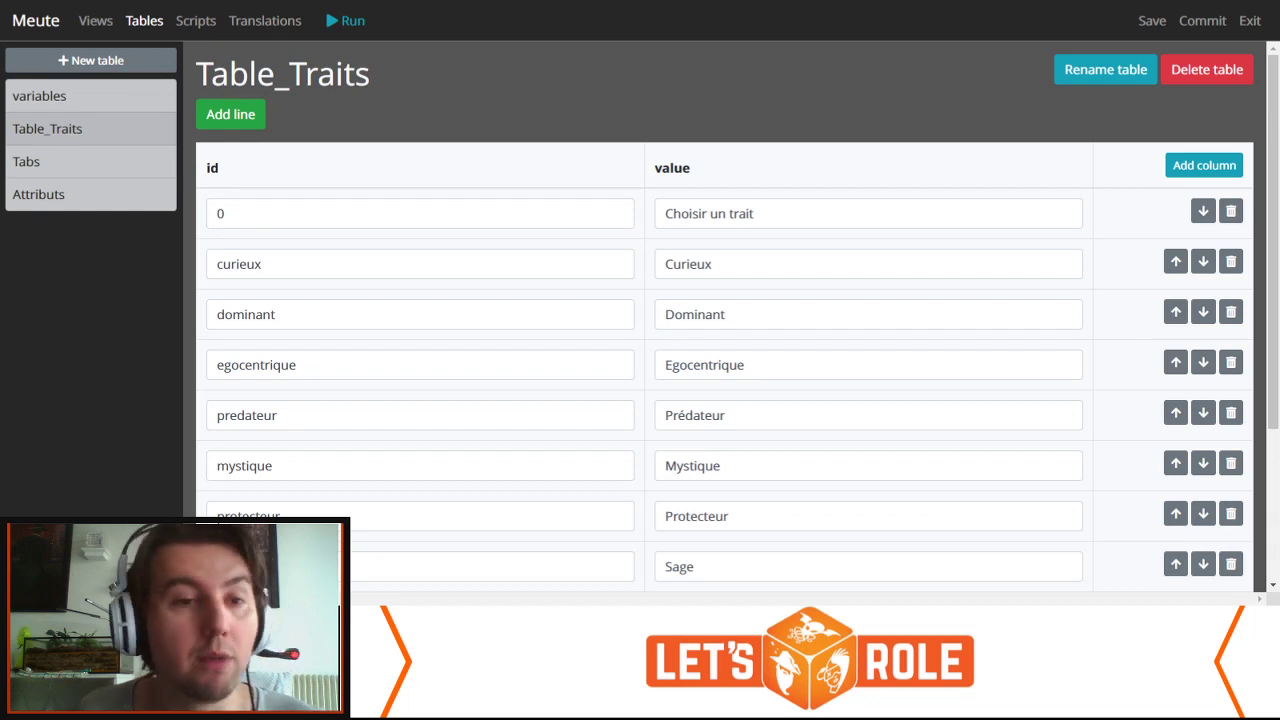
scroll(725, 317, "down", 2)
scroll(725, 317, "down", 1)
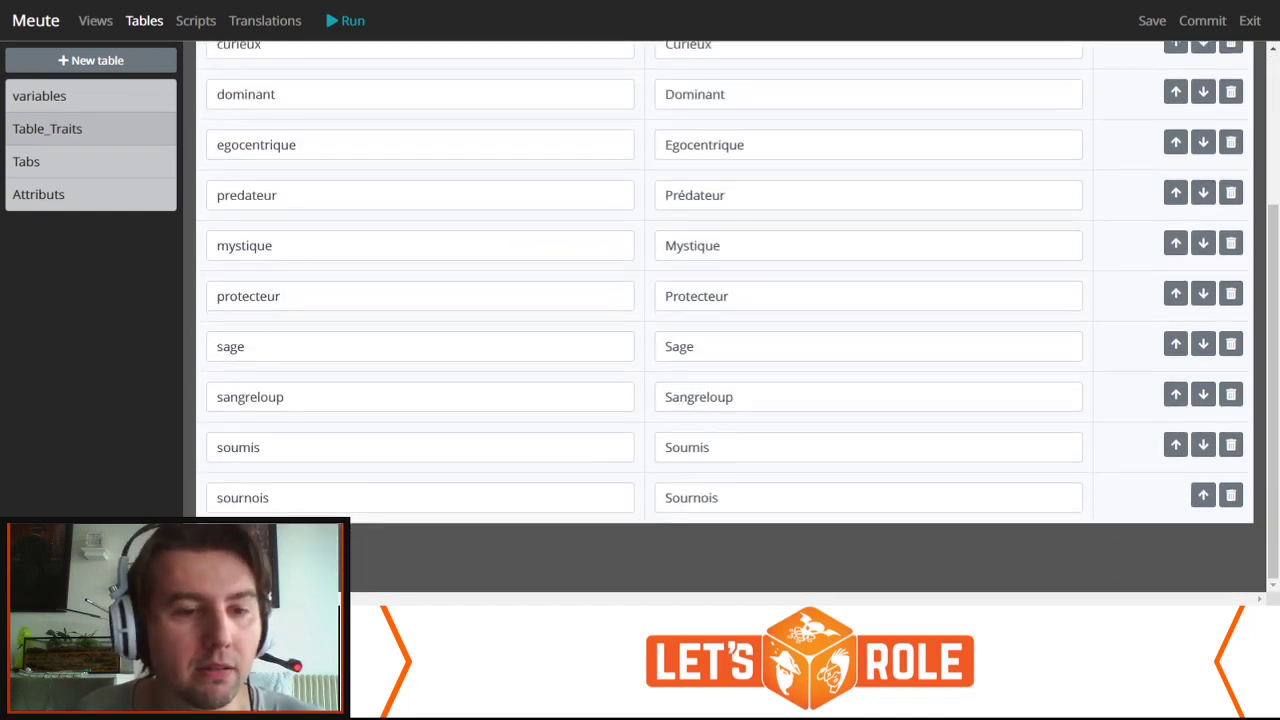
scroll(725, 317, "up", 3)
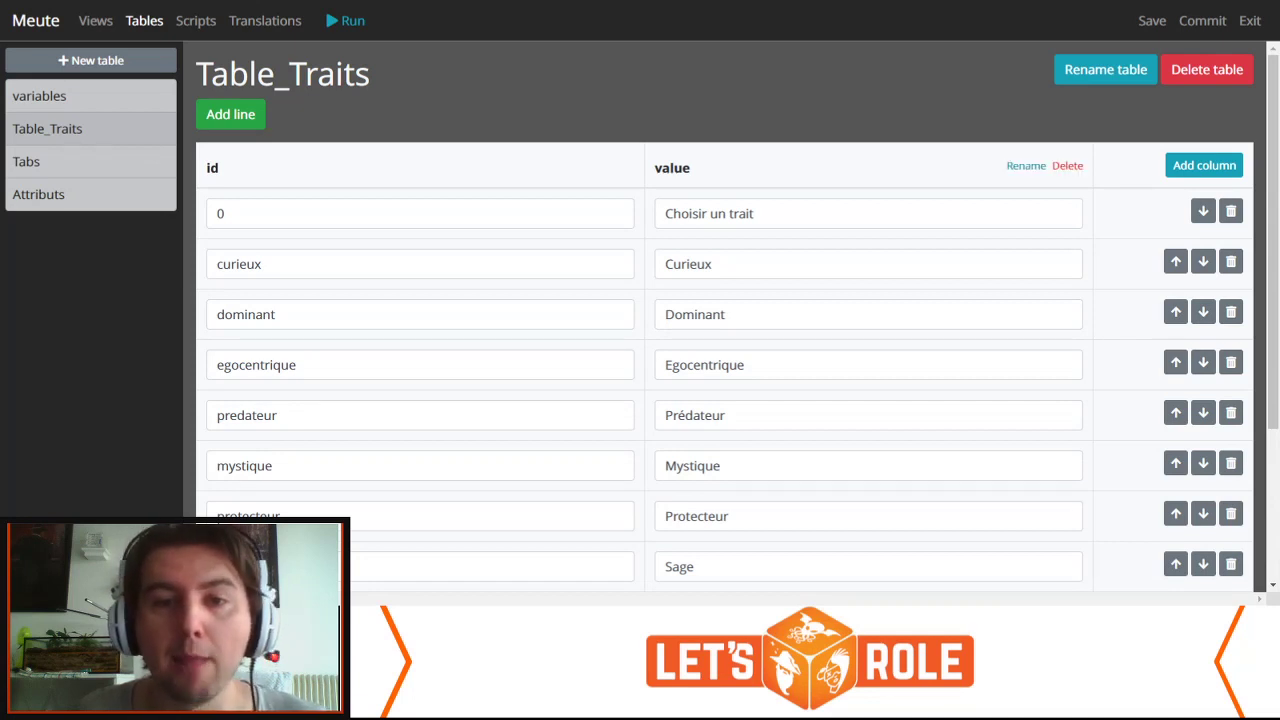
scroll(725, 380, "down", 3)
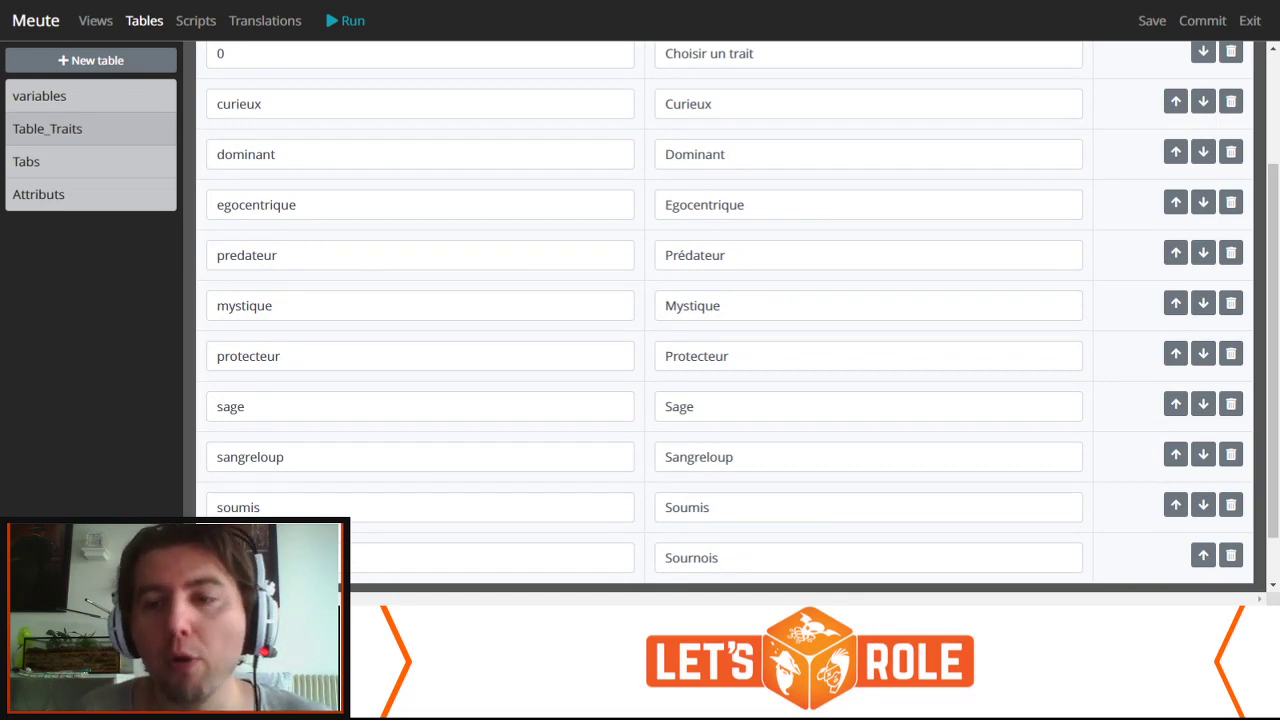
scroll(725, 380, "up", 3)
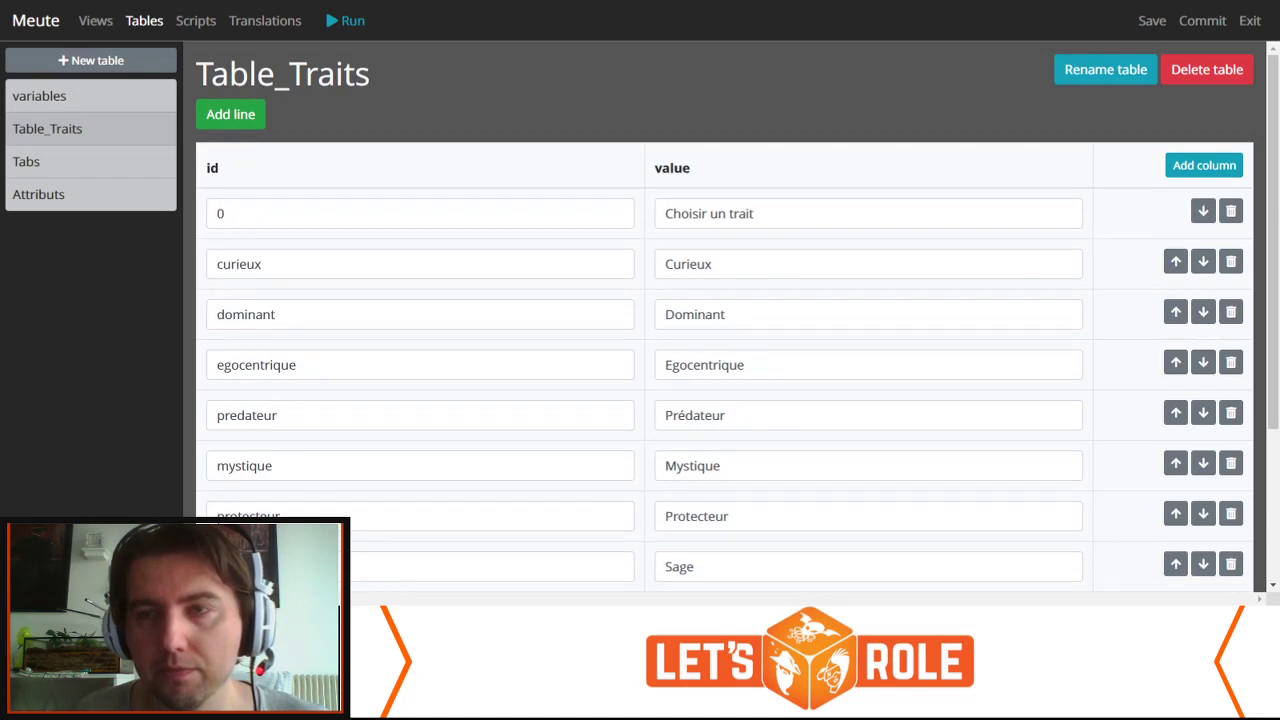
scroll(725, 380, "down", 4)
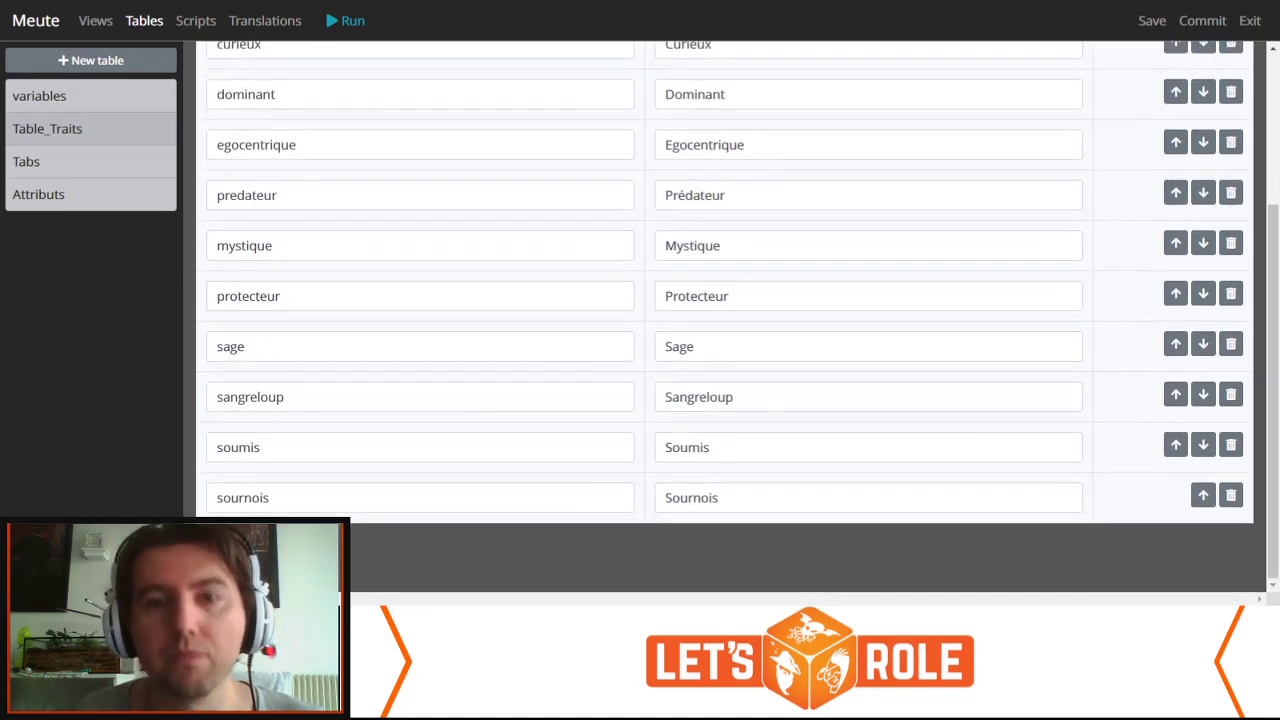
scroll(725, 380, "up", 4)
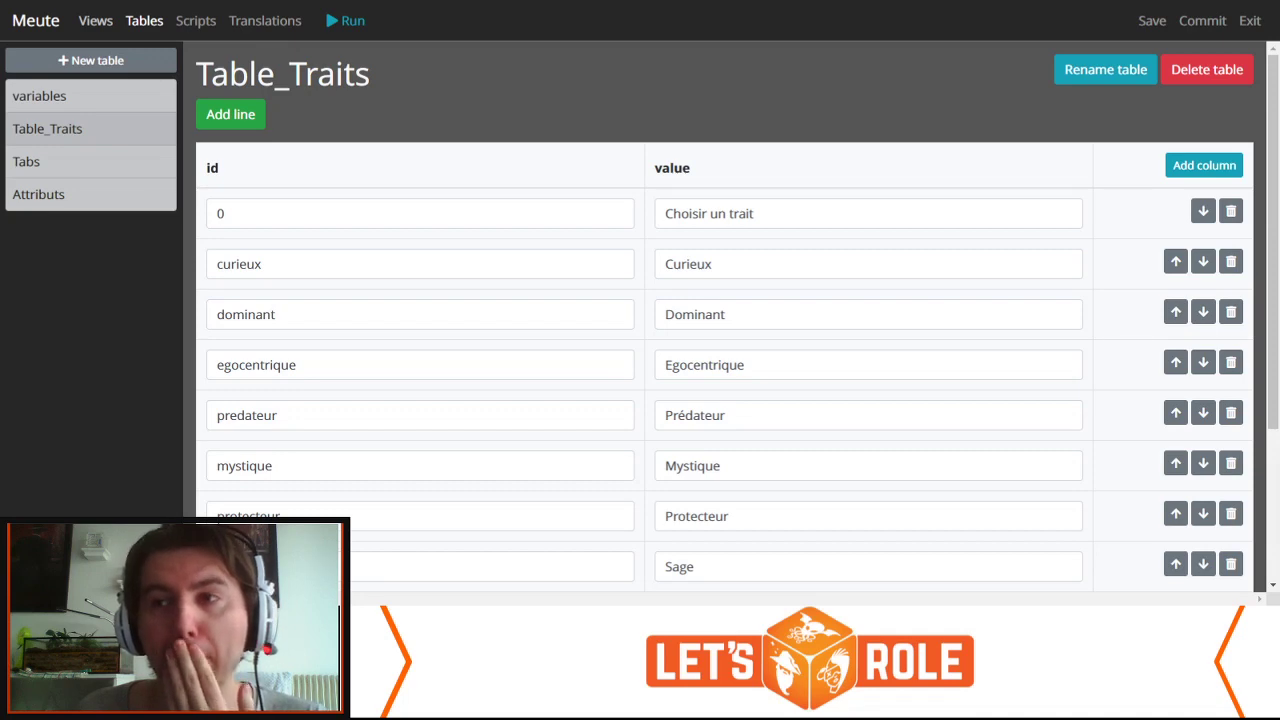
Step: Return to the Character view and inspect which table the Traits 1 choice is linked to
left_click(95, 20)
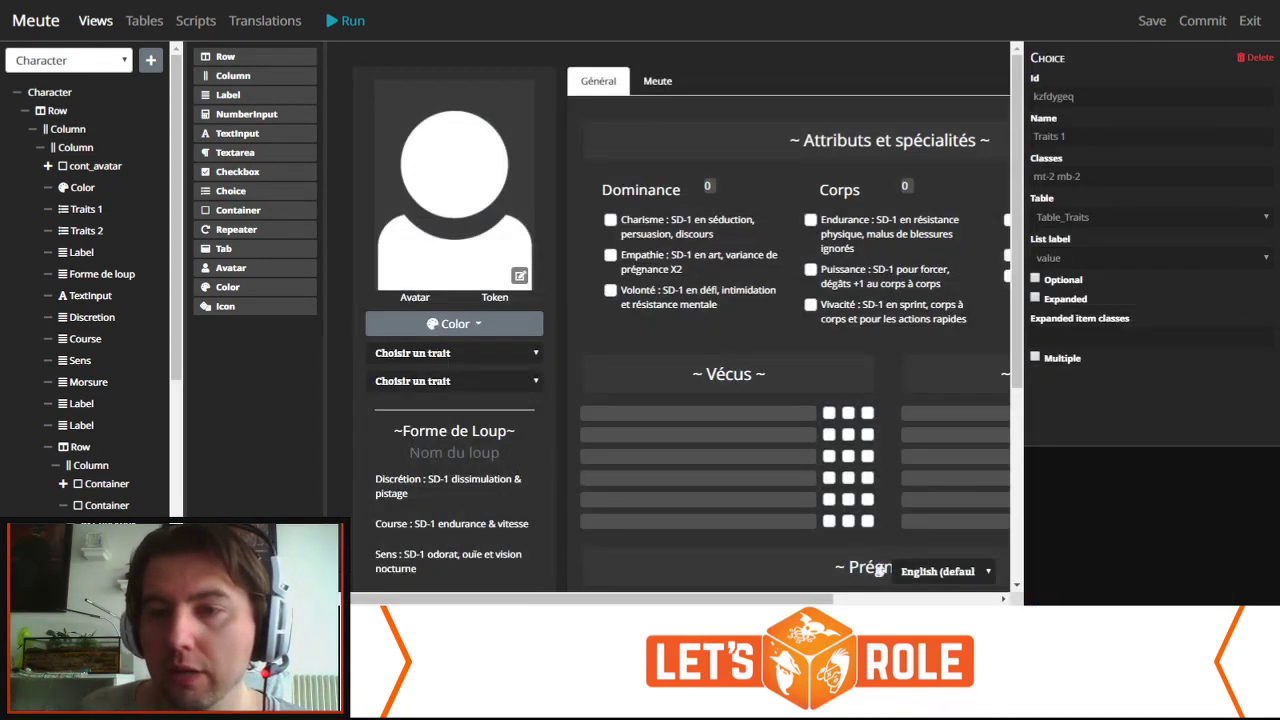
left_click(1152, 217)
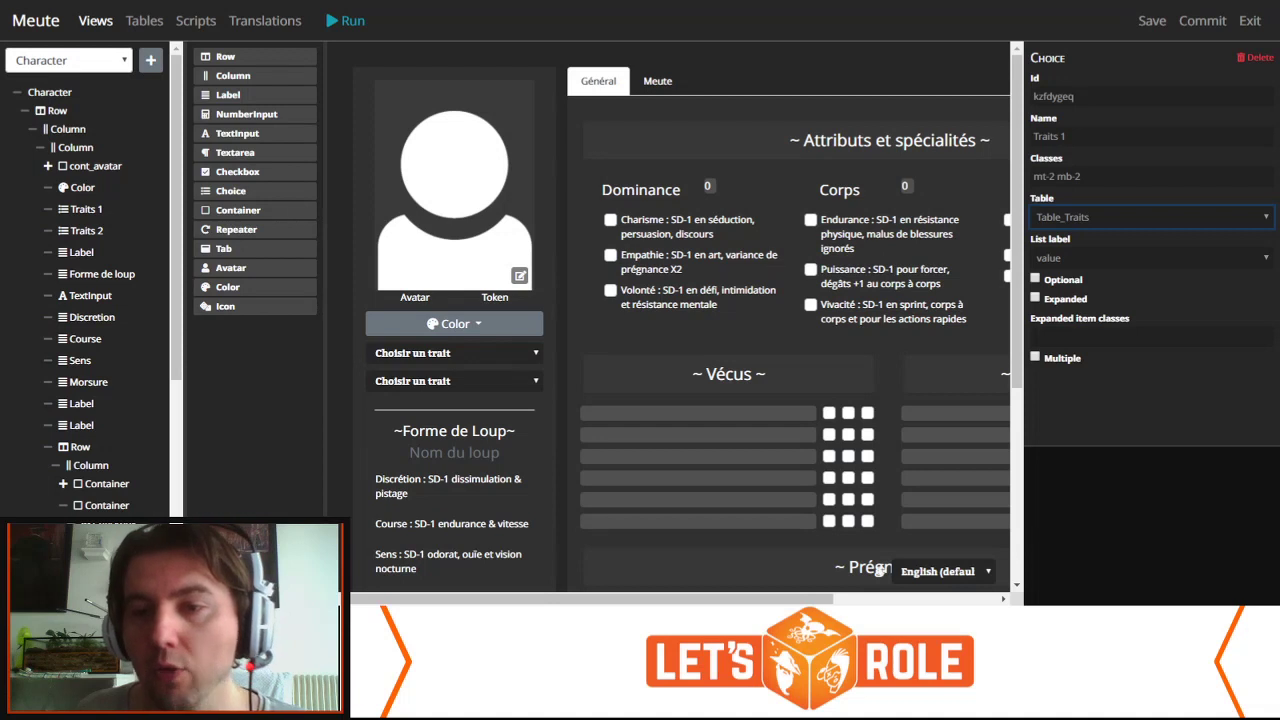
key("Tab")
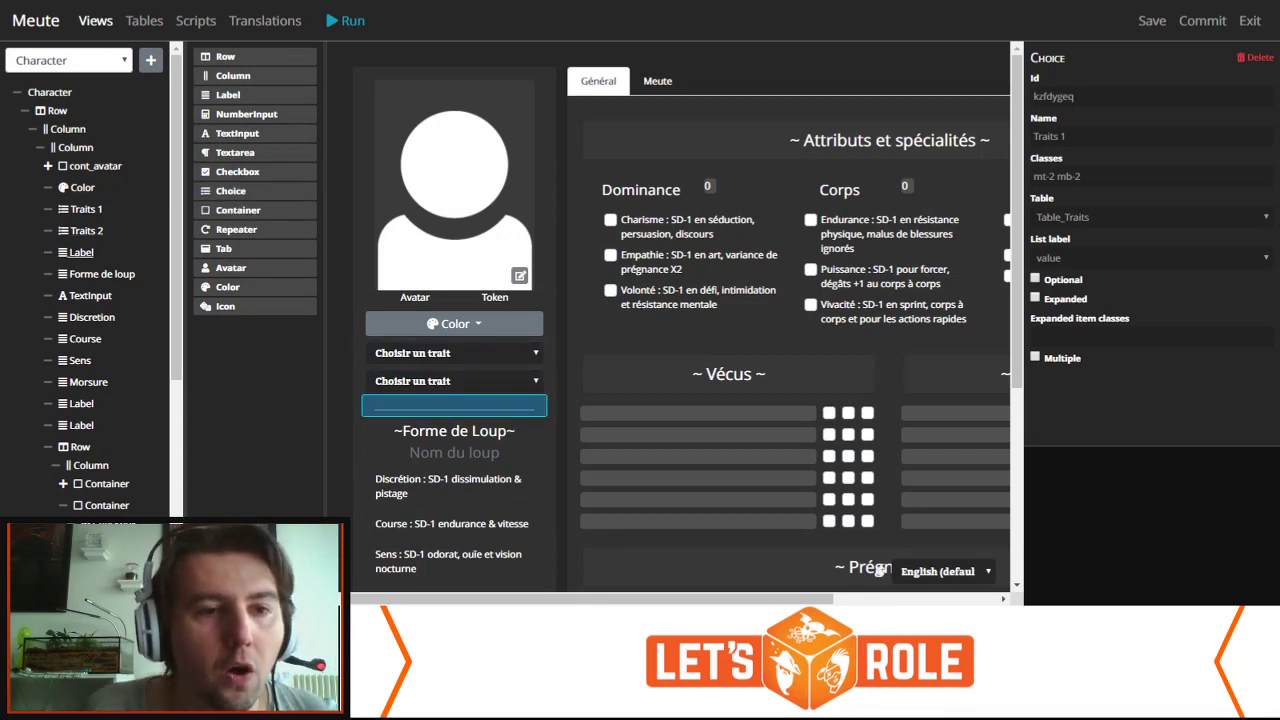
Step: Inspect the separator label below the trait choices and the individual classes of the Forme de loup label
left_click(81, 252)
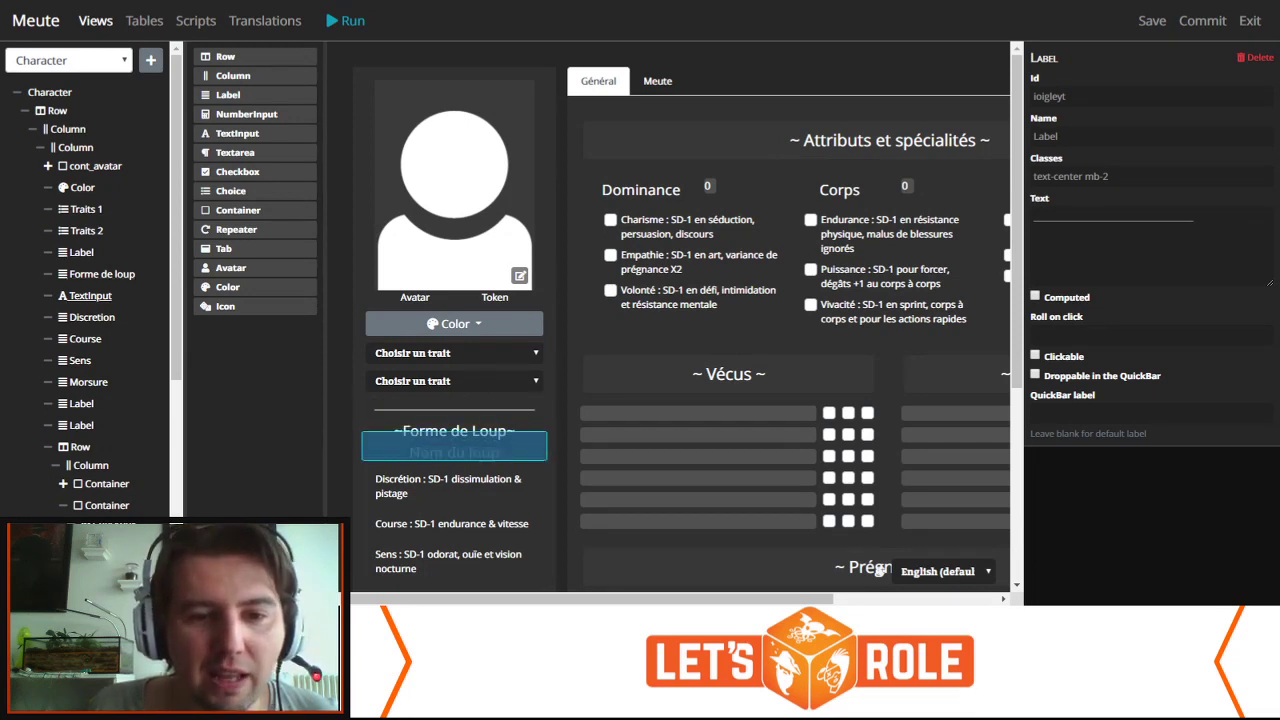
left_click(102, 274)
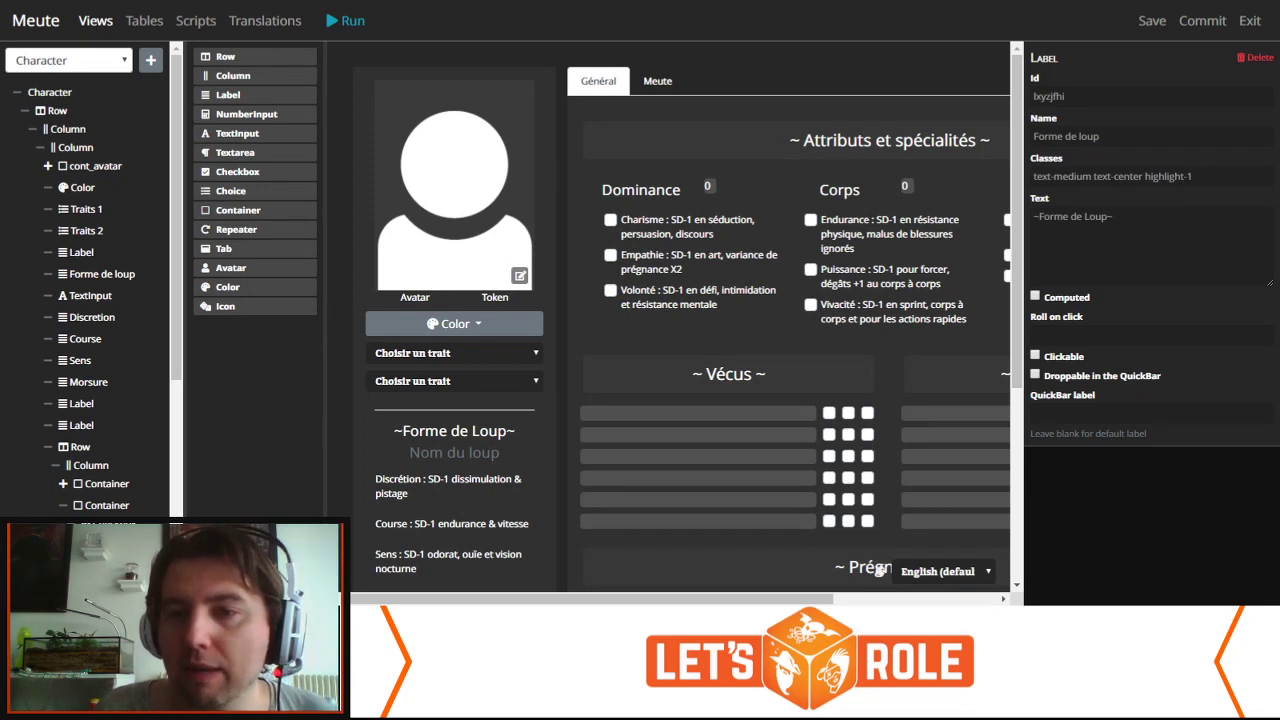
left_click_drag(1034, 176, 1091, 176)
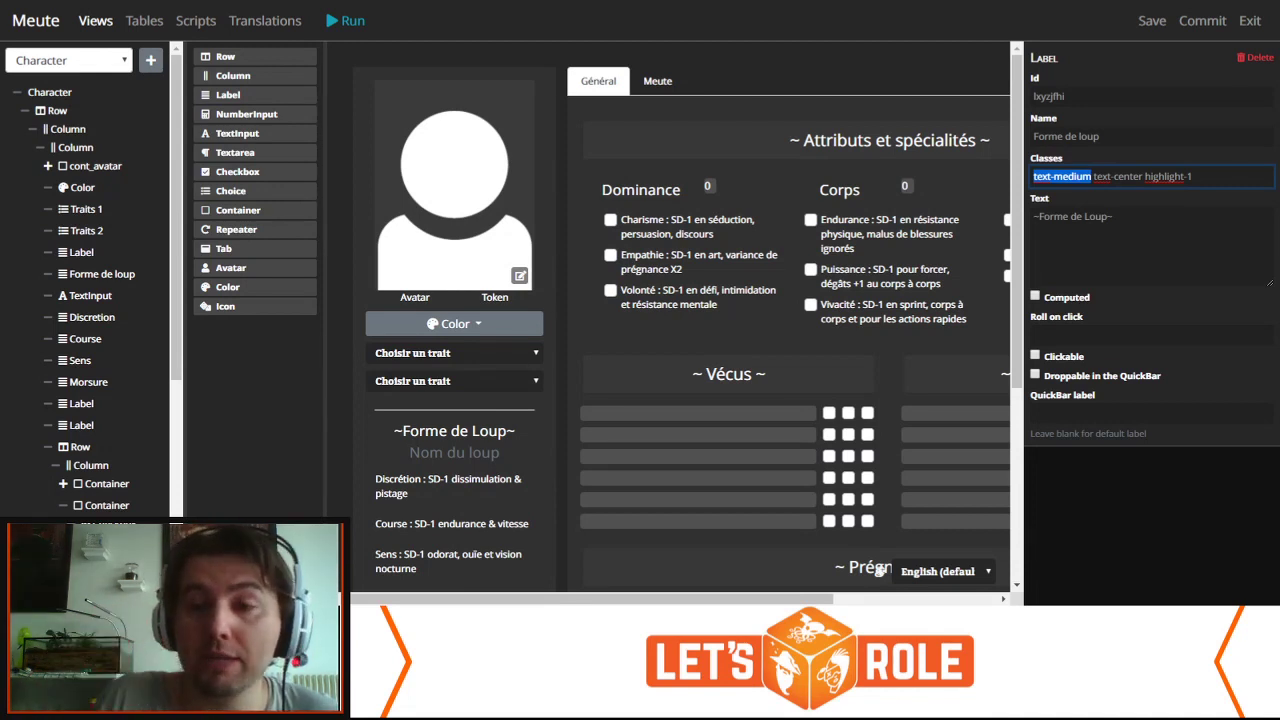
left_click_drag(1096, 176, 1118, 176)
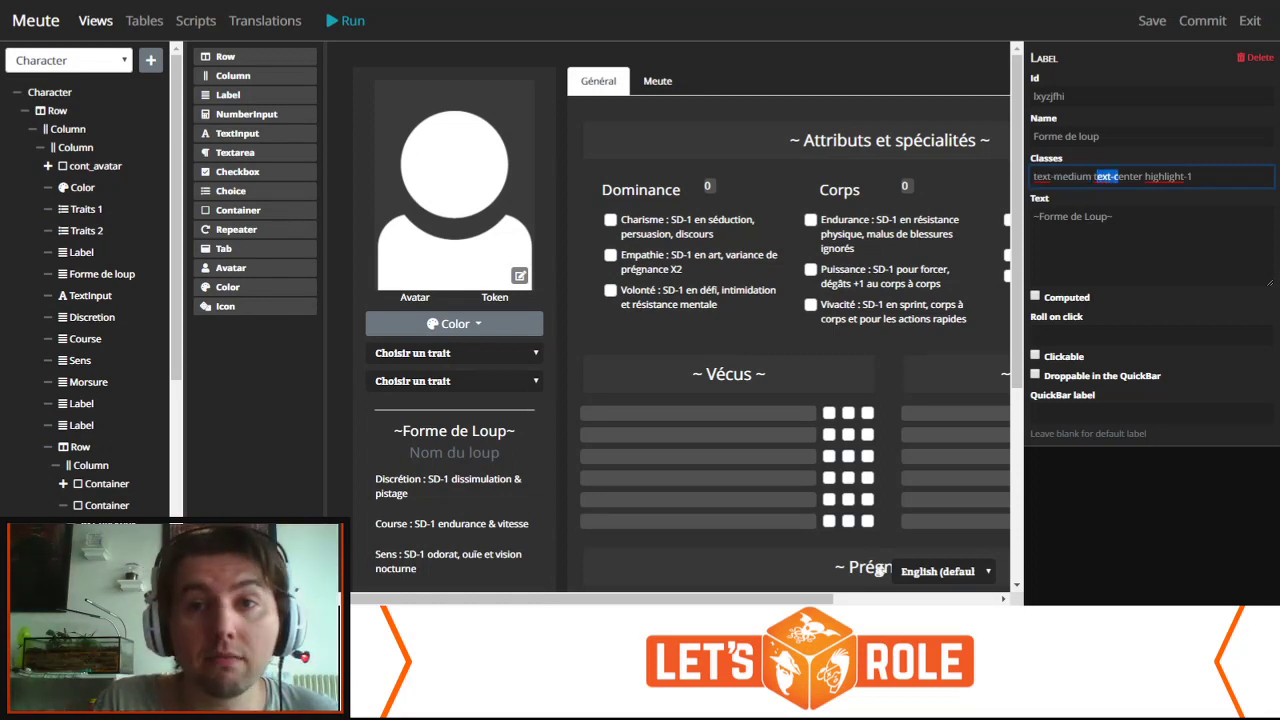
left_click(1194, 176)
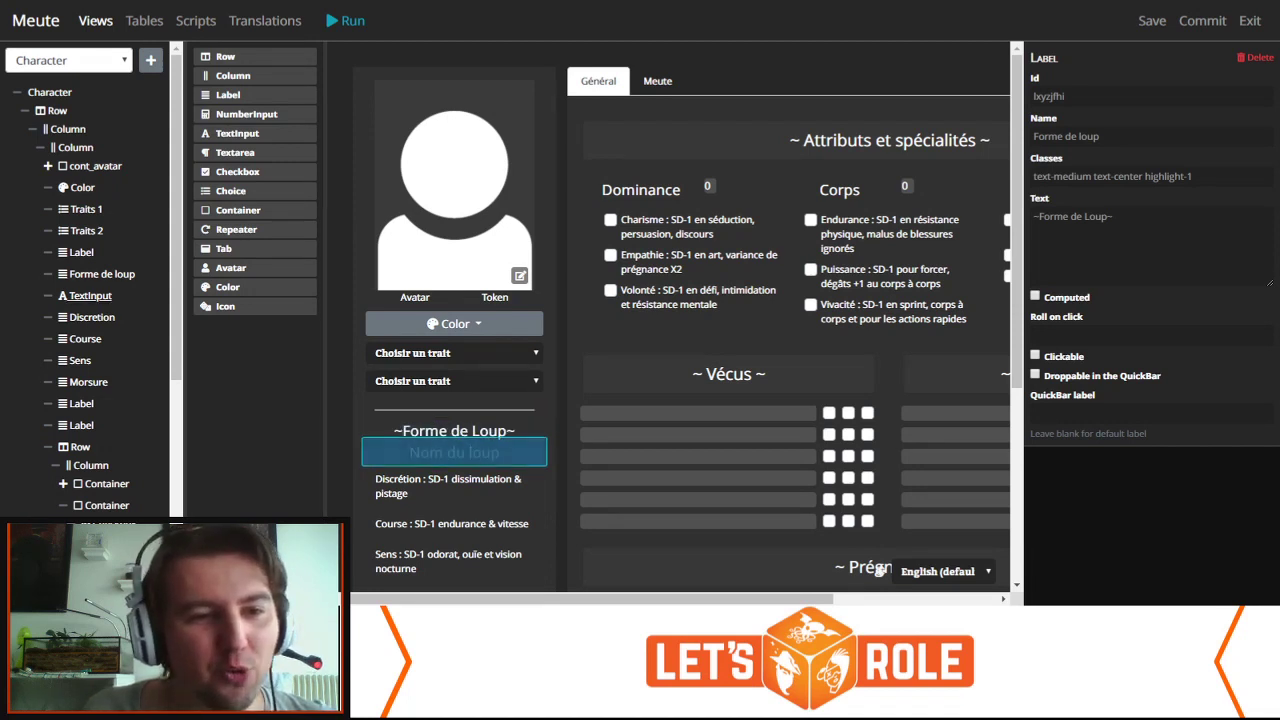
Step: Inspect the wolf name text input, test it with the sample text djhlsdhl, and clear it again
left_click(90, 295)
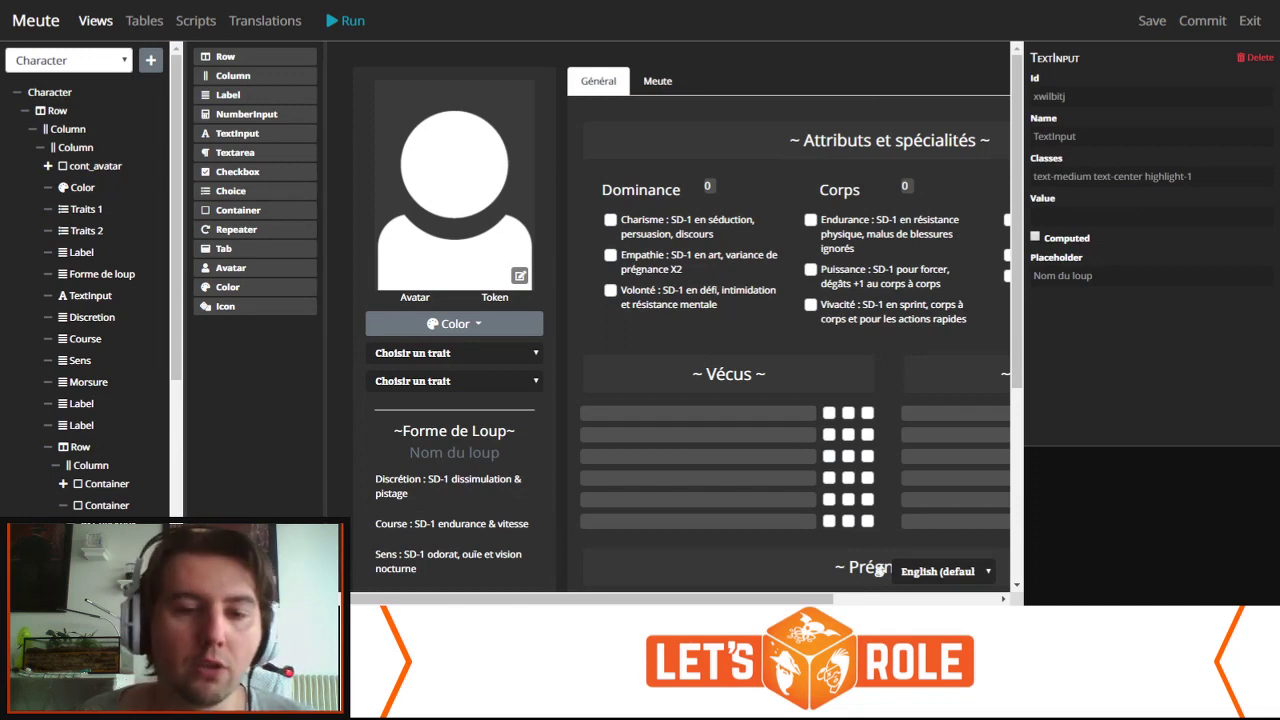
left_click(454, 453)
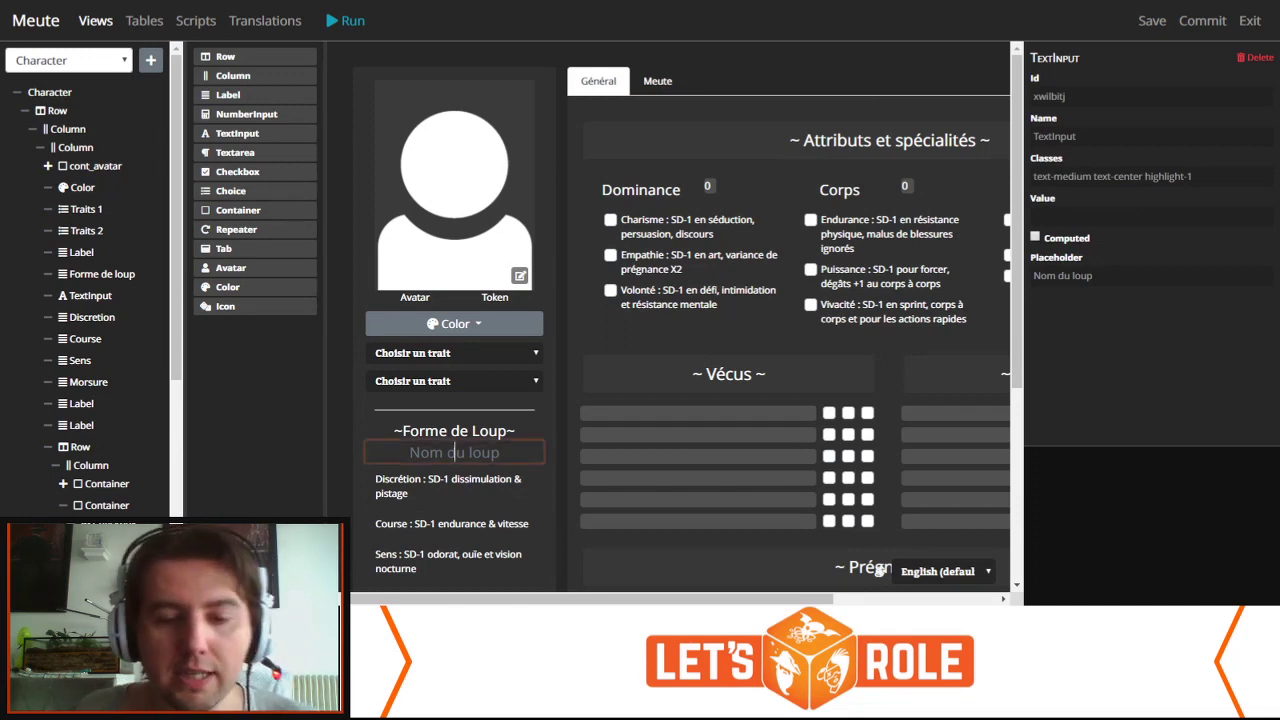
type("djhlsdhl")
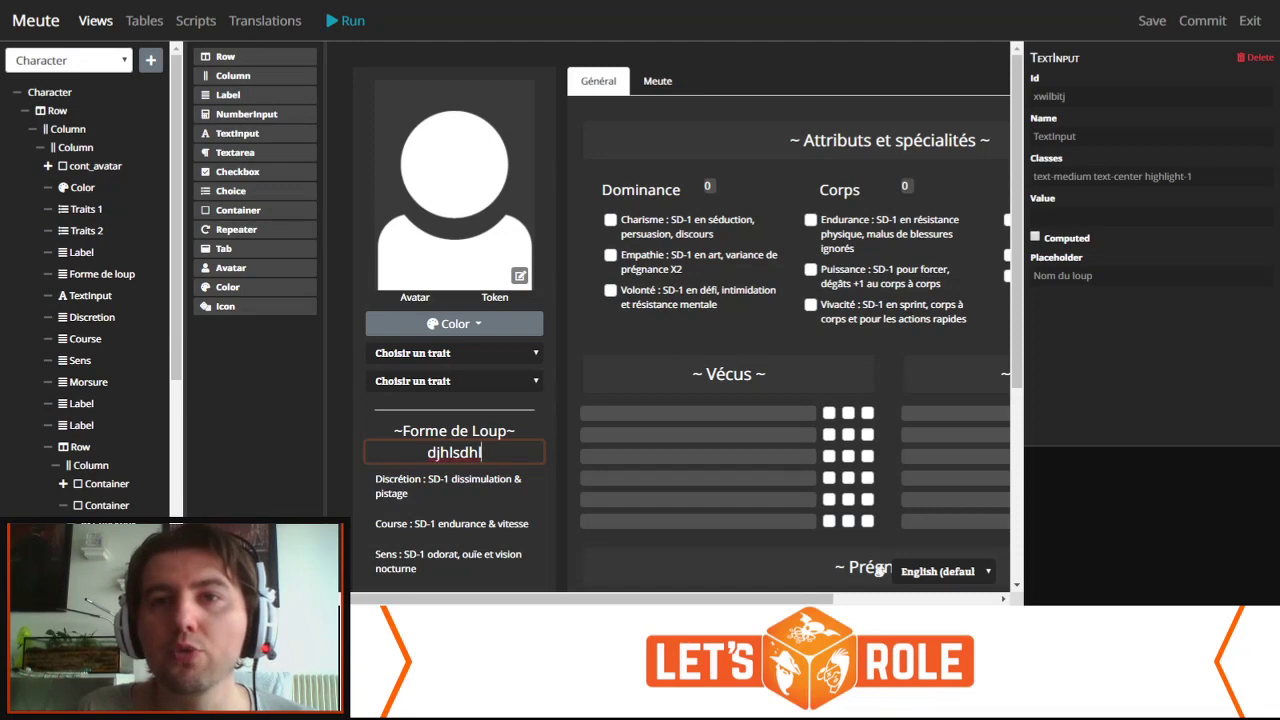
key("BackSpace")
key("BackSpace")
key("BackSpace")
key("BackSpace")
key("BackSpace")
key("BackSpace")
key("BackSpace")
key("BackSpace")
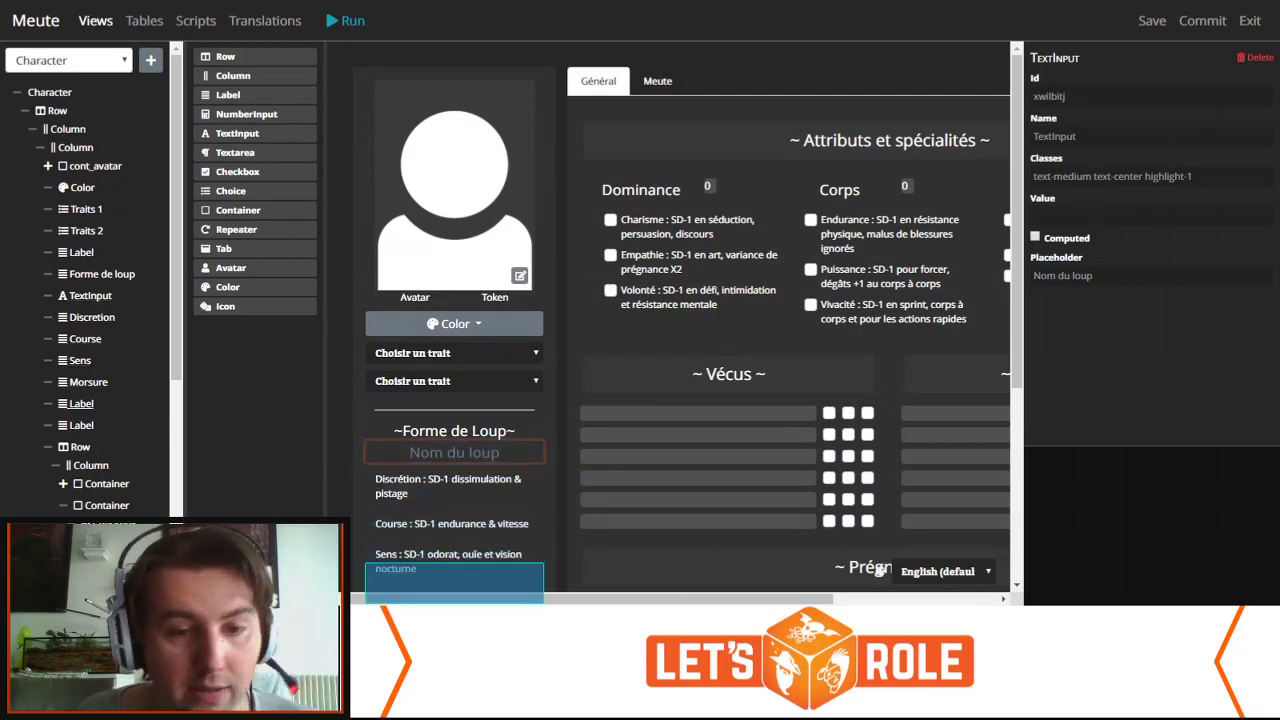
Step: Collapse the lower Santé containers in the widget tree and inspect the checkbox and label of the Egratignures container
scroll(90, 280, "down", 2)
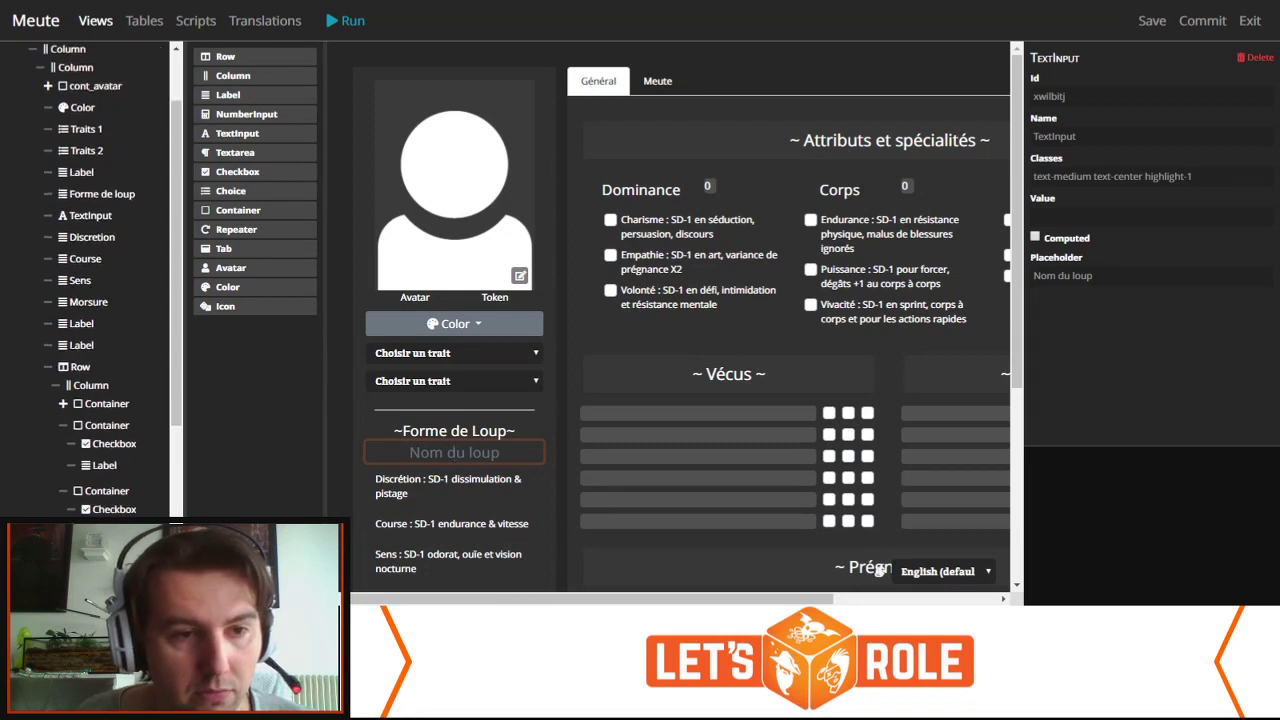
scroll(100, 280, "down", 2)
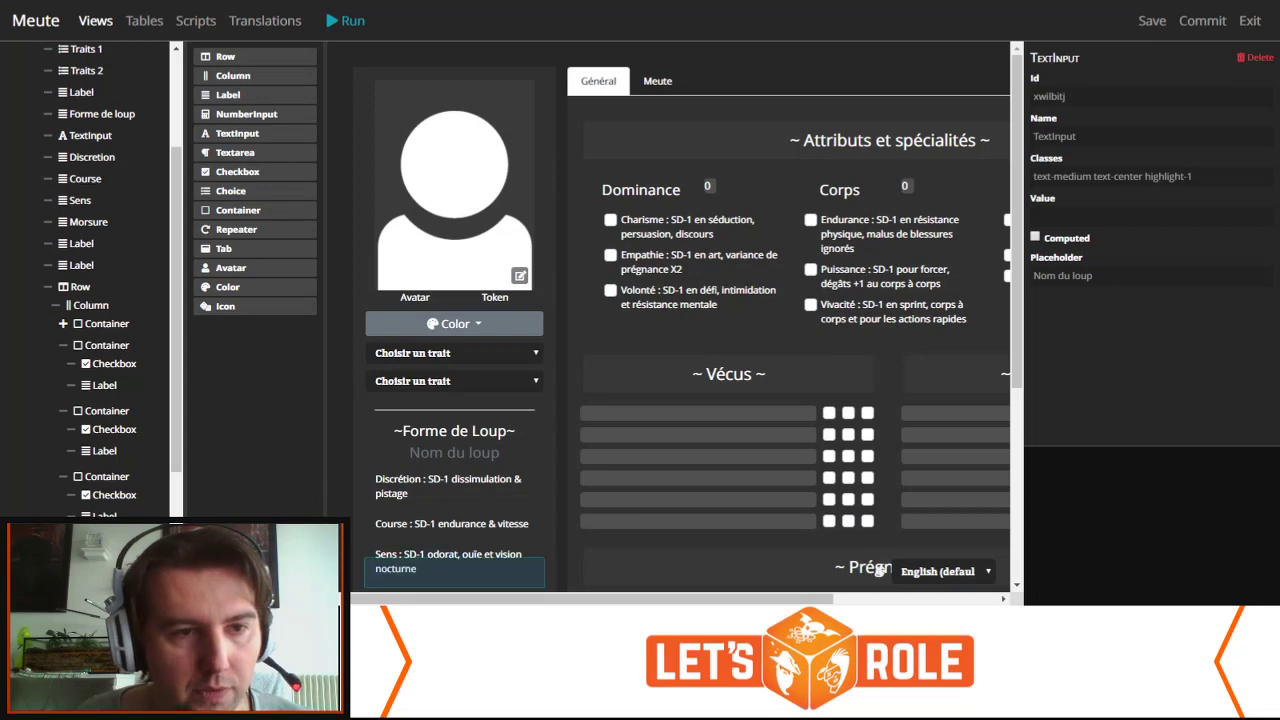
scroll(878, 568, "down", 3)
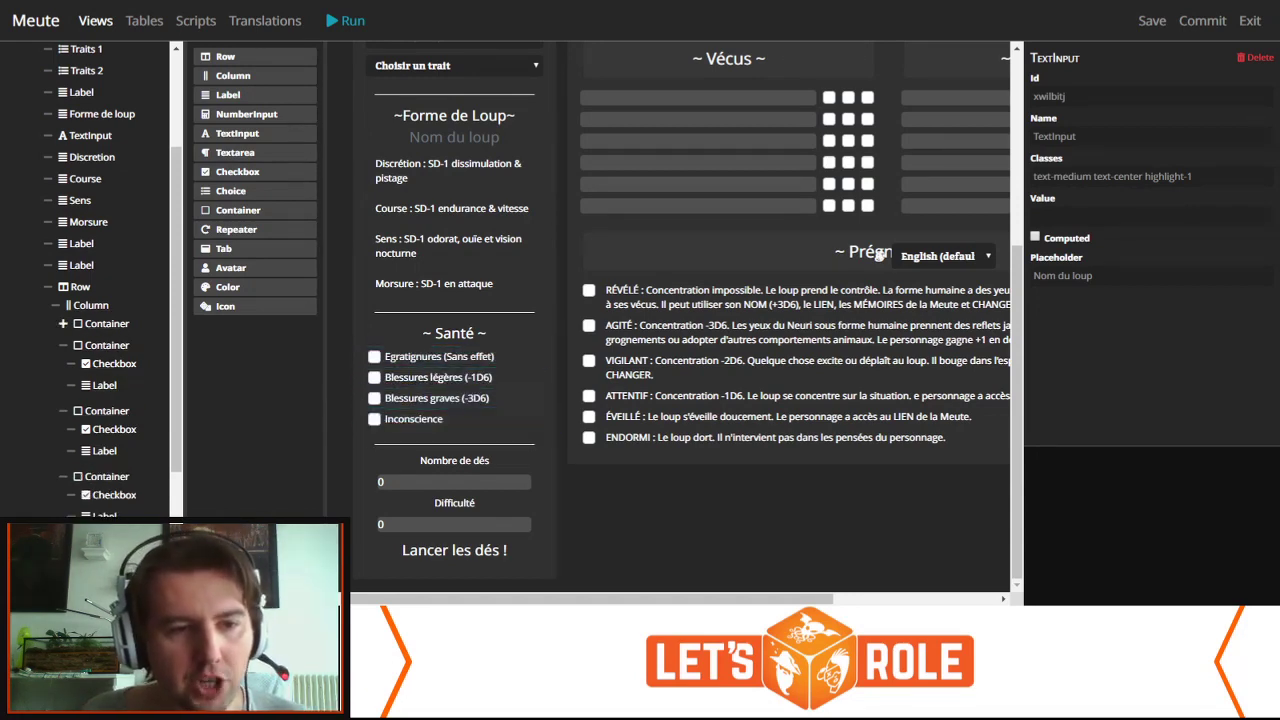
left_click(63, 411)
left_click(63, 432)
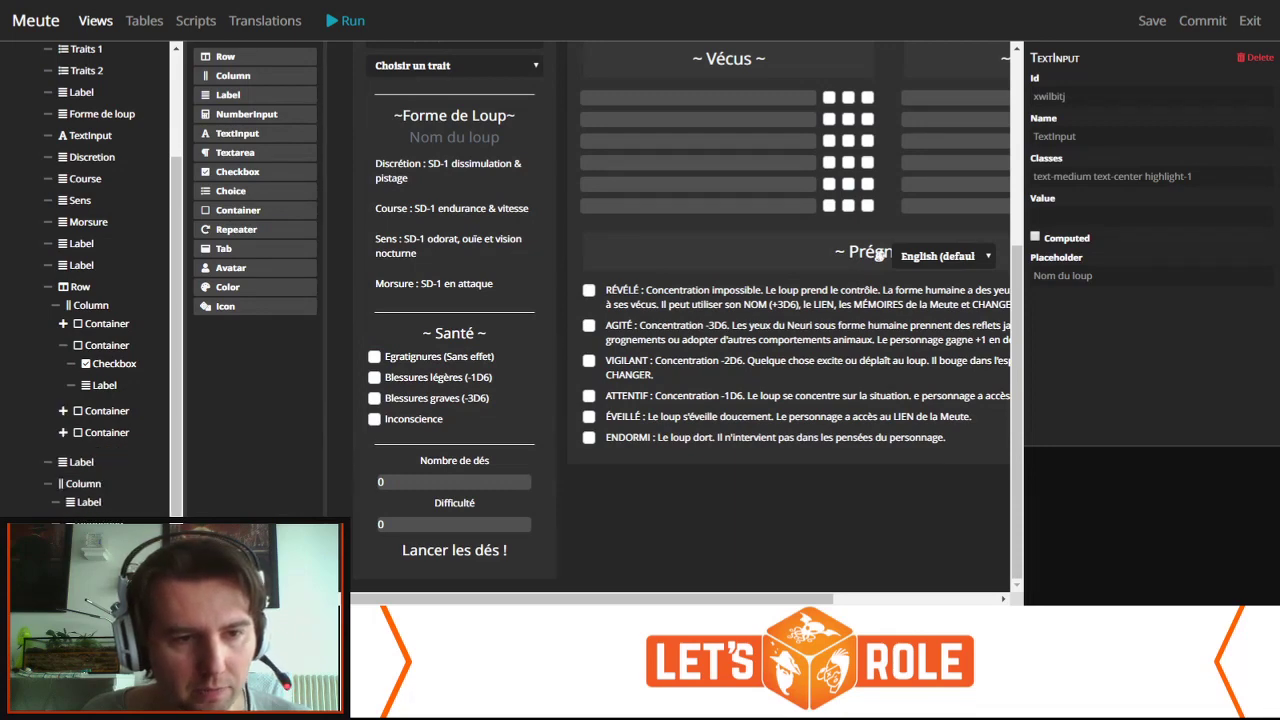
left_click(63, 345)
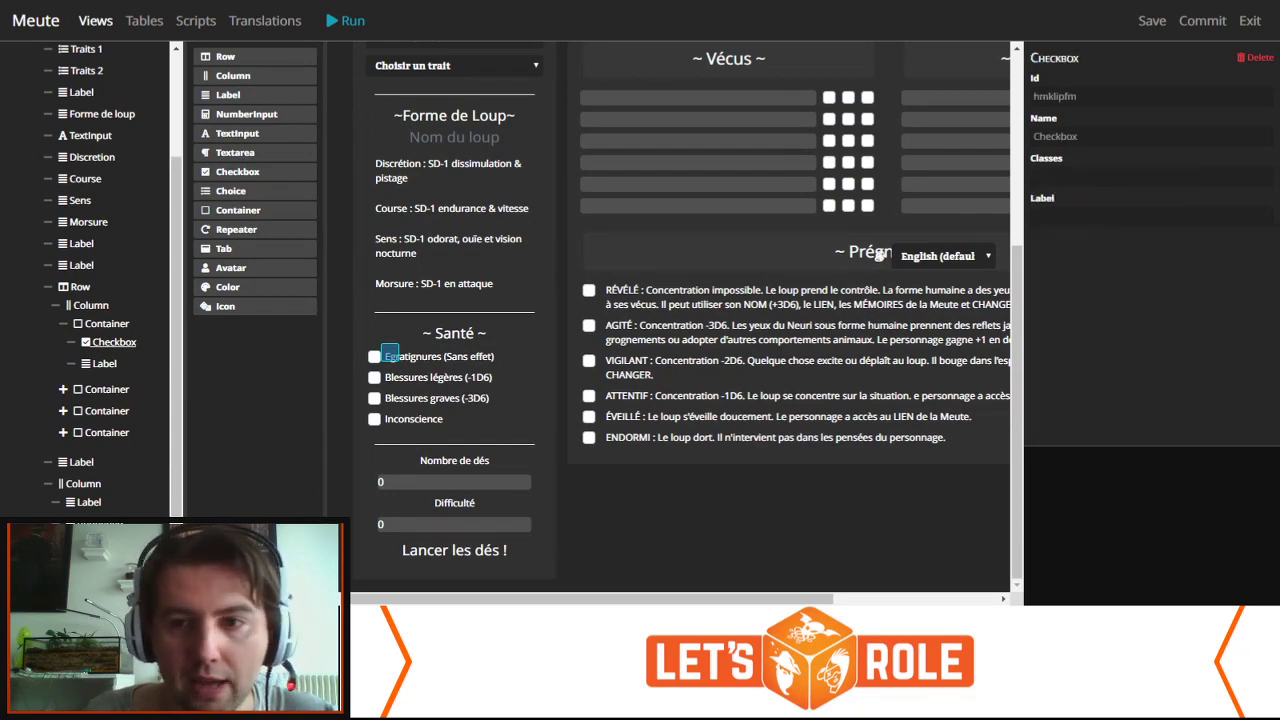
left_click(104, 363)
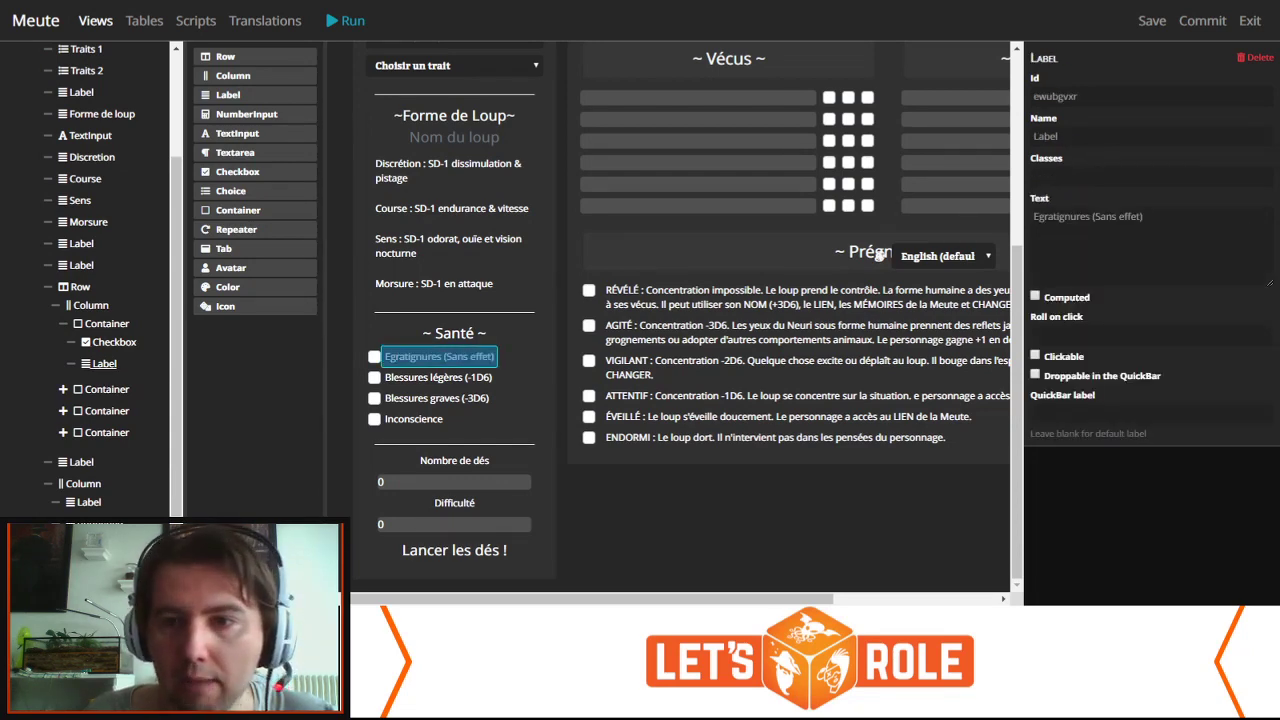
Step: Remove the mb-2 class from the container that holds the Egratignures checkbox and label
left_click(106, 324)
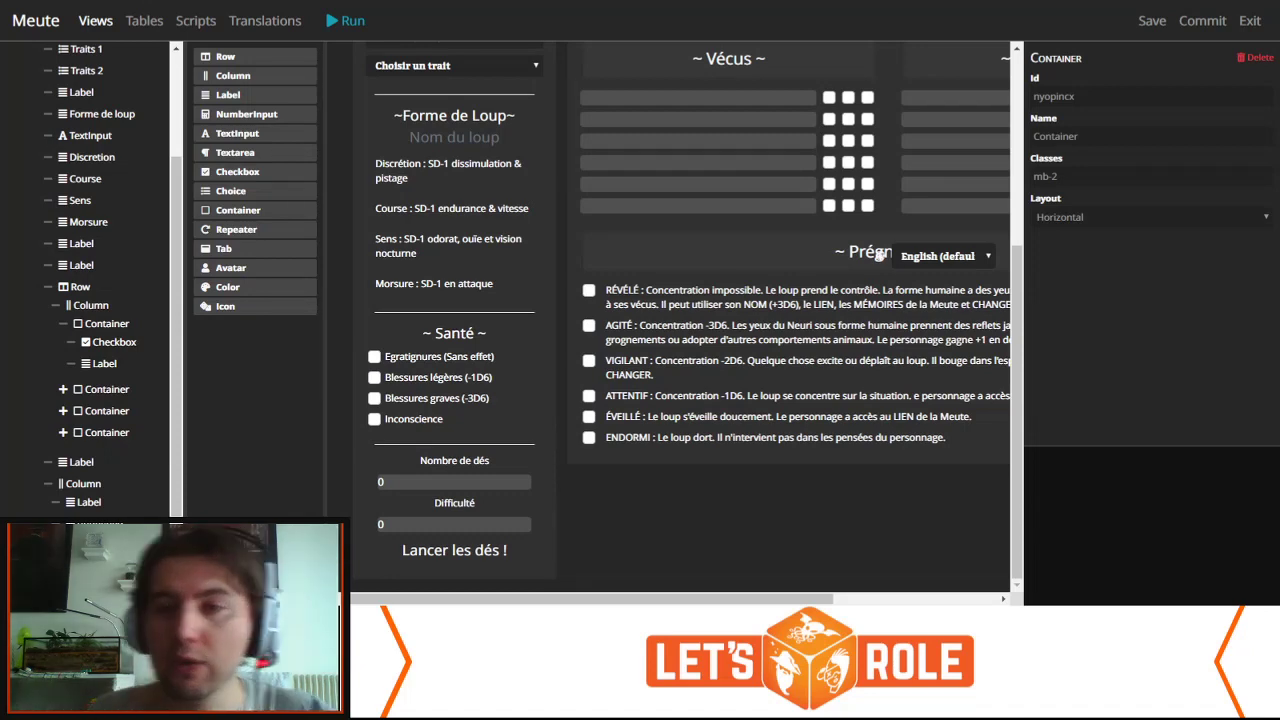
left_click(1100, 177)
key("ctrl+a")
key("BackSpace")
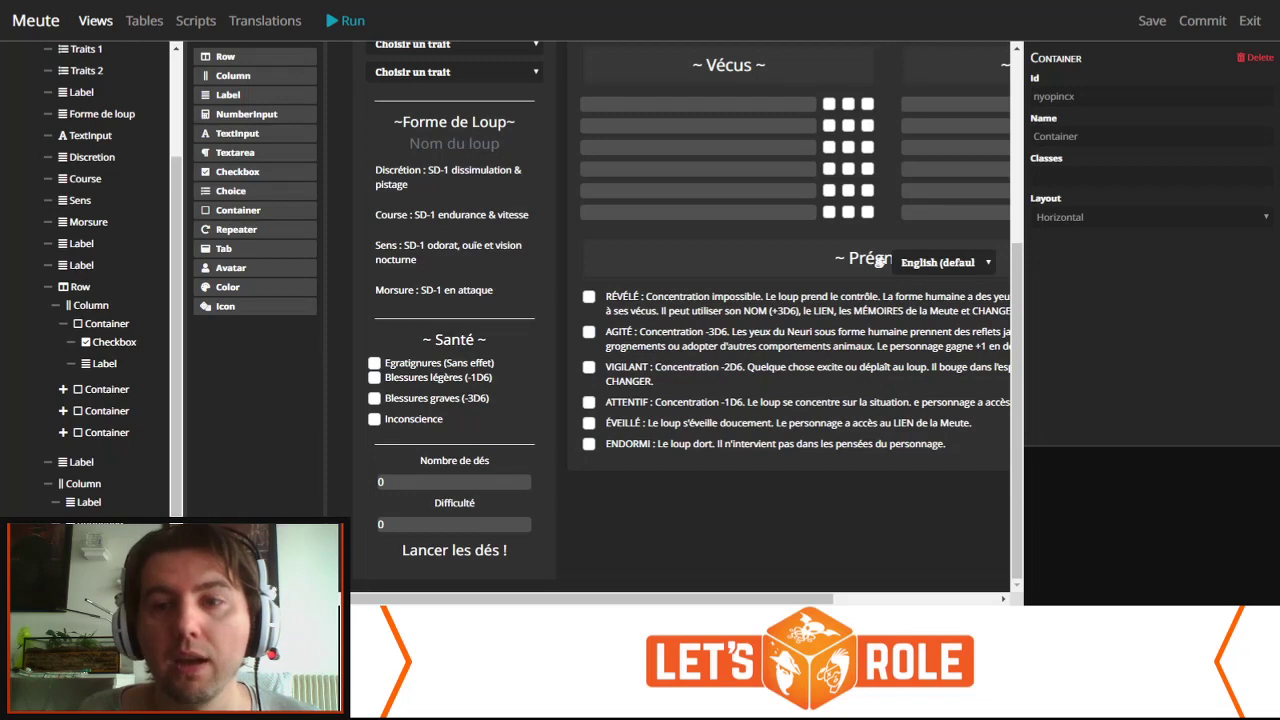
Step: Set the classes of the Egratignures container to mb-2
left_click(1152, 177)
type("mb-2")
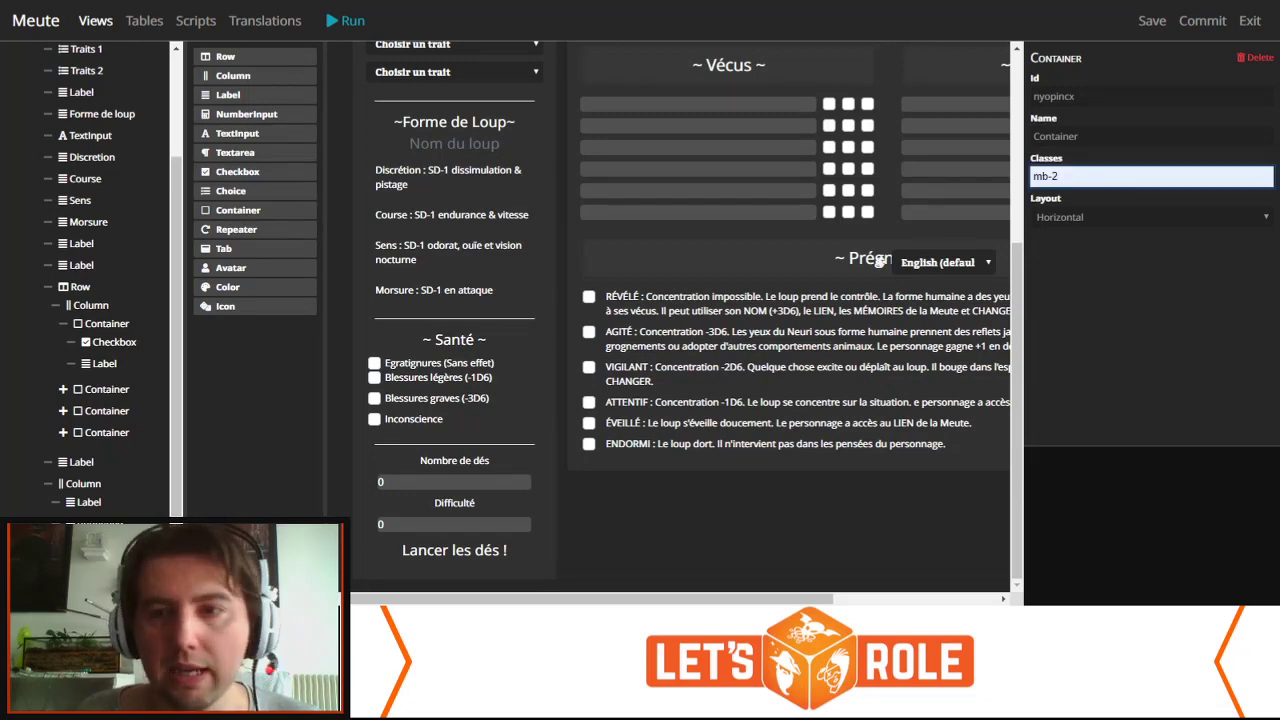
key("Return")
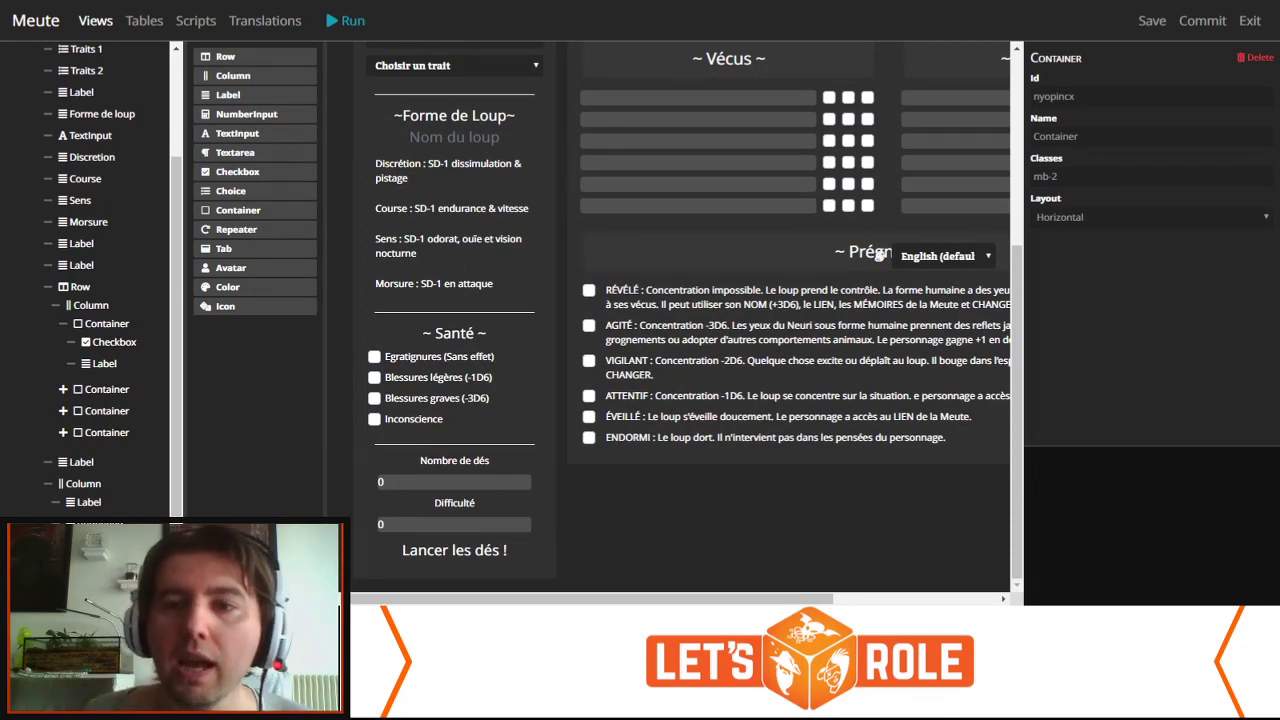
Step: Examine the Egratignures container's layout setting and the actions offered for it in the widget tree, such as Duplicate
left_click(1152, 217)
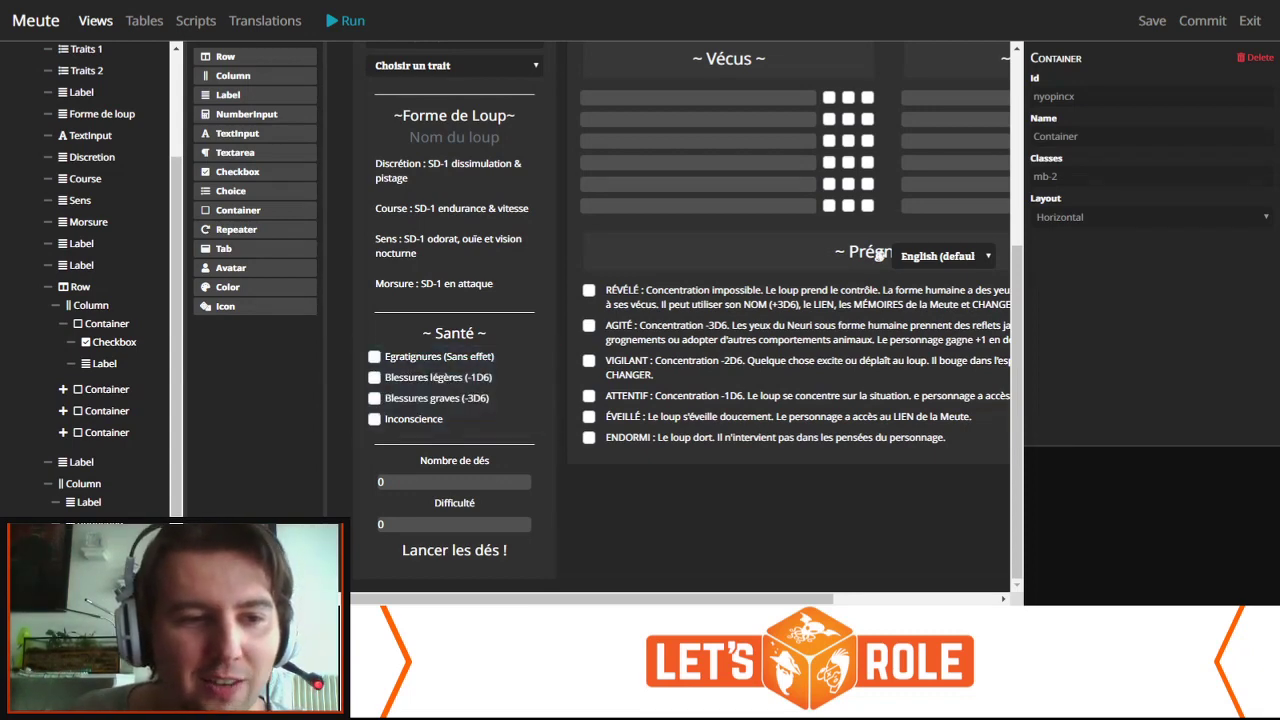
left_click(63, 324)
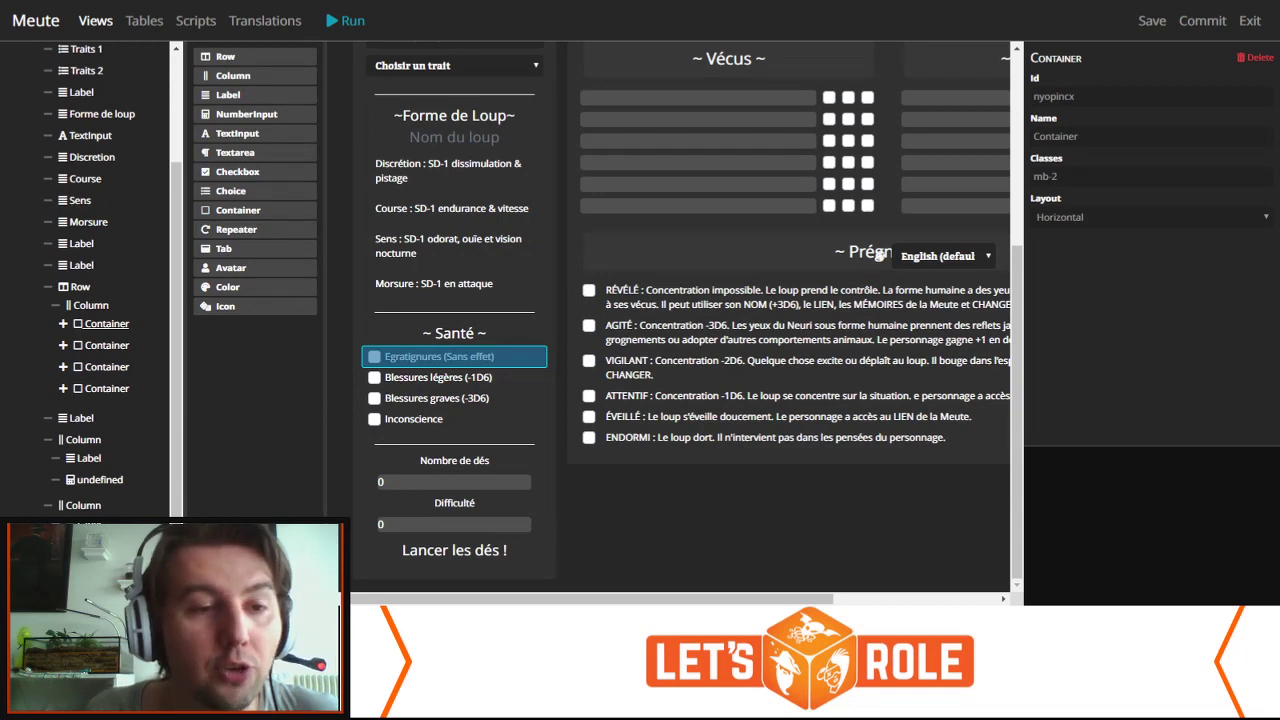
right_click(103, 323)
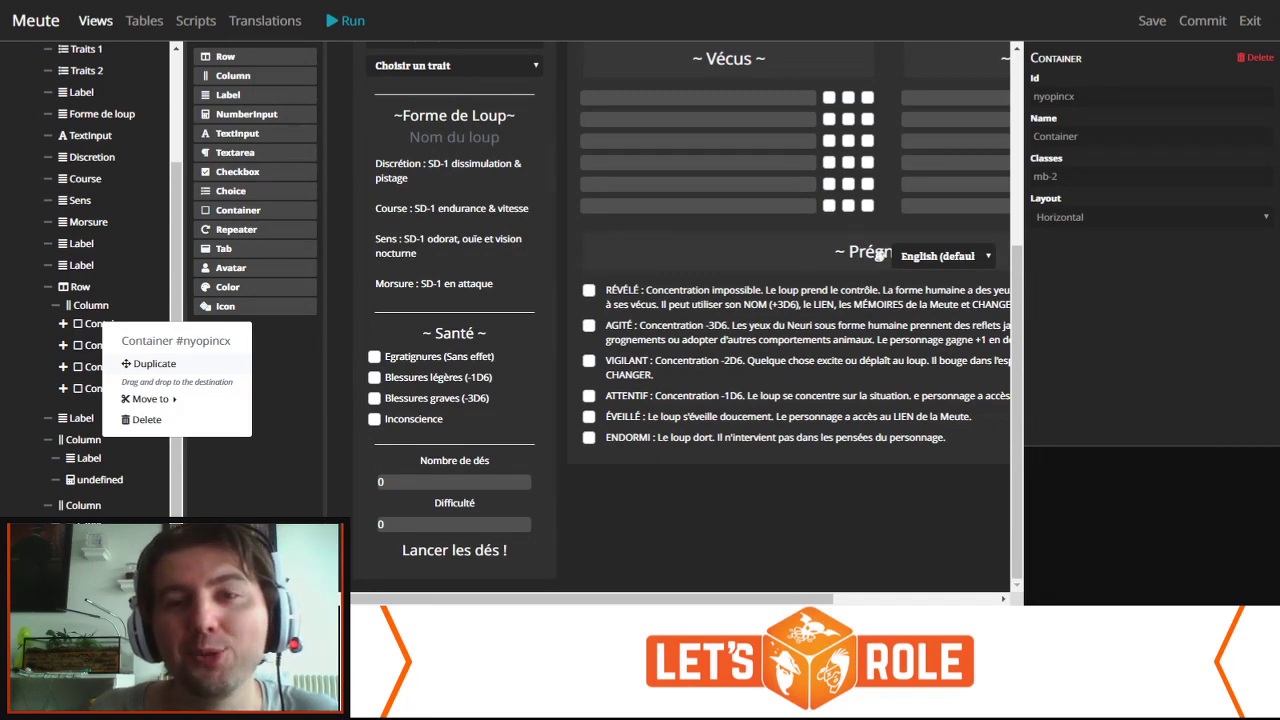
left_click(740, 520)
scroll(740, 520, "up", 3)
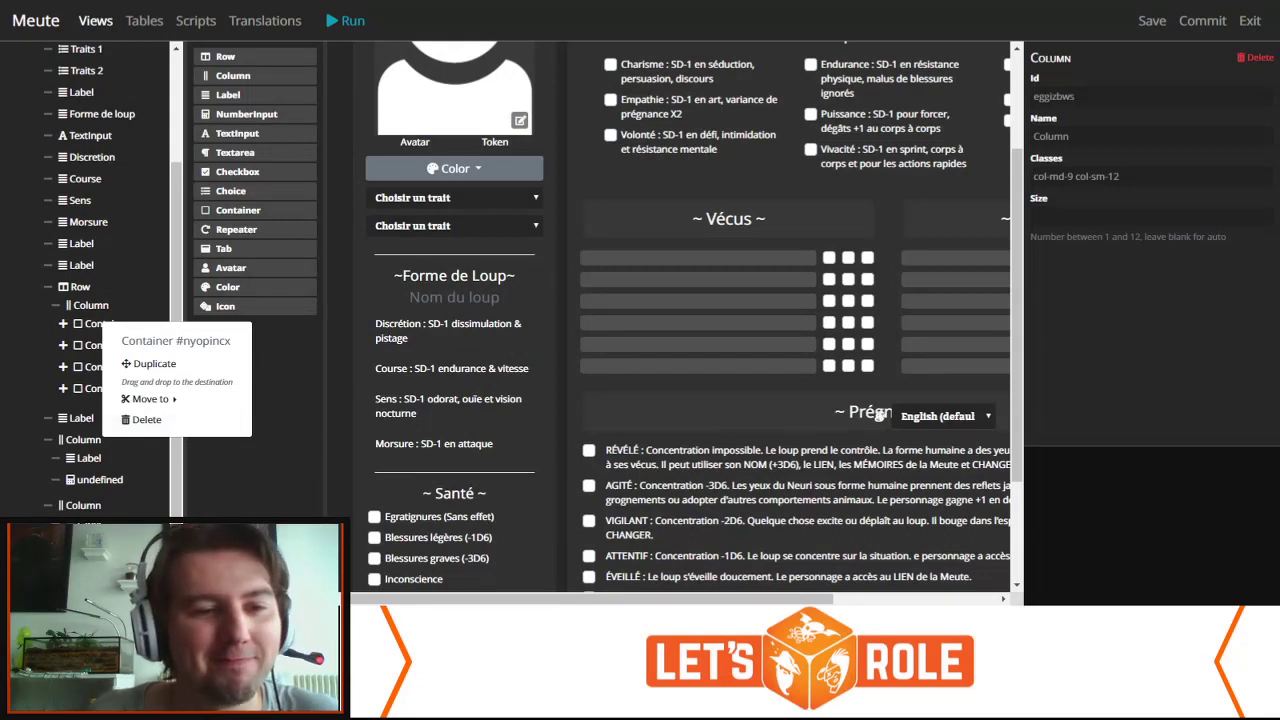
key("Escape")
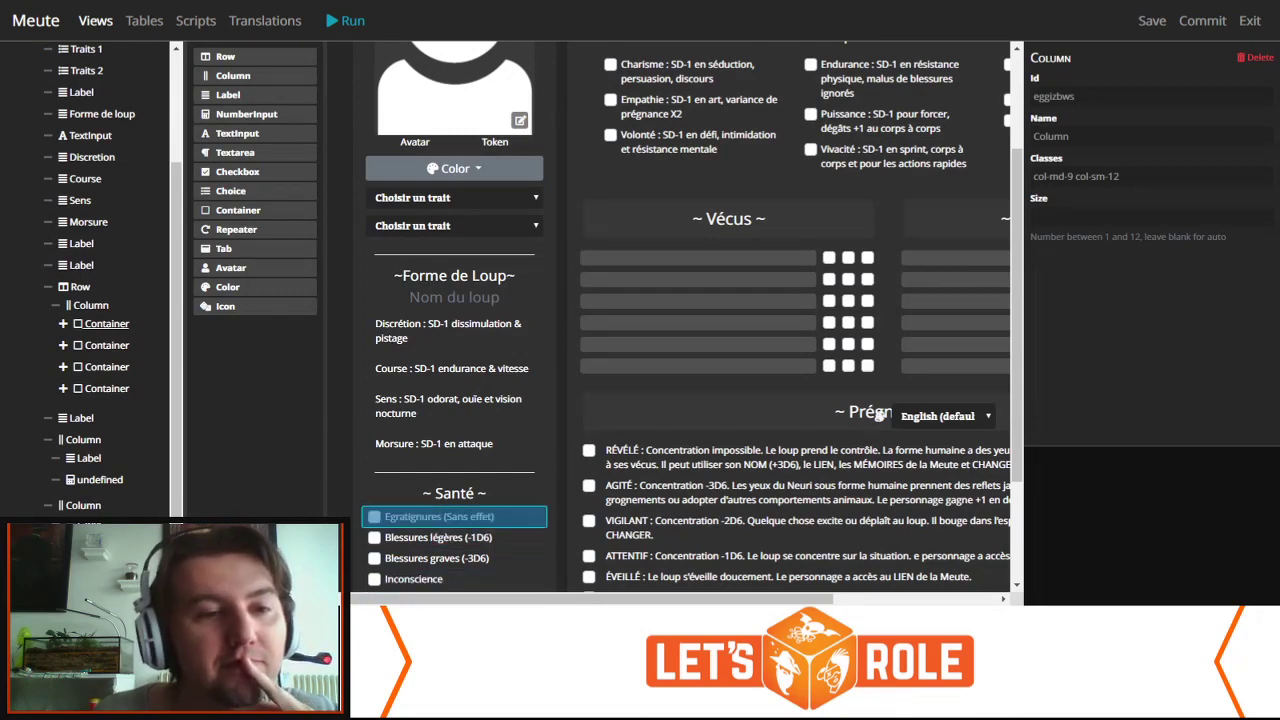
left_click(106, 323)
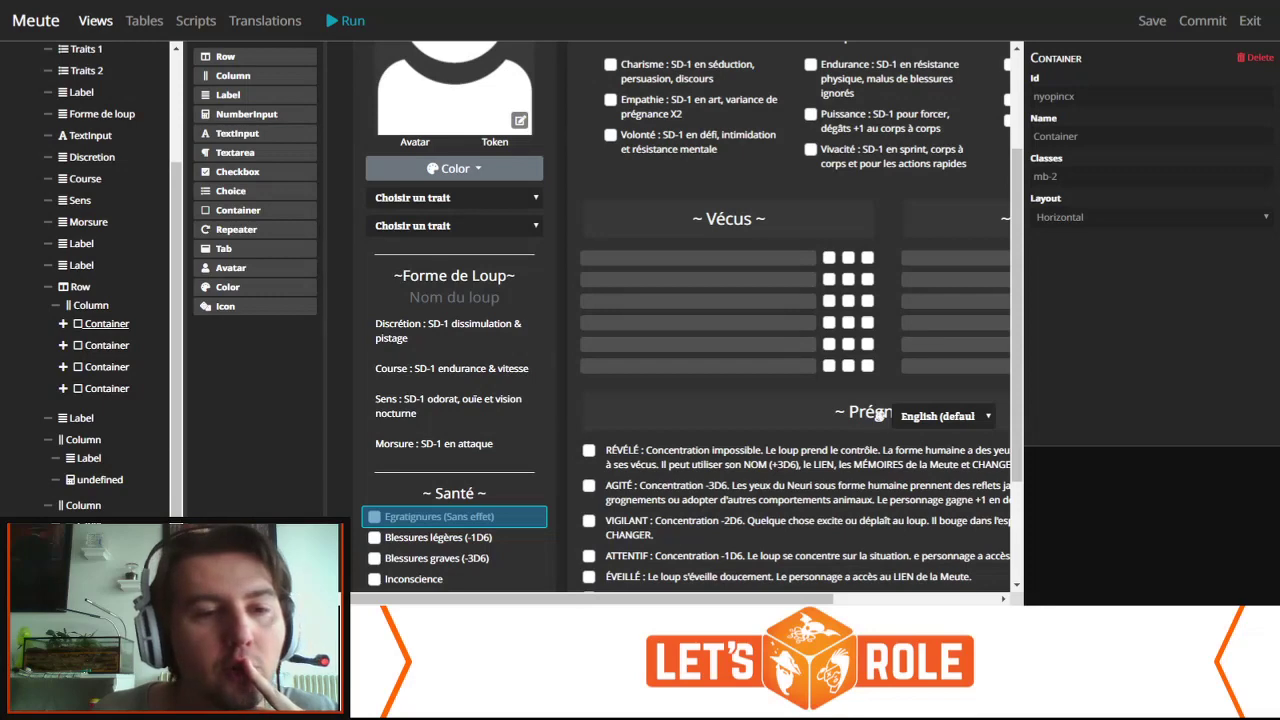
right_click(106, 323)
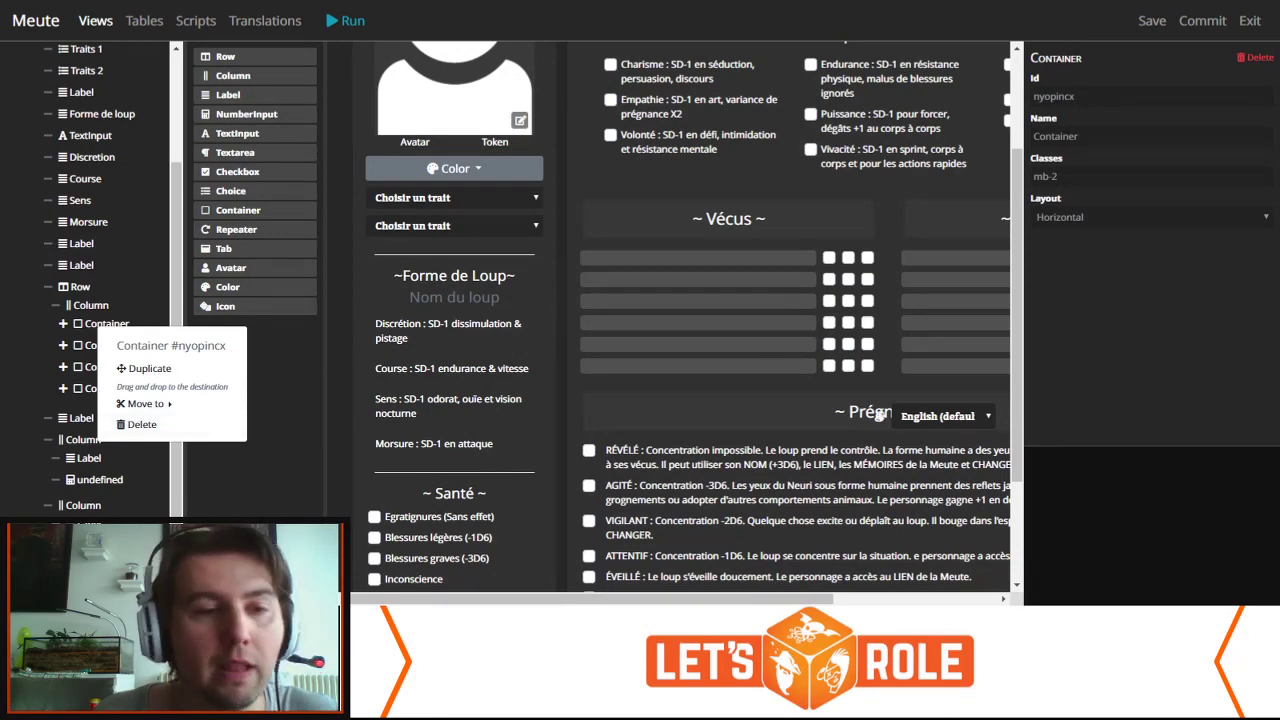
key("Escape")
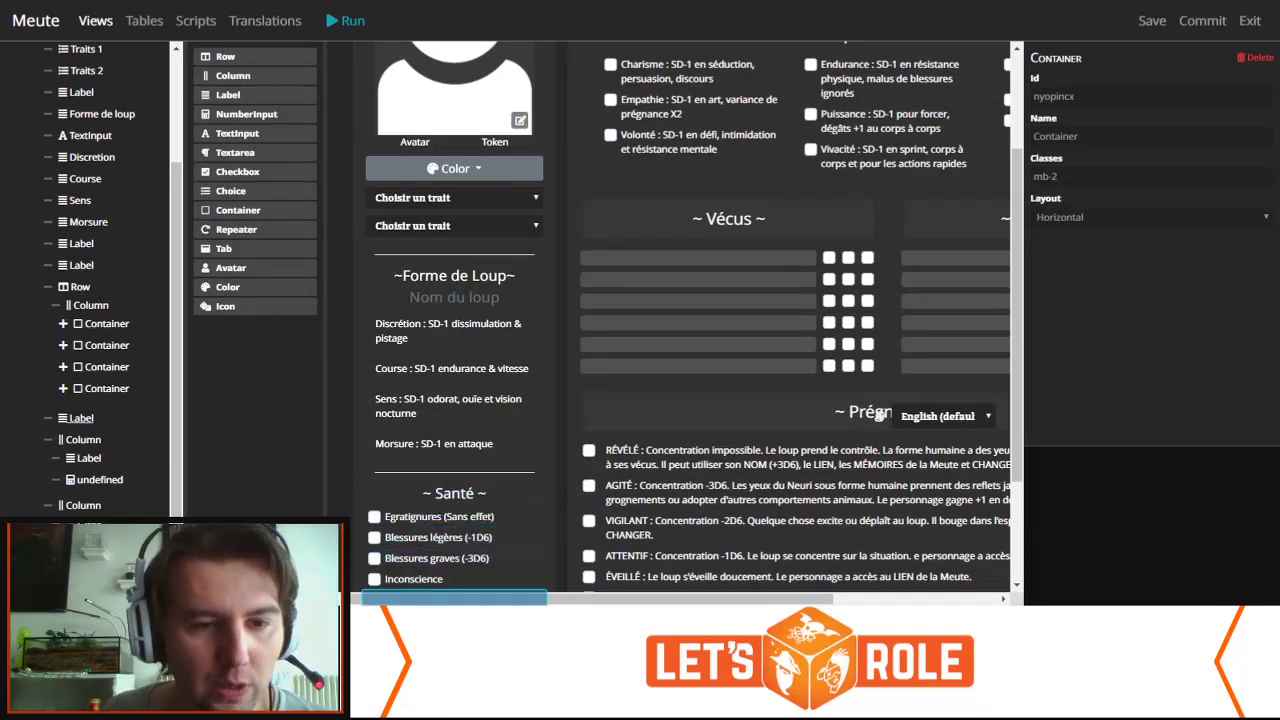
Step: Inspect the dice count and difficulty number inputs, and the text and roll formula of the Lancer les dés ! label
scroll(690, 320, "down", 3)
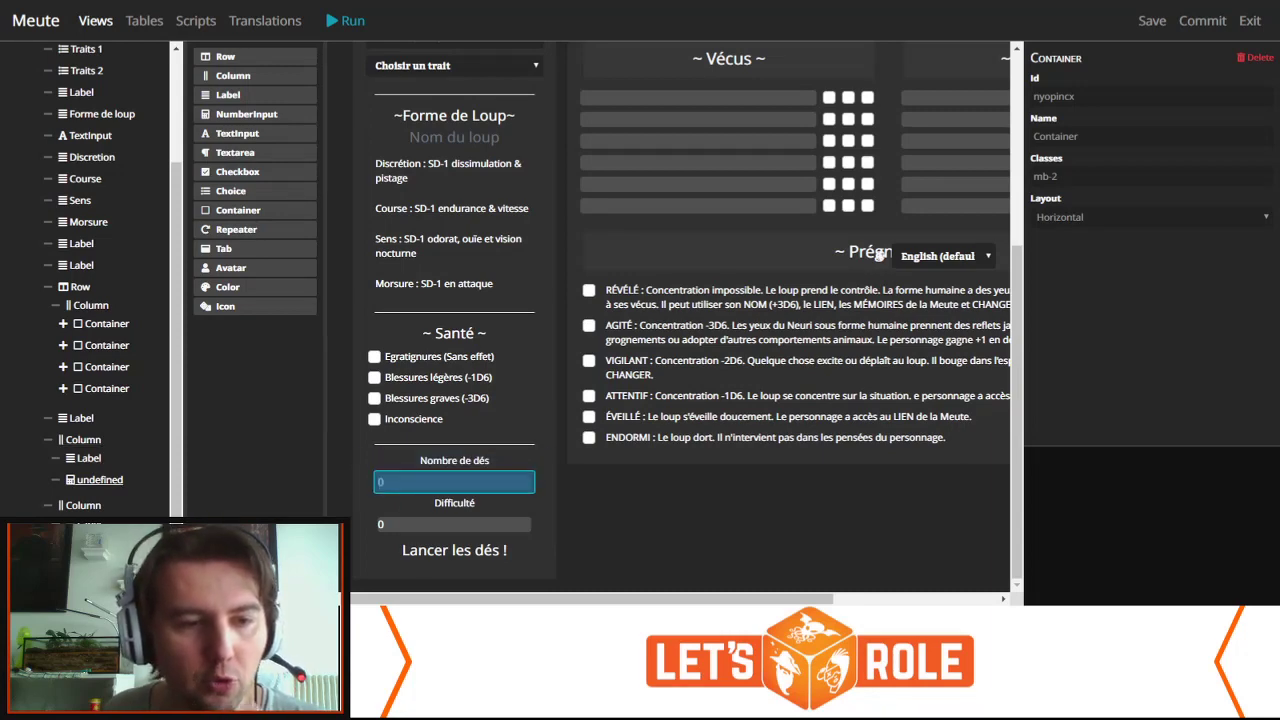
left_click(100, 480)
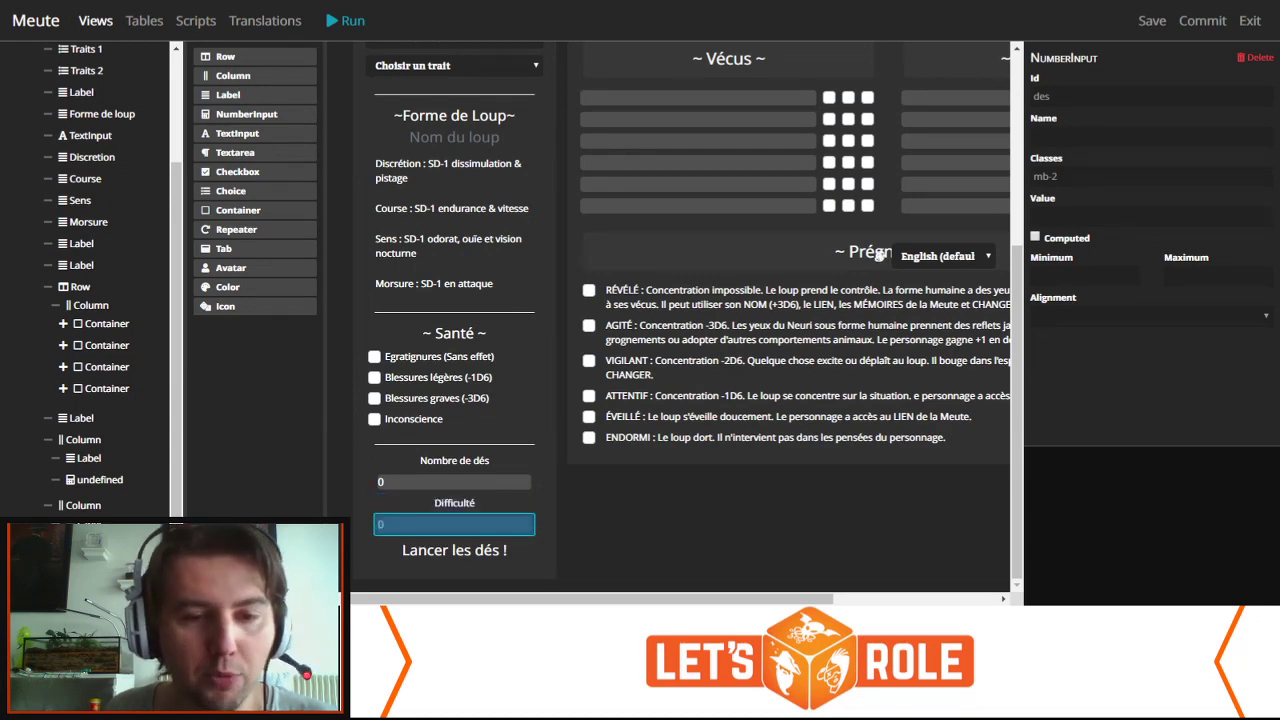
left_click(100, 545)
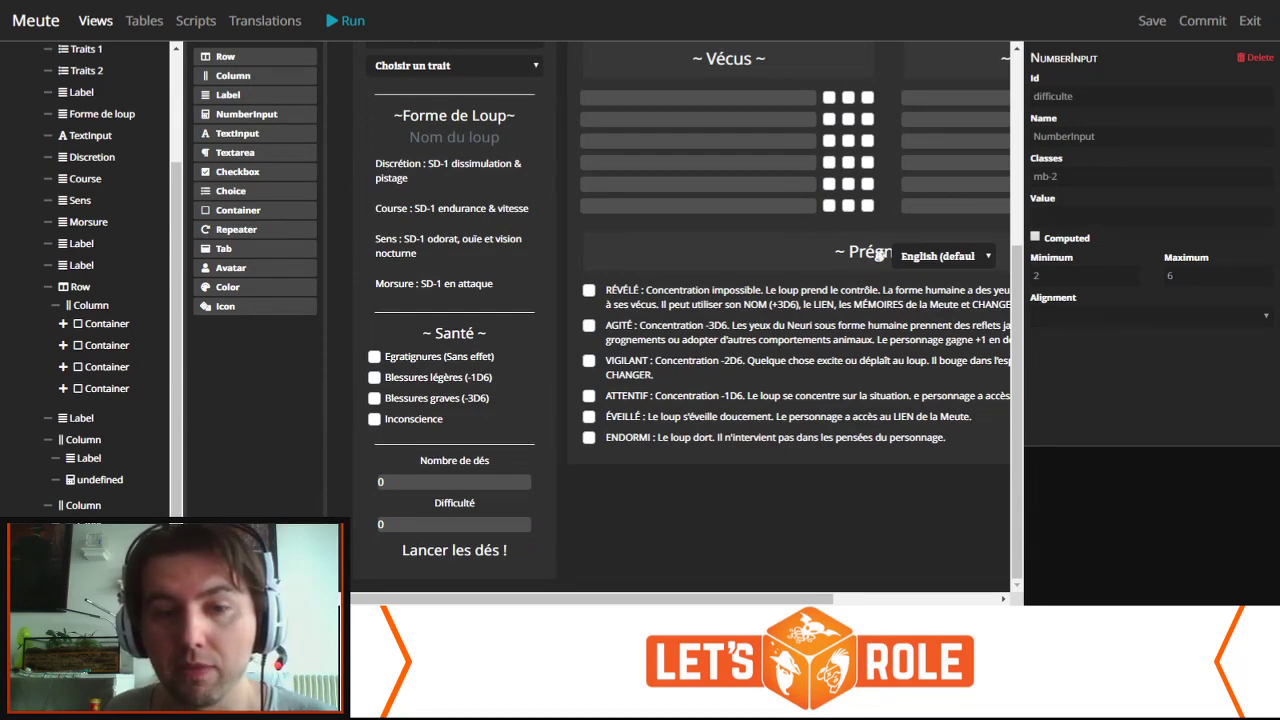
scroll(82, 495, "down", 1)
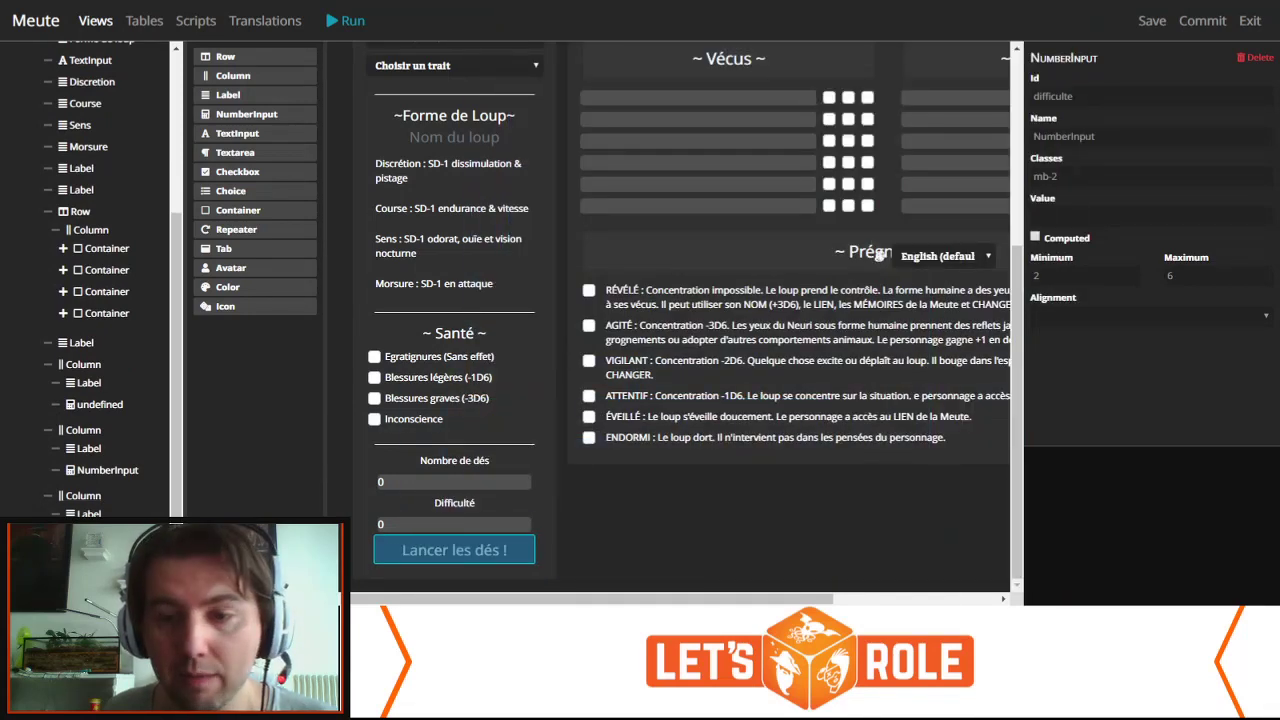
left_click(89, 513)
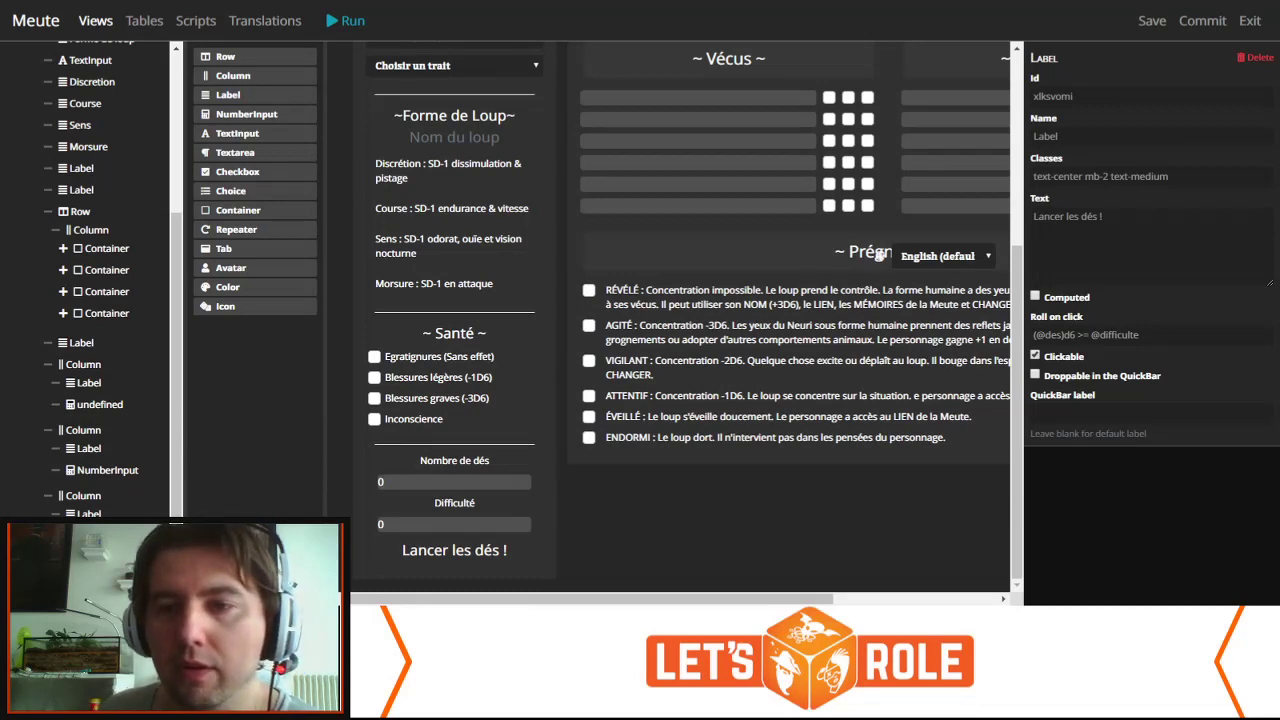
left_click(1102, 216)
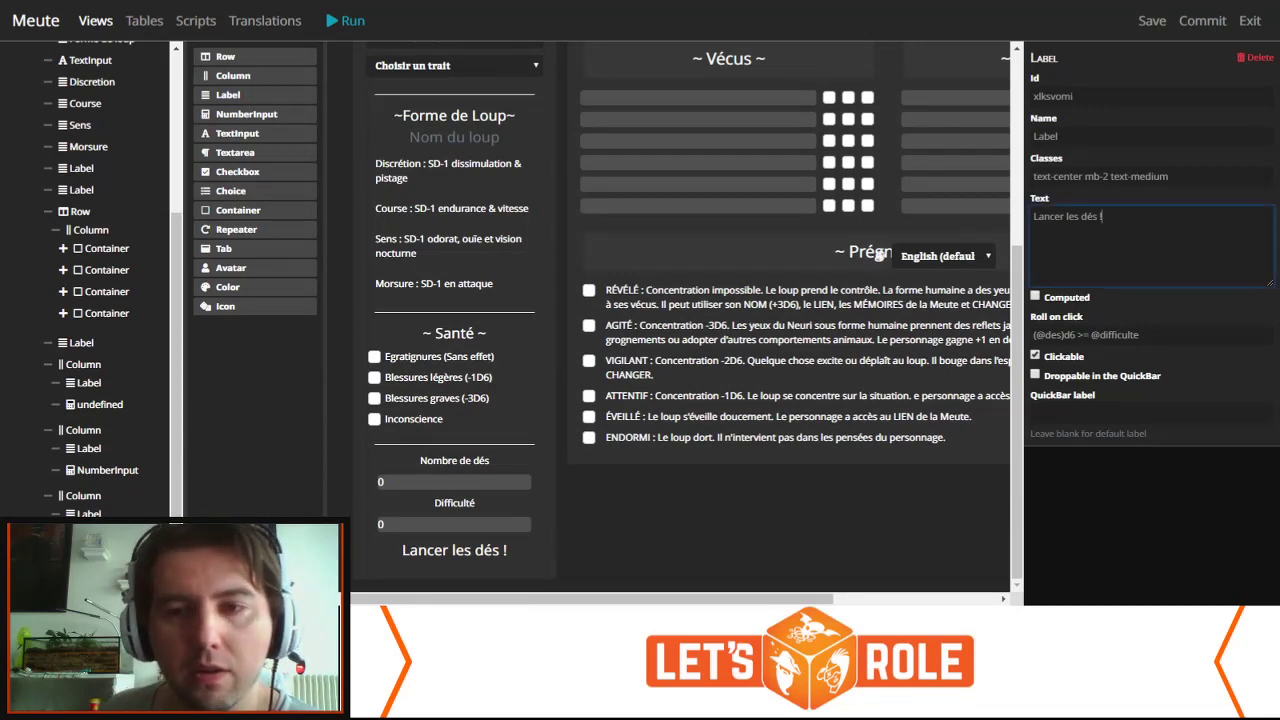
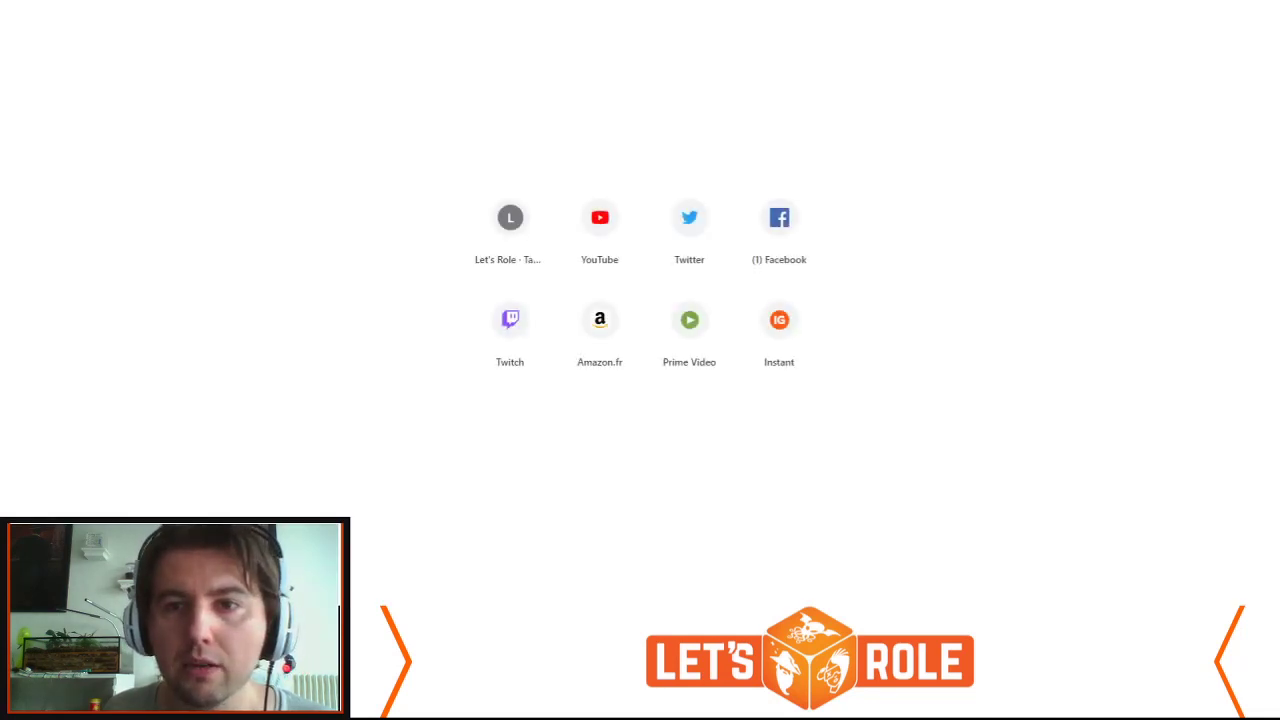
Step: Open the Let's Role Dice Expression Tester page in the browser
key("Return")
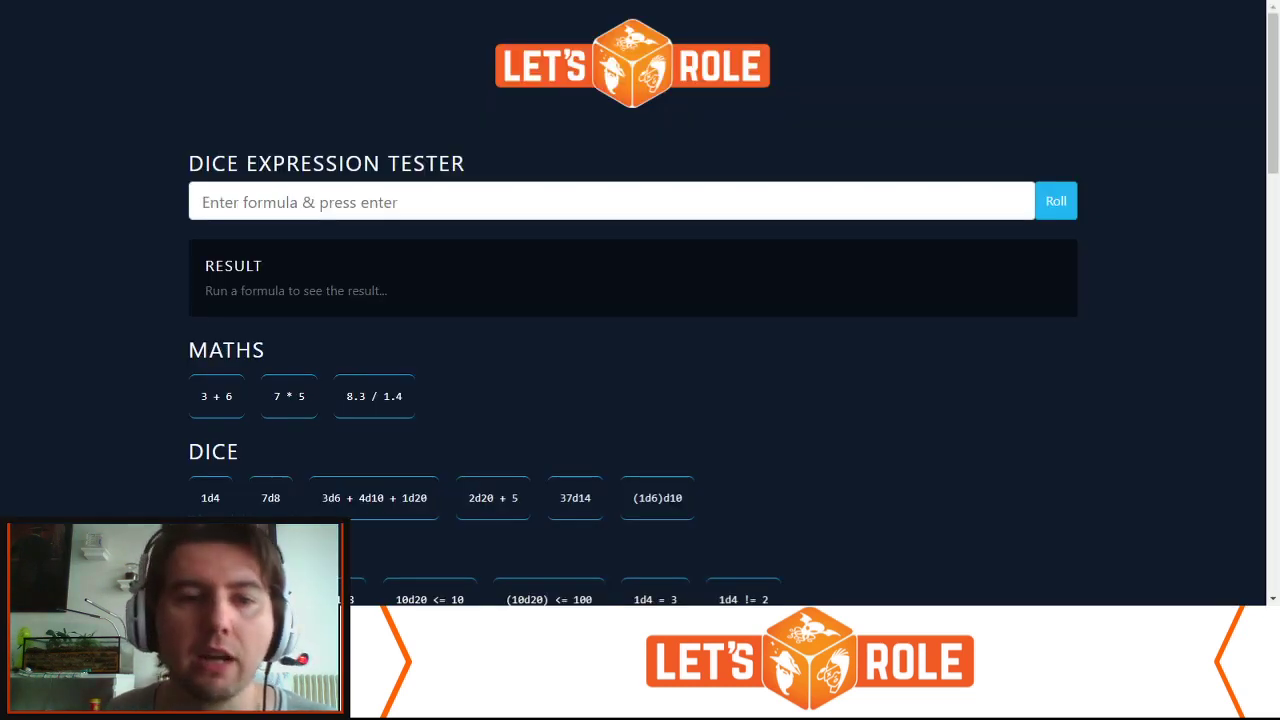
Step: Review the formula examples on the Dice Expression Tester page, from maths and dice to tags, functions and the ternary operator
scroll(640, 300, "down", 1)
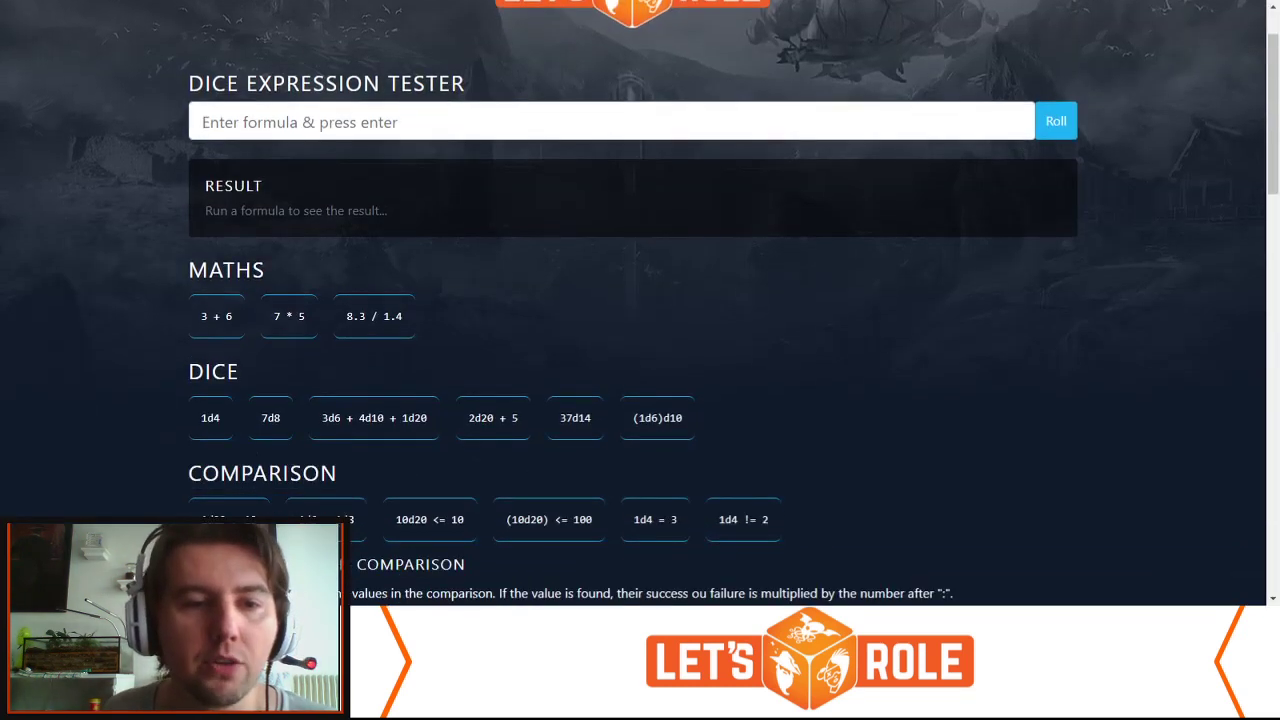
scroll(640, 300, "down", 5)
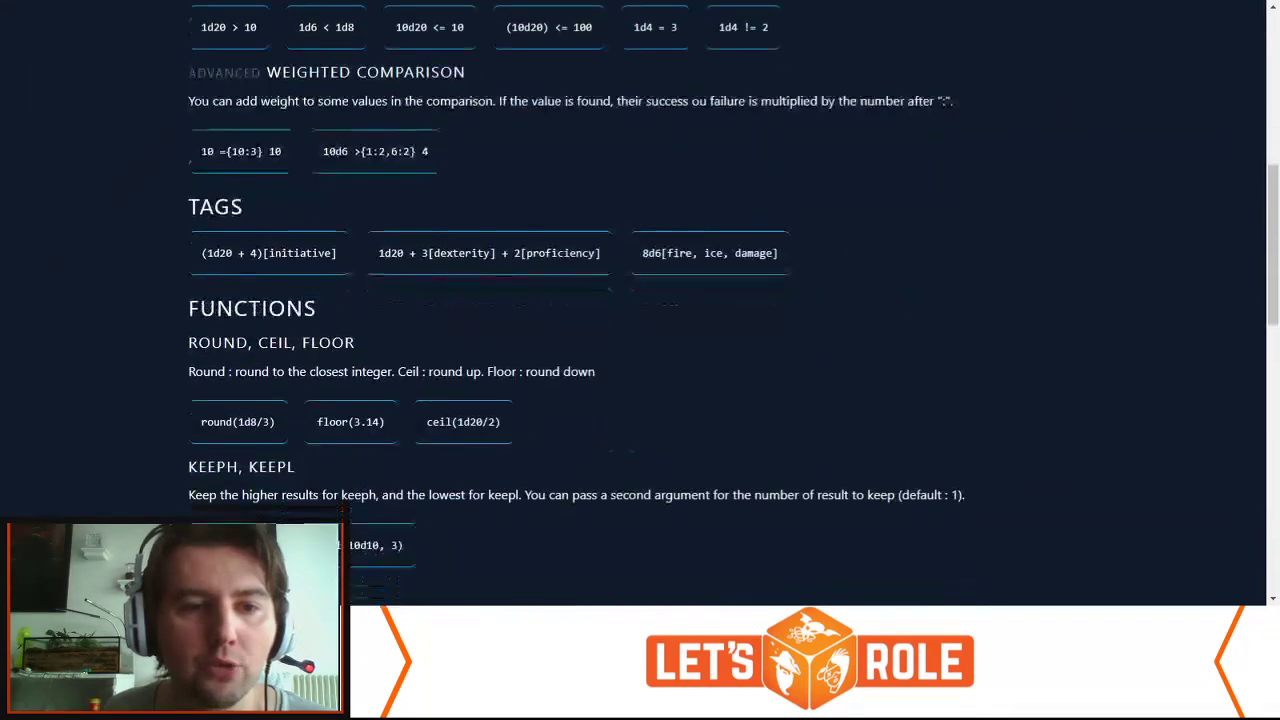
scroll(640, 300, "down", 6)
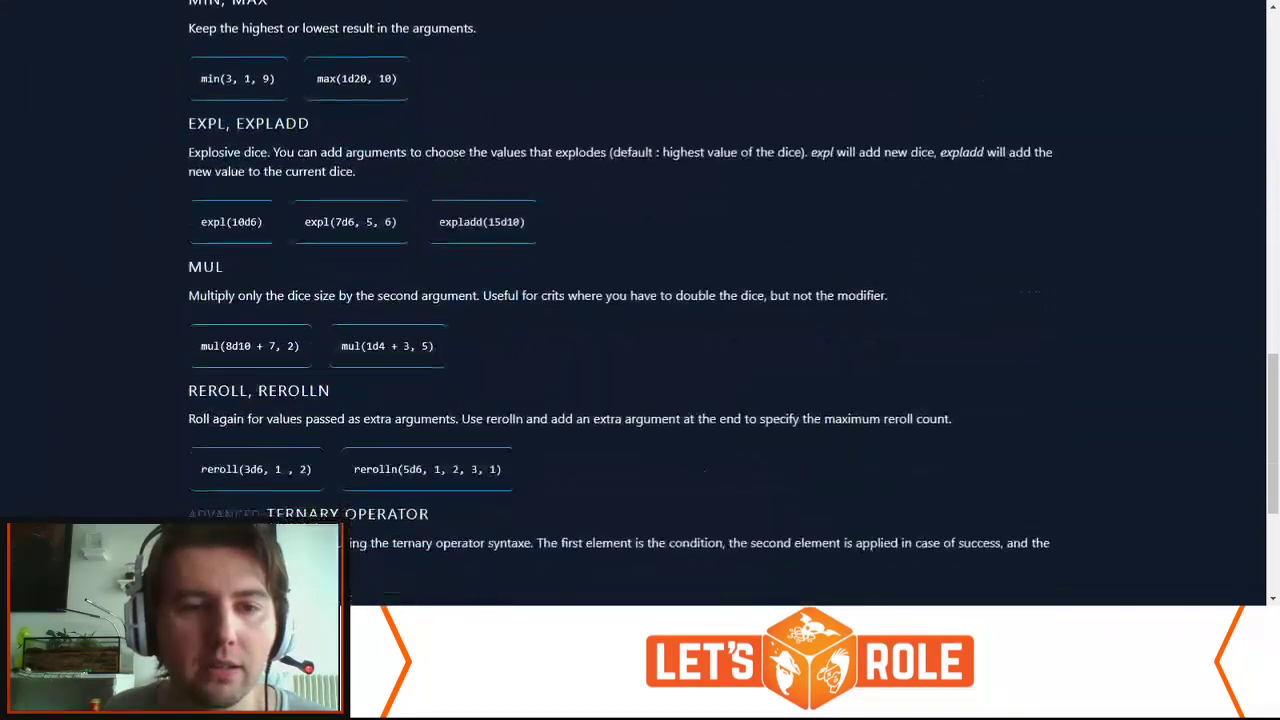
scroll(640, 300, "down", 3)
scroll(640, 300, "up", 14)
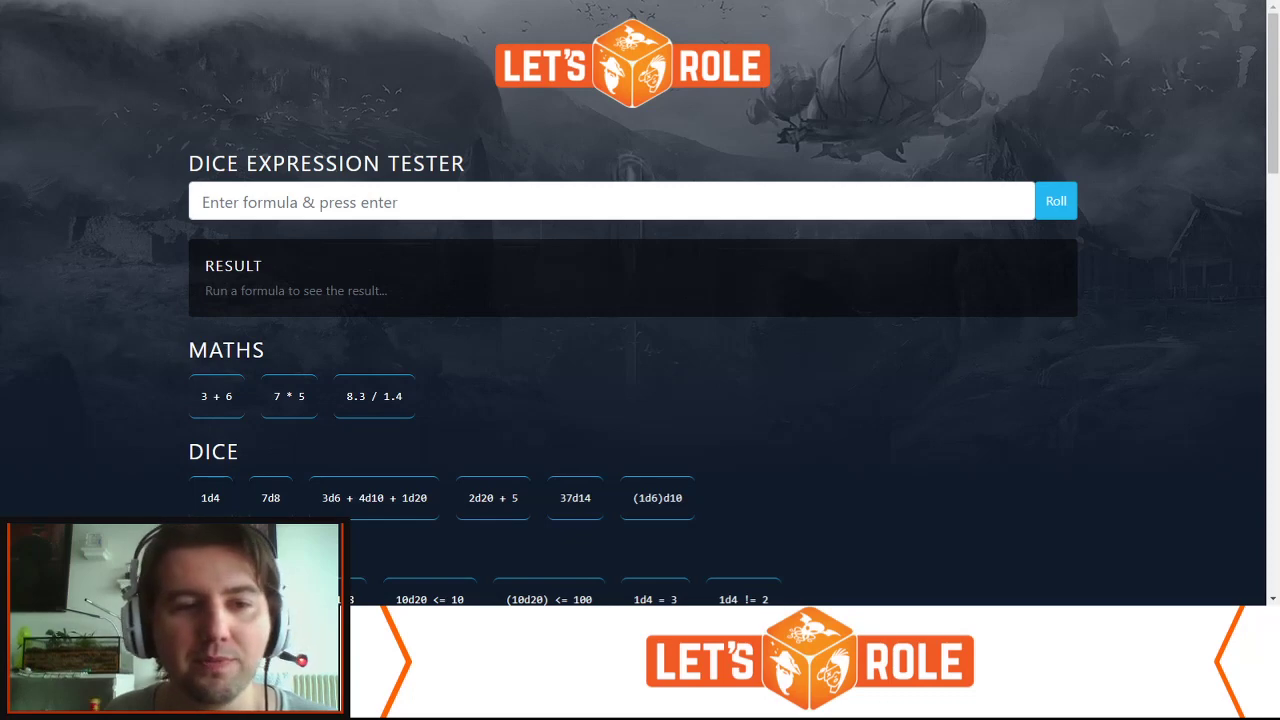
left_click(203, 202)
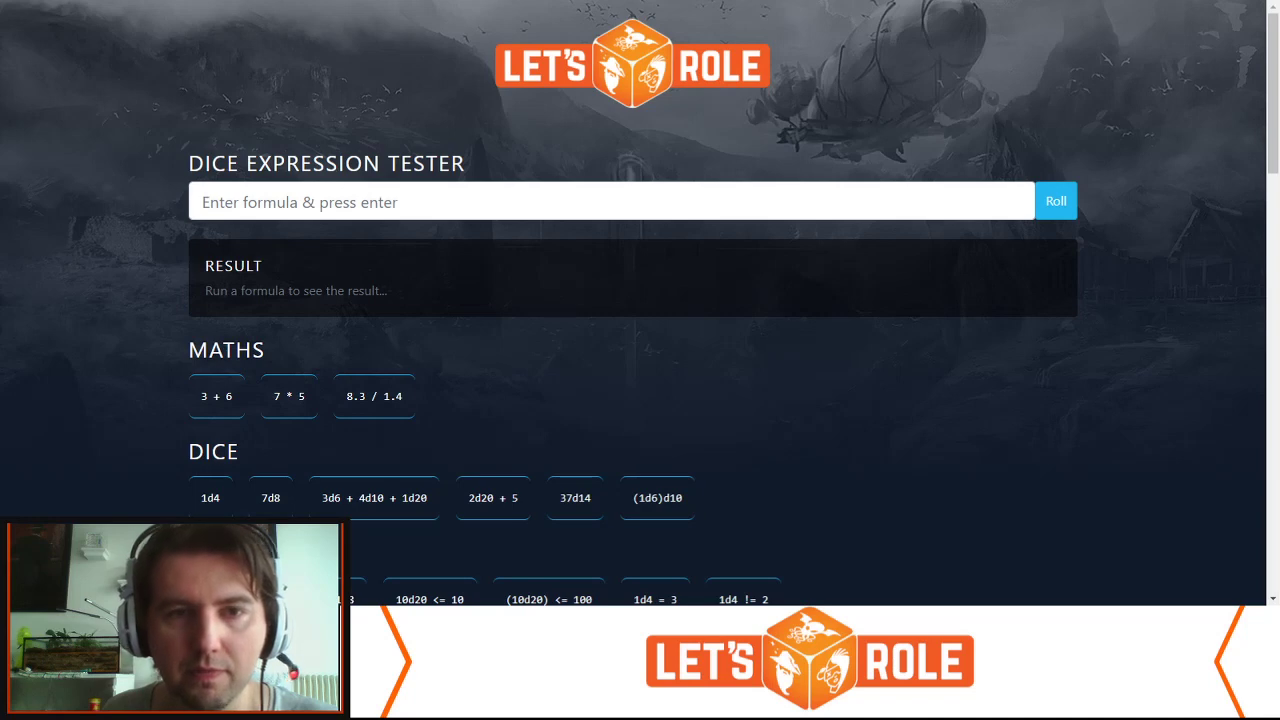
Step: Switch back to the Let's Role system editor and inspect the sheet's Tab widget and the Tabs table that feeds it
key("ctrl+Tab")
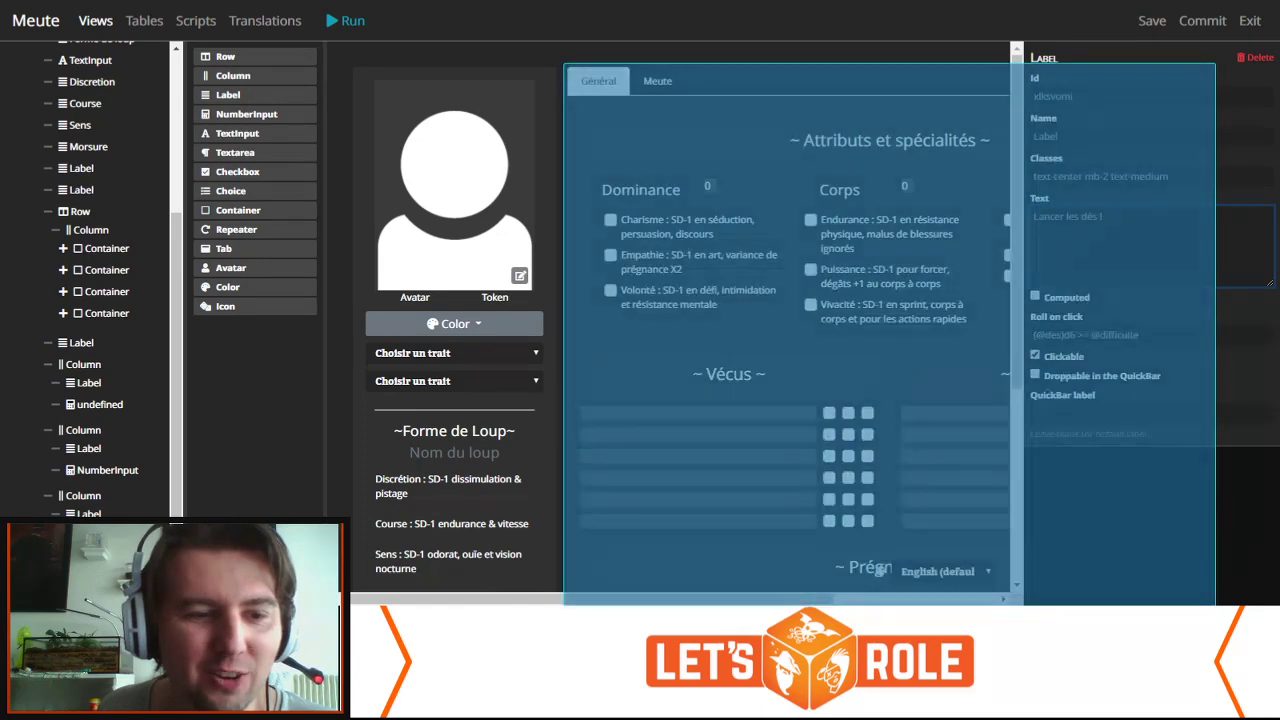
left_click(787, 328)
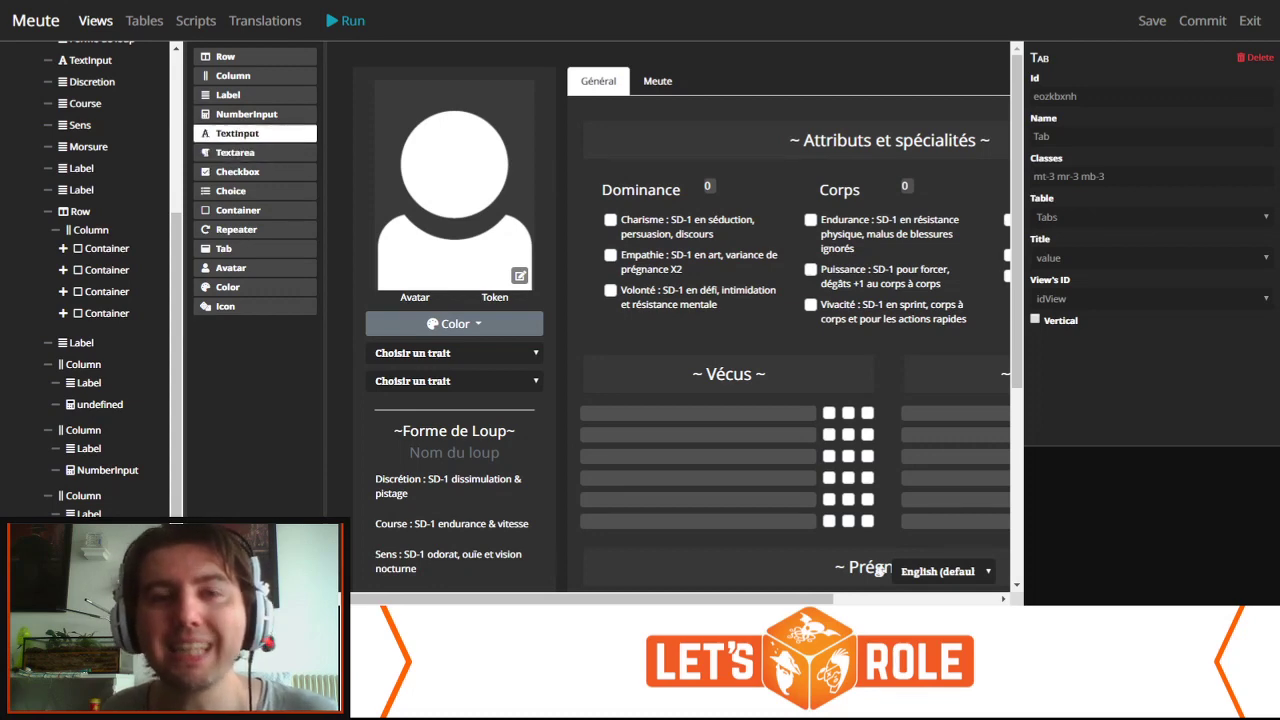
left_click(144, 20)
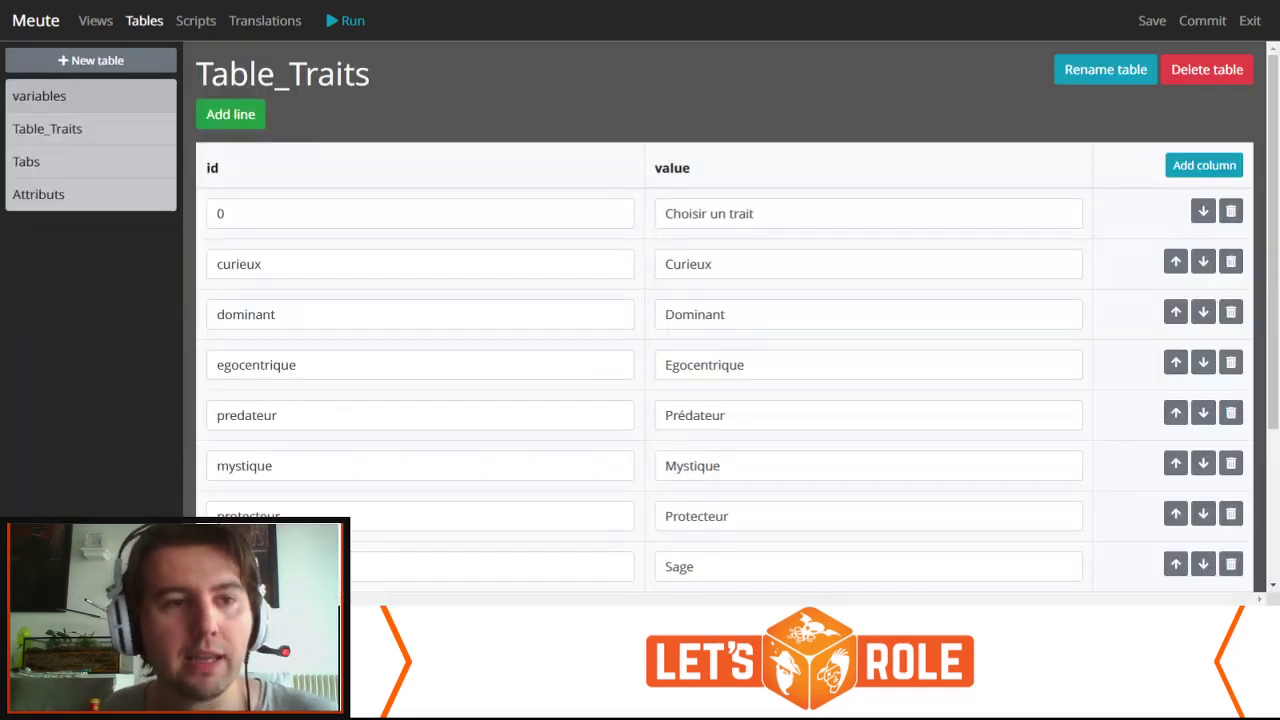
left_click(30, 161)
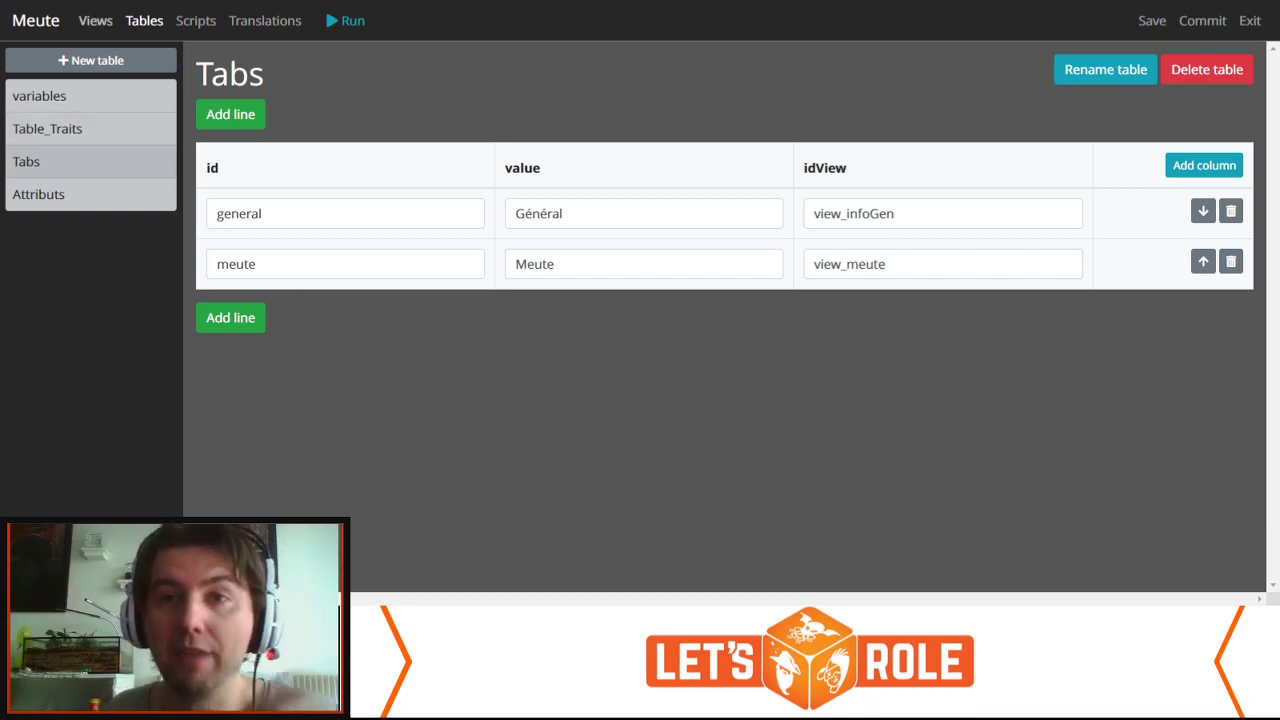
Step: Open the Infos générales view and expand its Attributs et spécialités heading row and the attributes row in the widget tree
left_click(96, 21)
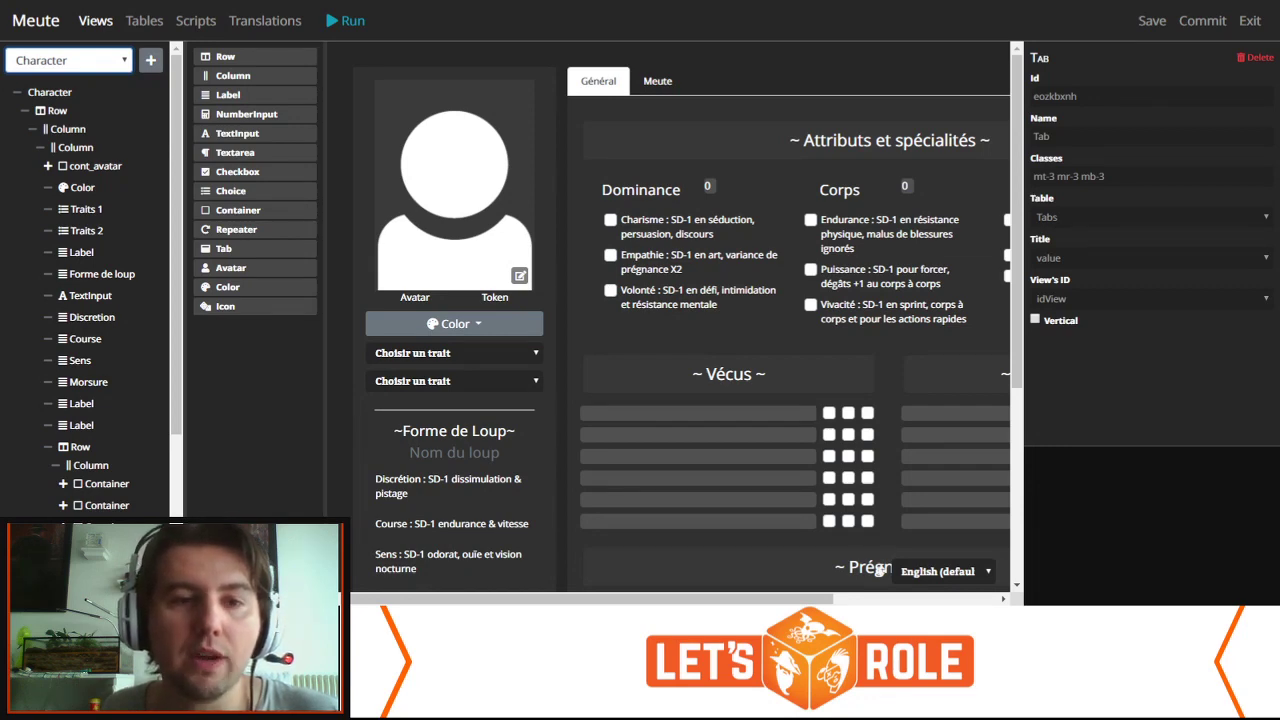
left_click(62, 93)
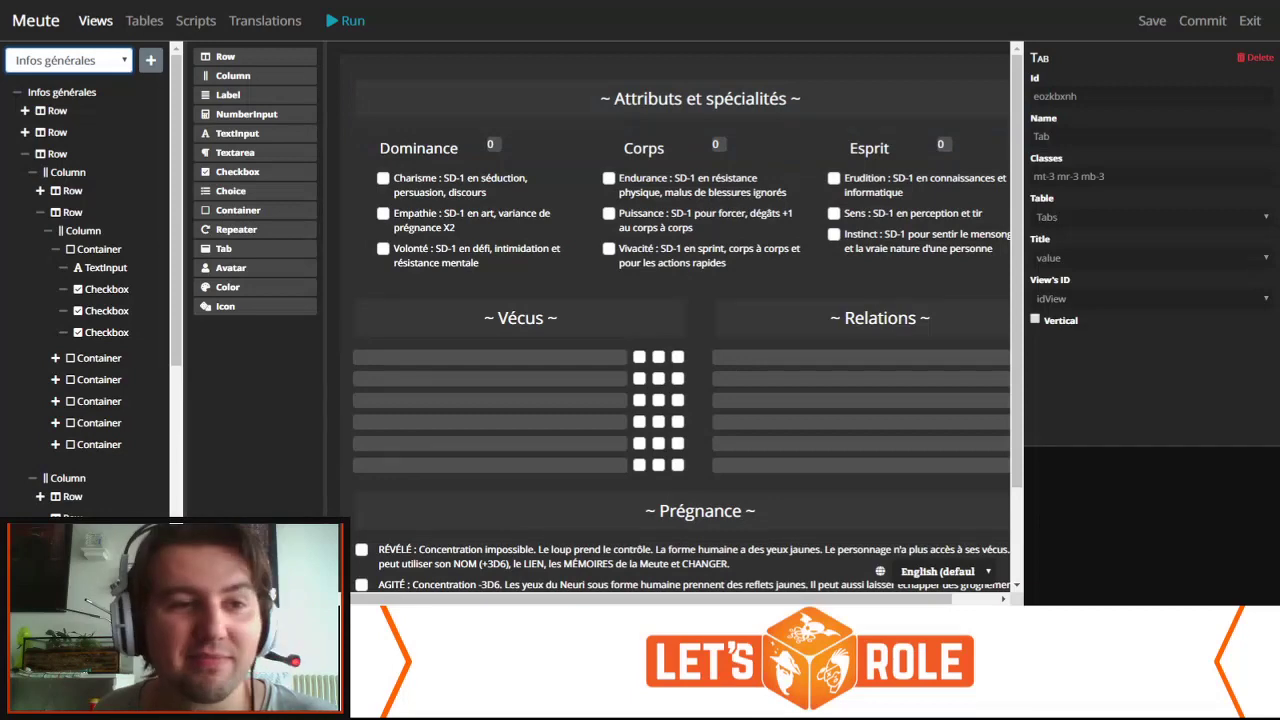
left_click(25, 110)
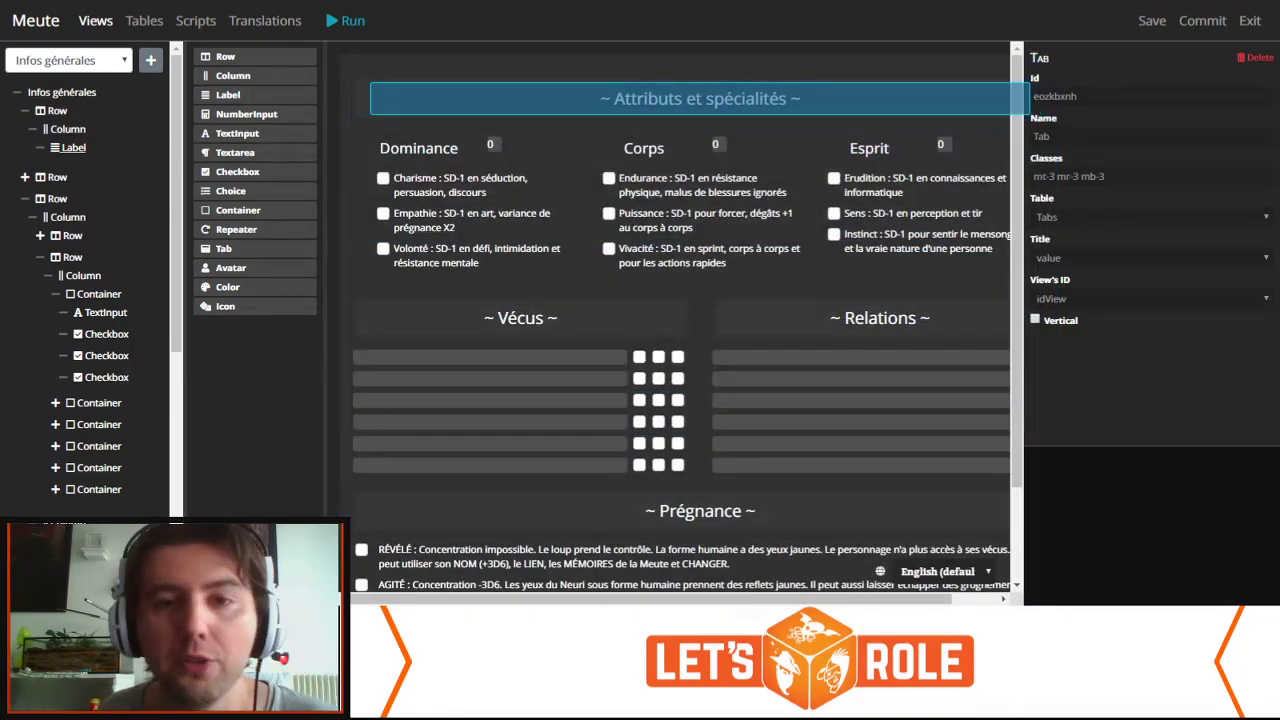
left_click(25, 177)
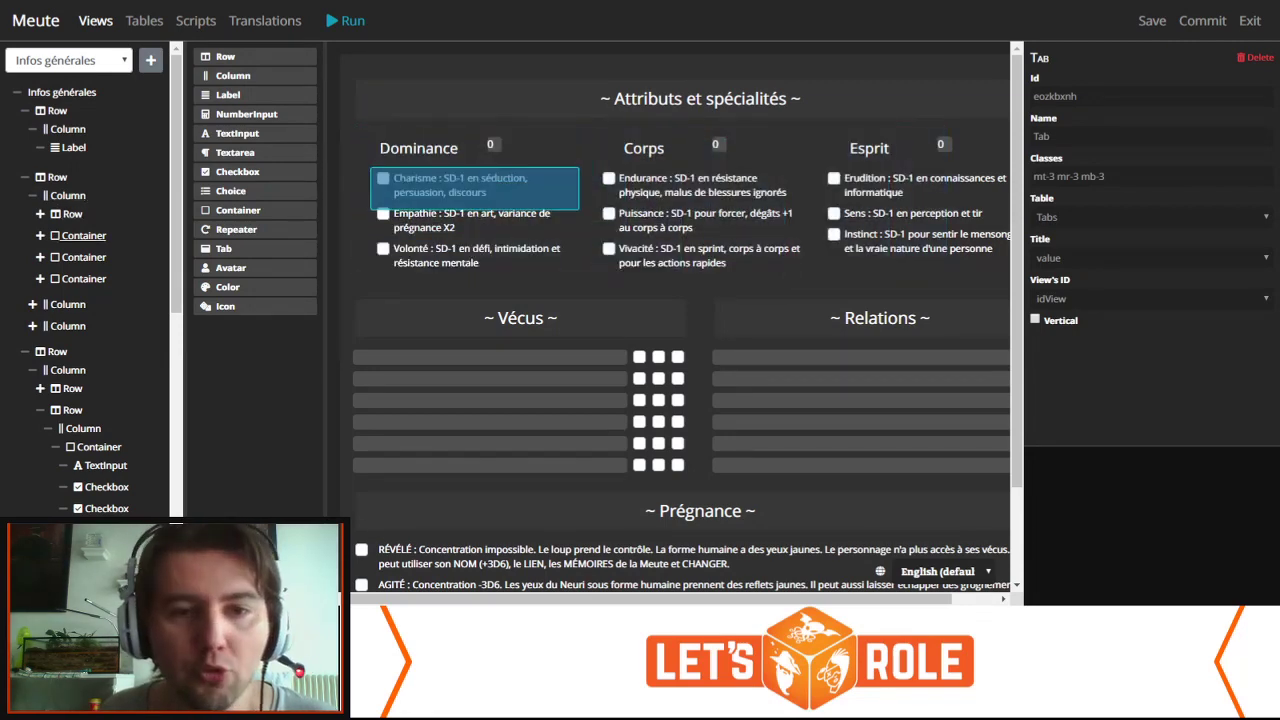
Step: Examine how the attribute columns, their checkbox containers and the Vécus, Relations and Prégnance sections are nested in the Infos générales view
left_click(40, 236)
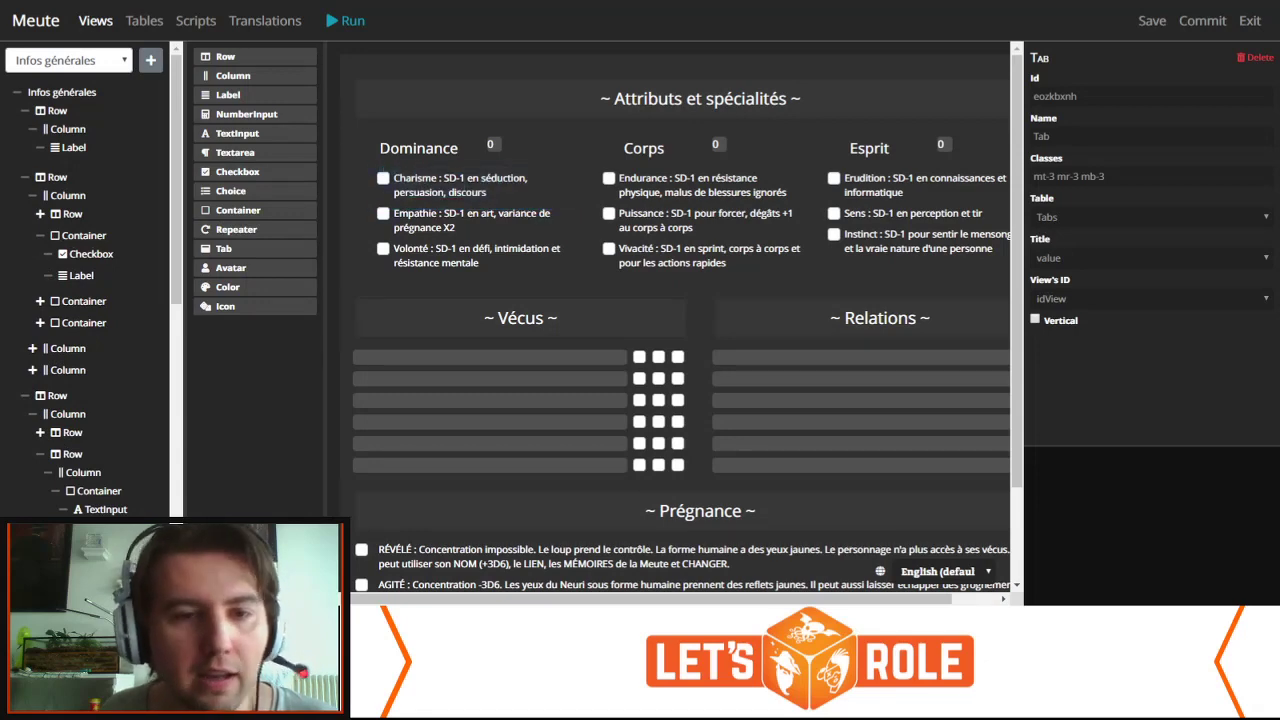
left_click(40, 235)
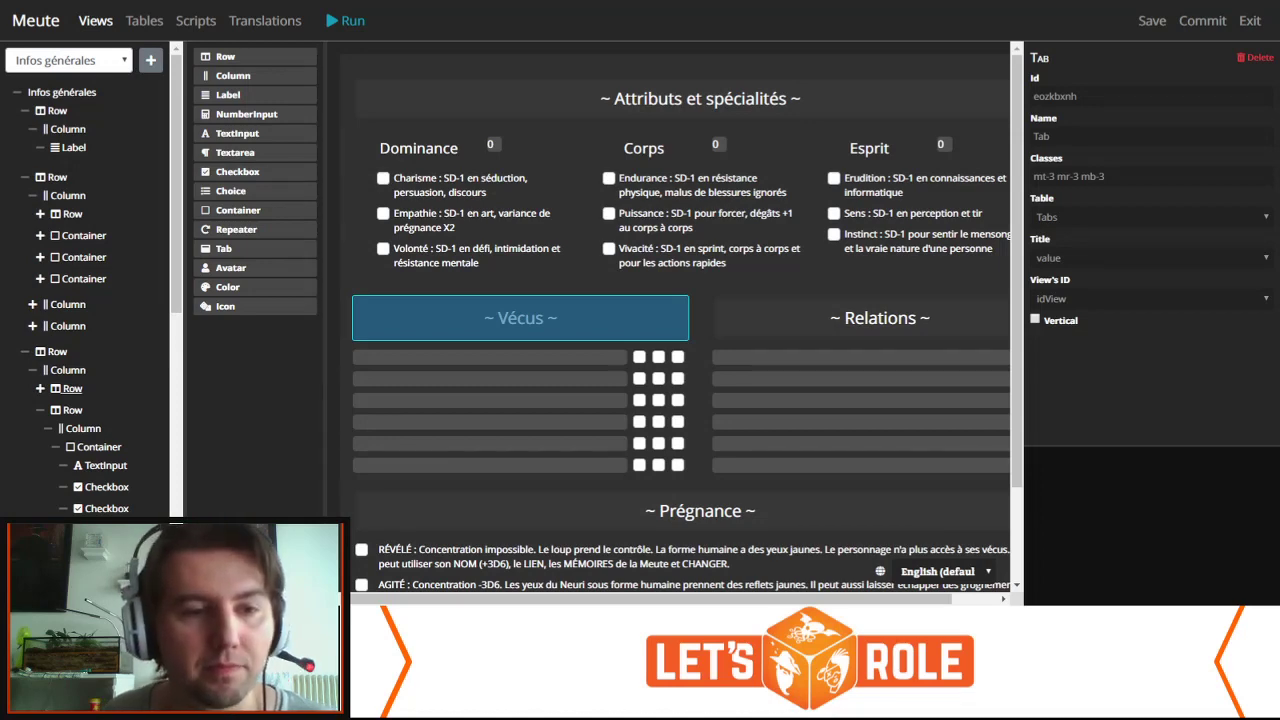
left_click(33, 305)
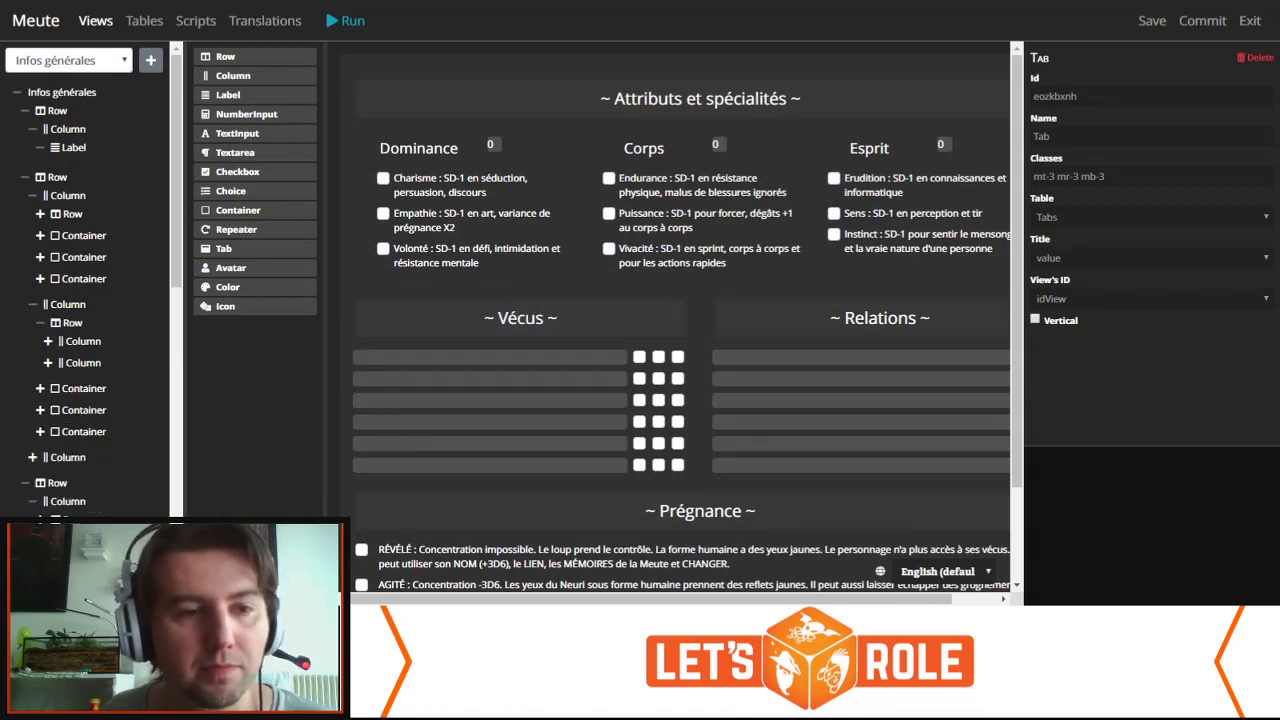
left_click(33, 304)
left_click(32, 326)
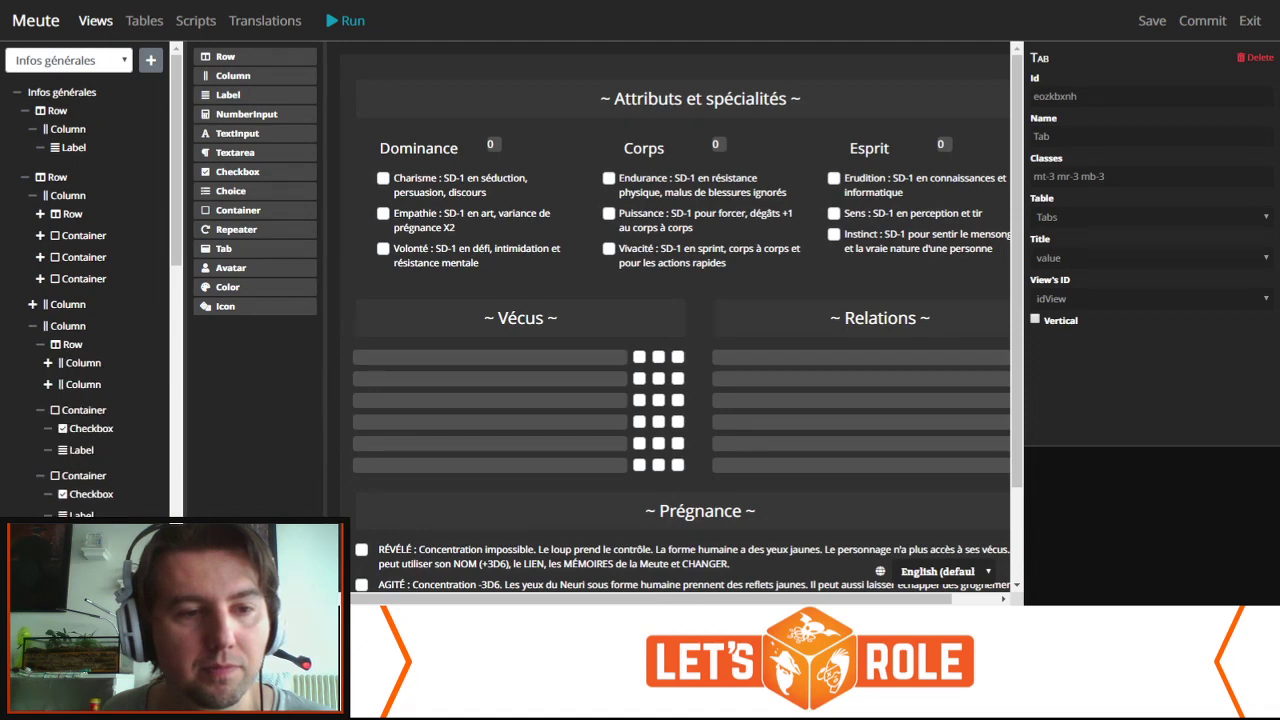
left_click(47, 363)
scroll(90, 300, "down", 5)
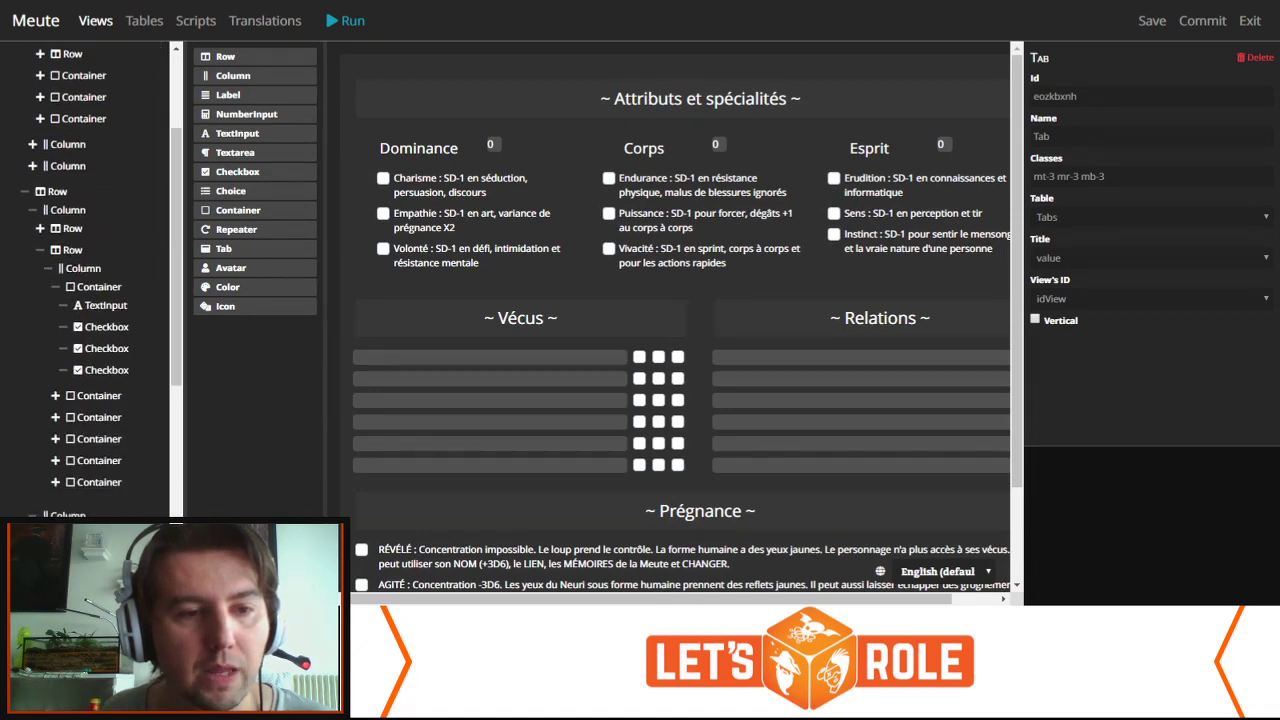
scroll(100, 268, "down", 5)
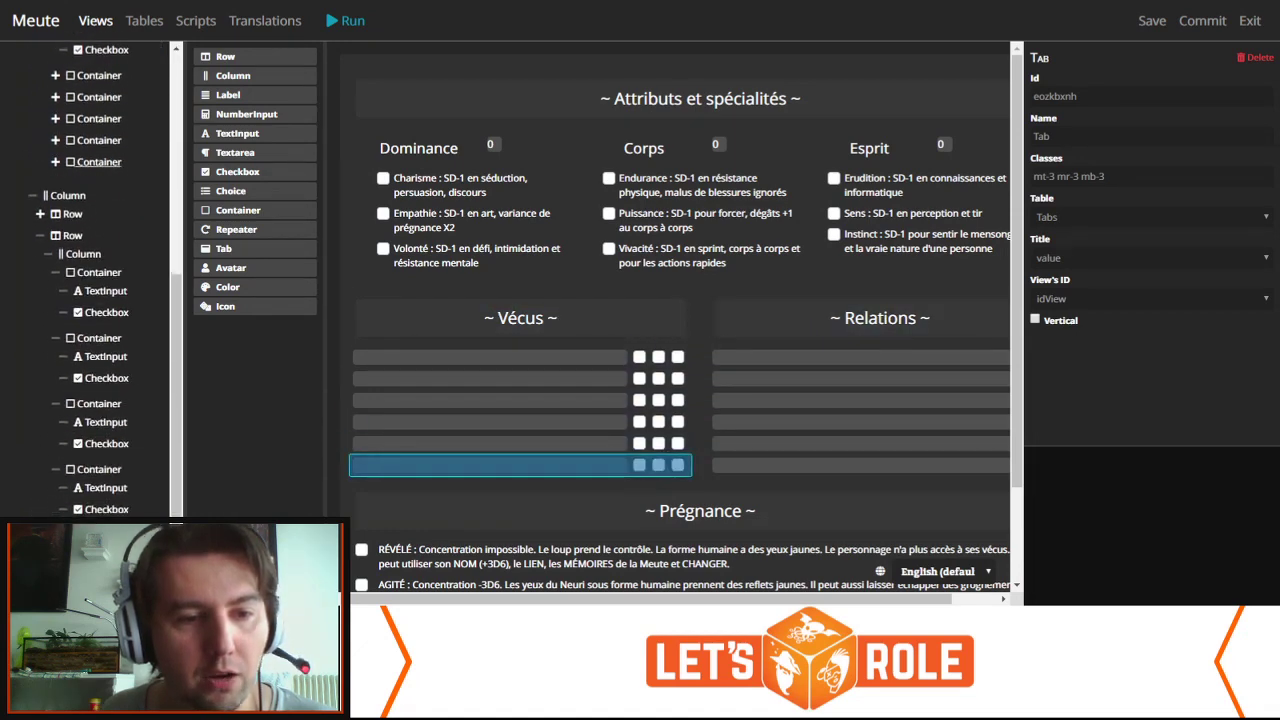
scroll(680, 320, "down", 3)
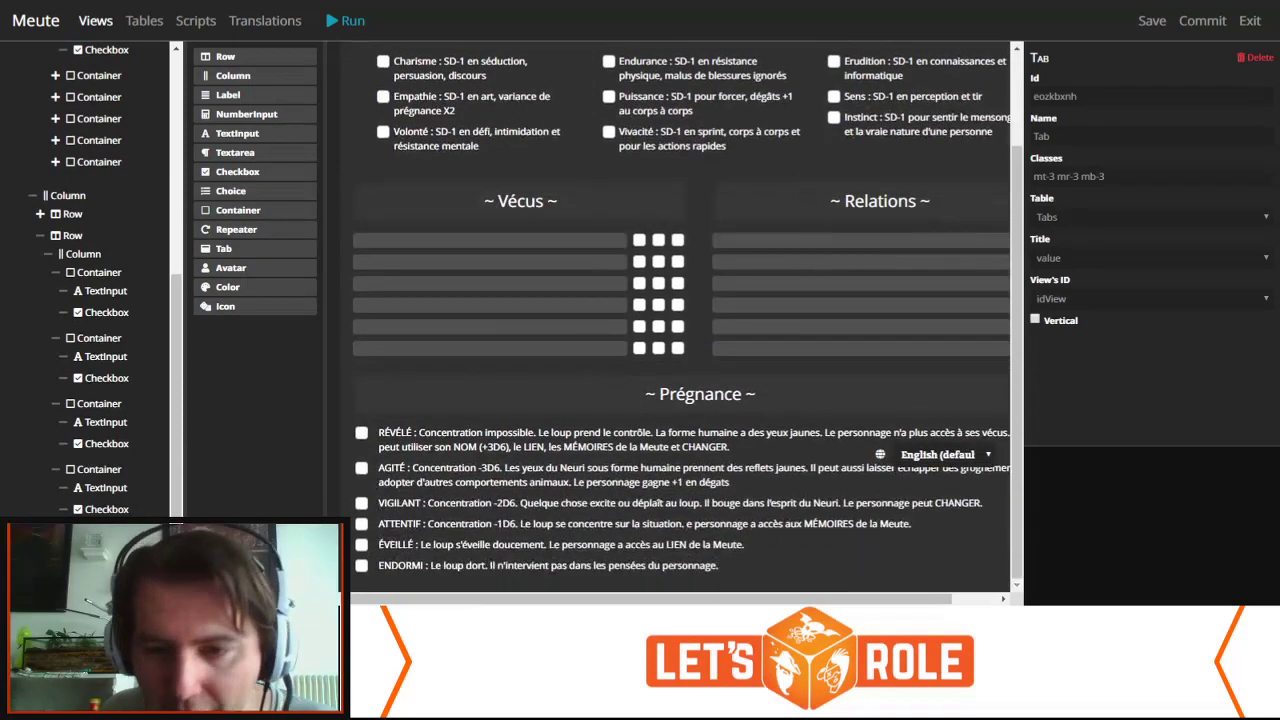
scroll(680, 320, "up", 3)
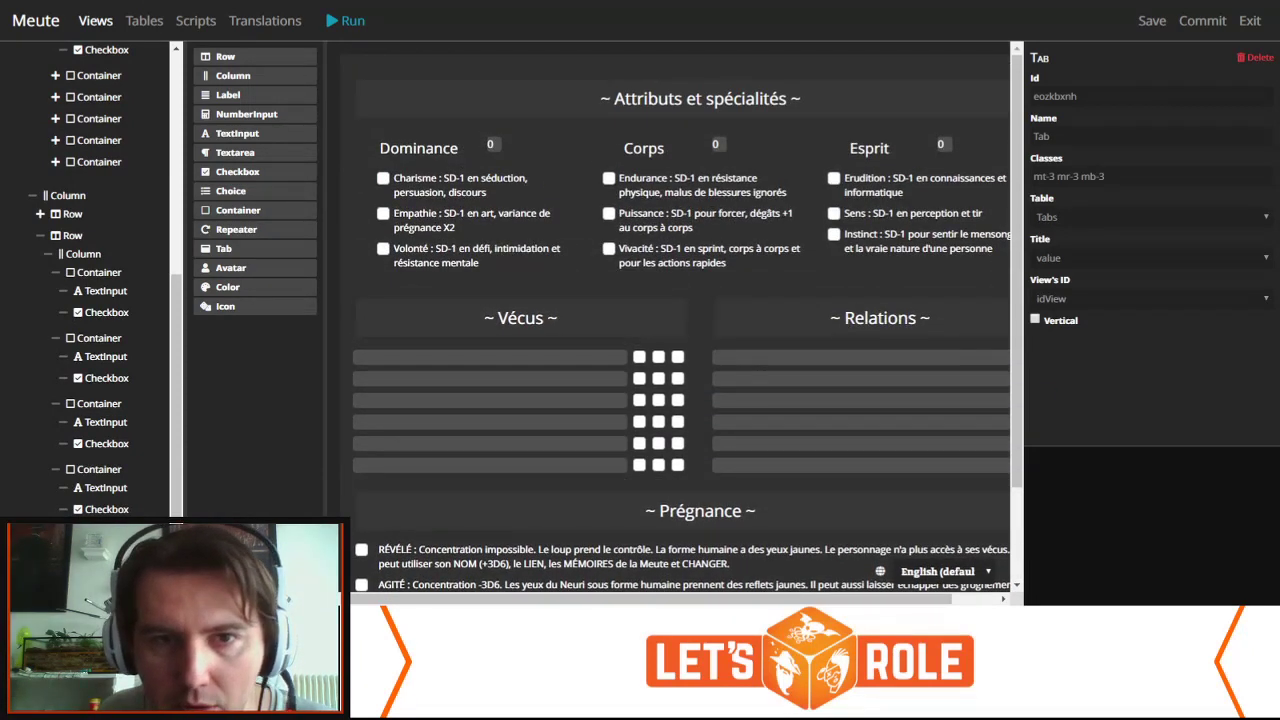
scroll(90, 280, "down", 5)
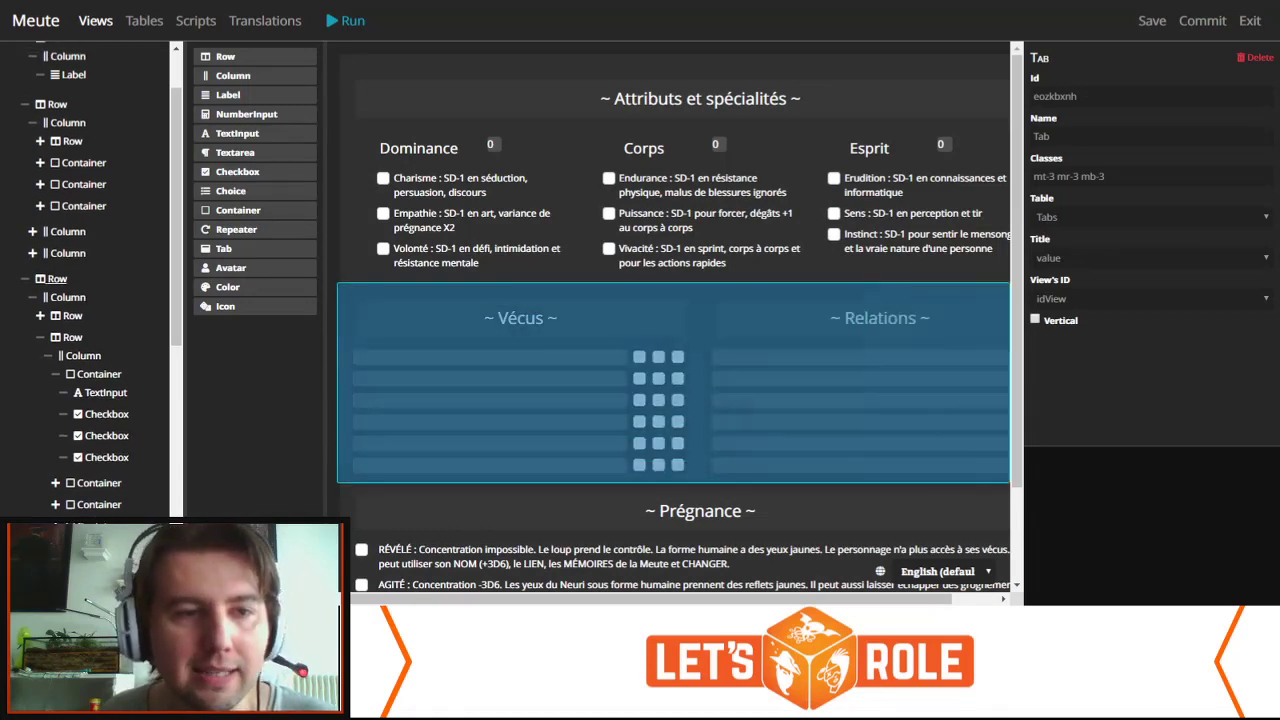
Step: Expand the first attribute column's row and inspect the properties of the dominance number input
scroll(95, 350, "up", 2)
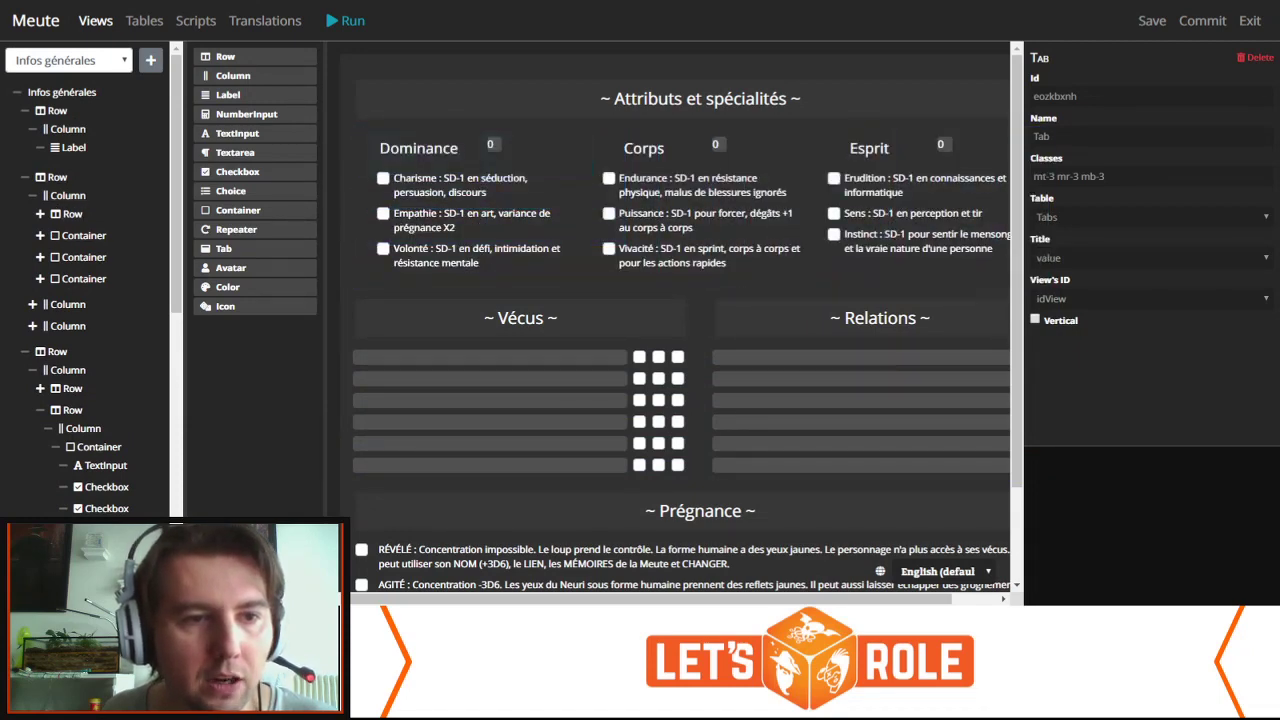
left_click(40, 214)
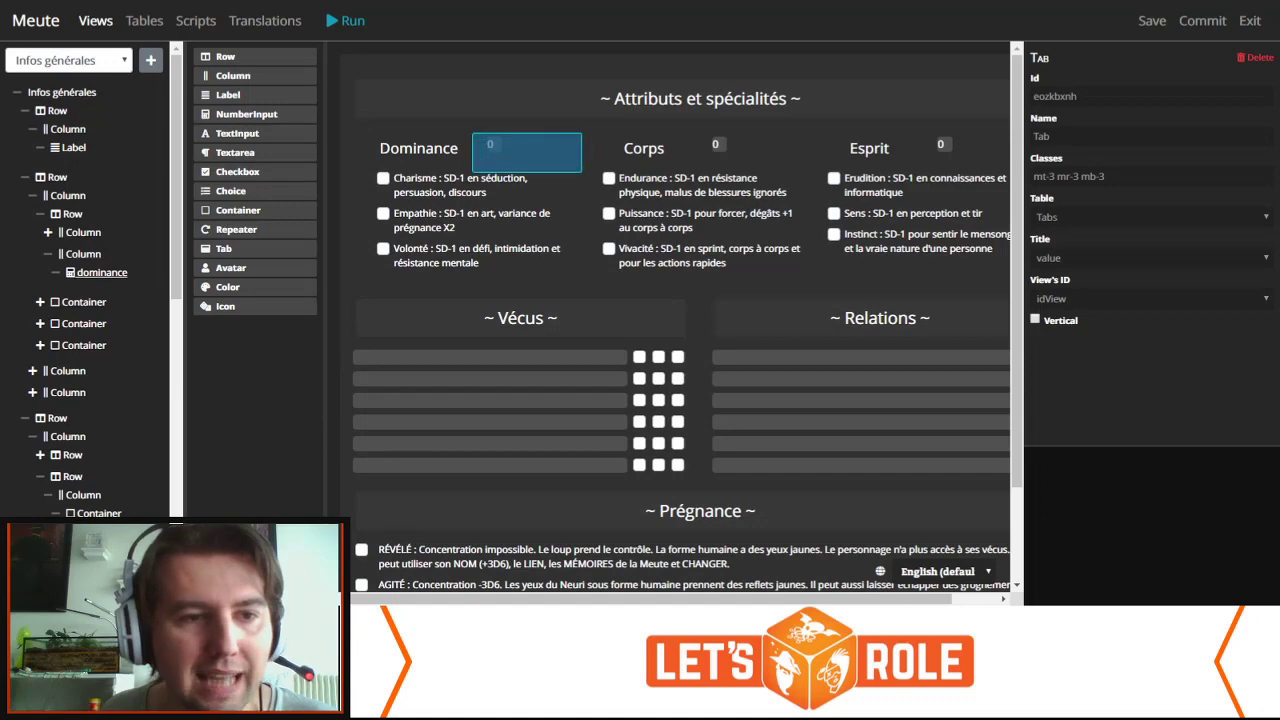
left_click(101, 272)
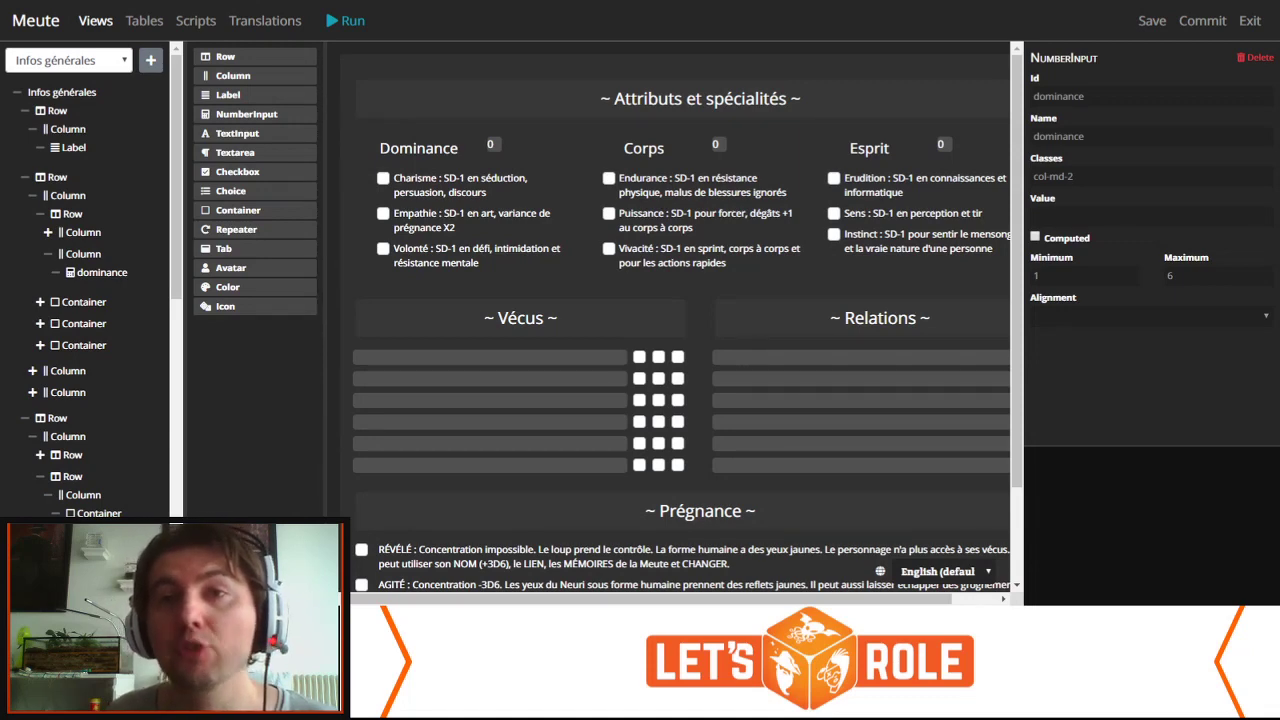
Step: Try the class col-md-8 on the dominance number input and set it back to col-md-2
left_click(1073, 176)
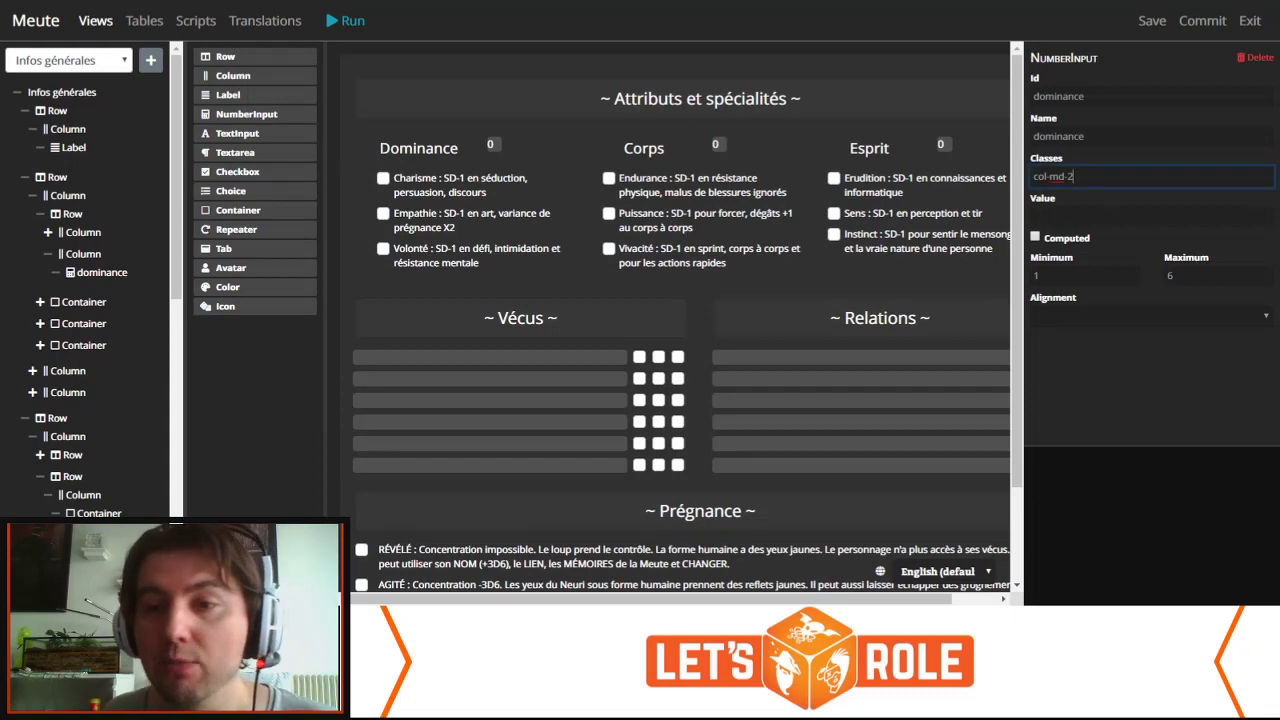
key("BackSpace")
type("8")
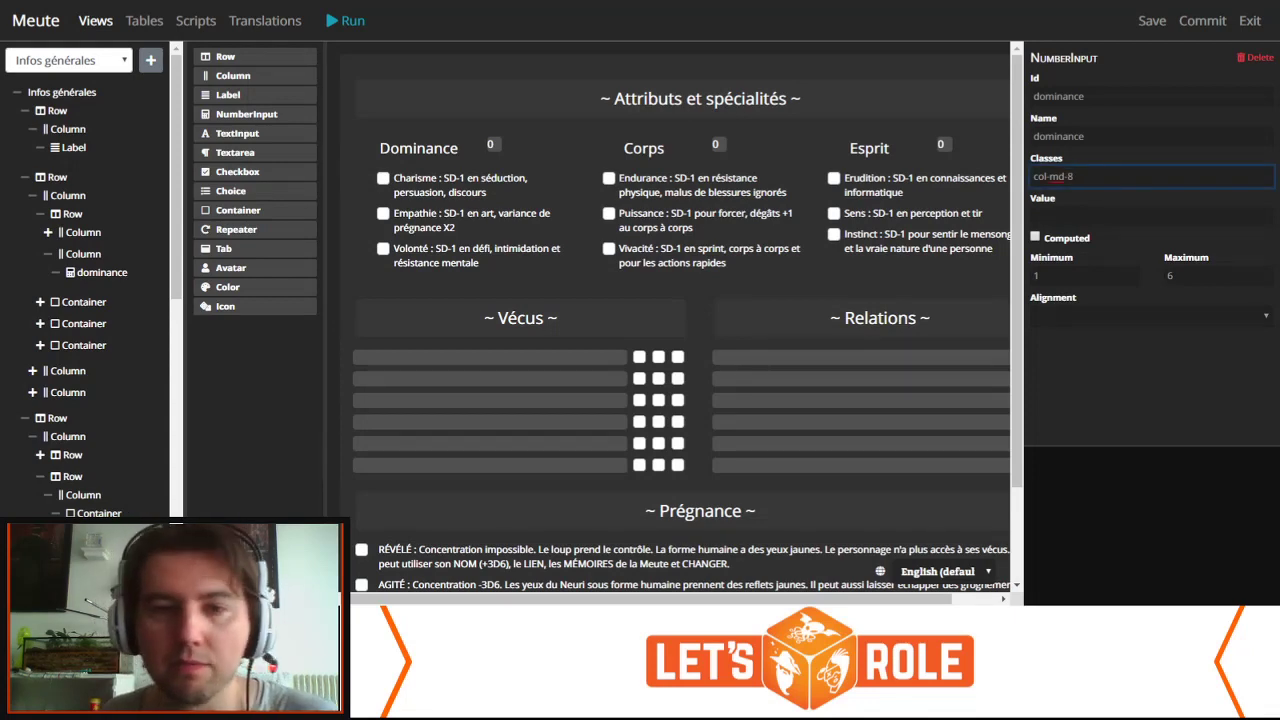
key("Return")
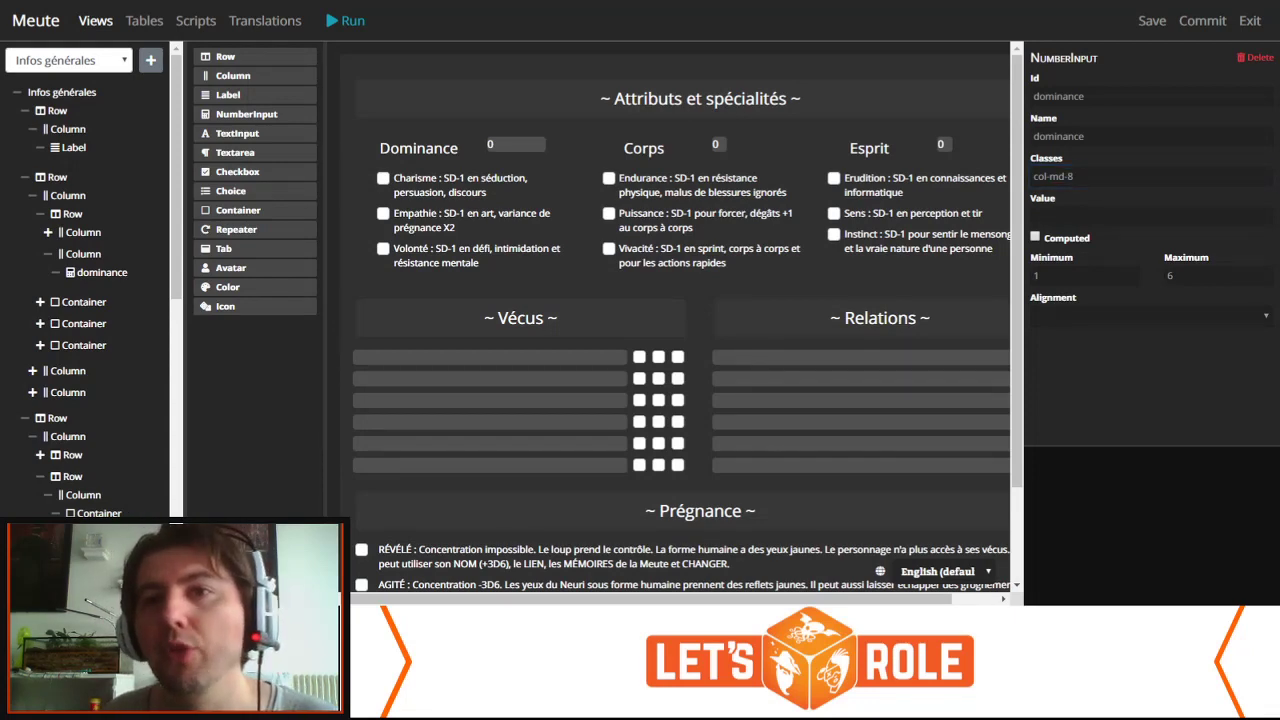
left_click(1073, 176)
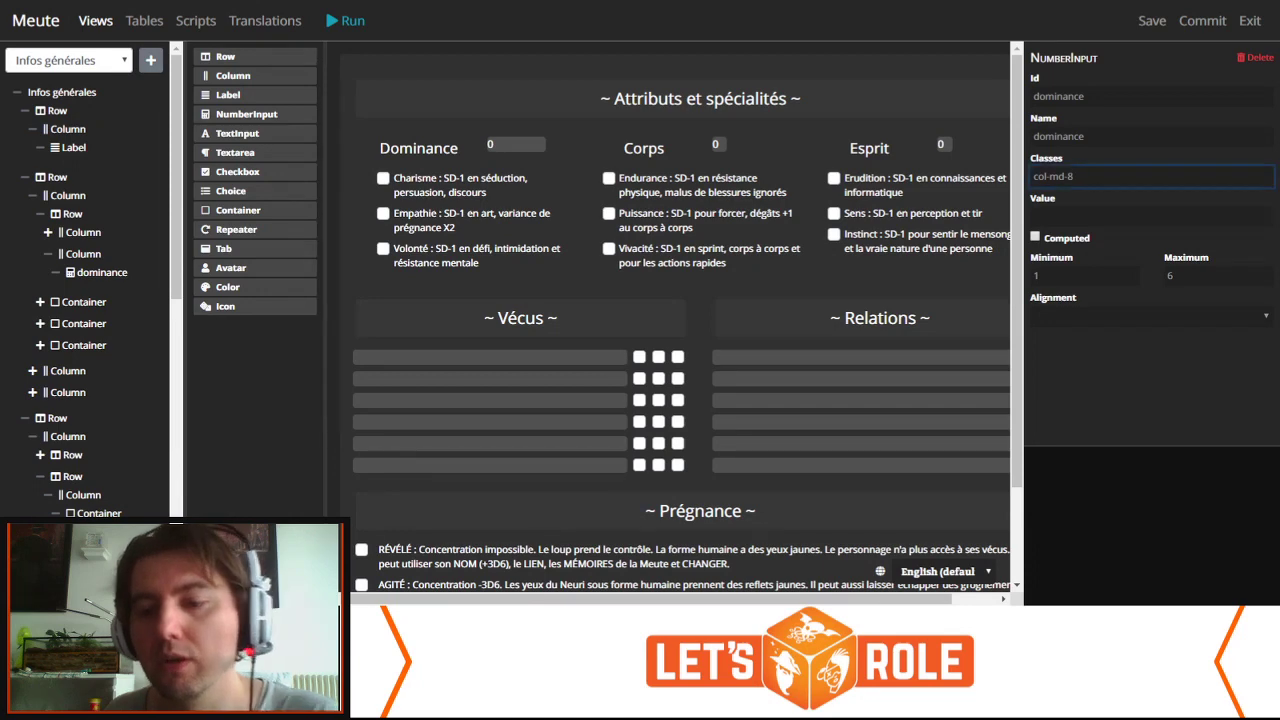
key("BackSpace")
type("2")
key("Return")
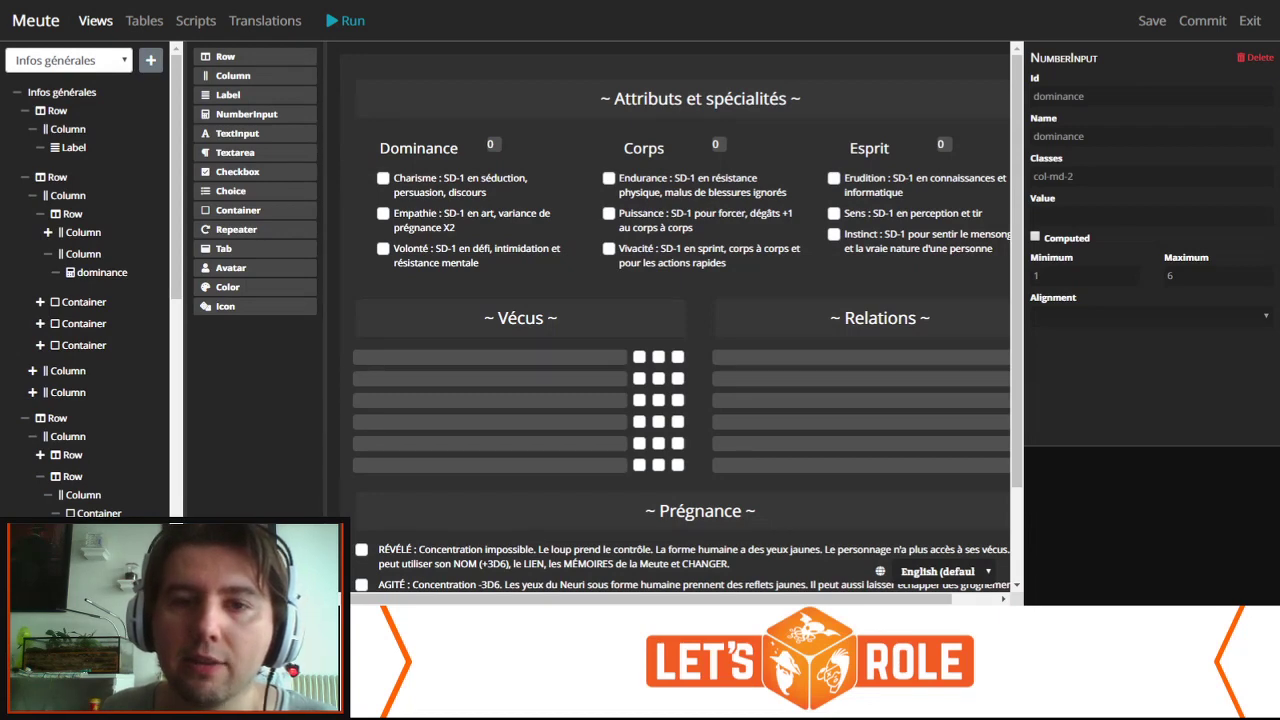
Step: Add the text-center class to the dominance number input, keeping col-md-2
left_click(1074, 176)
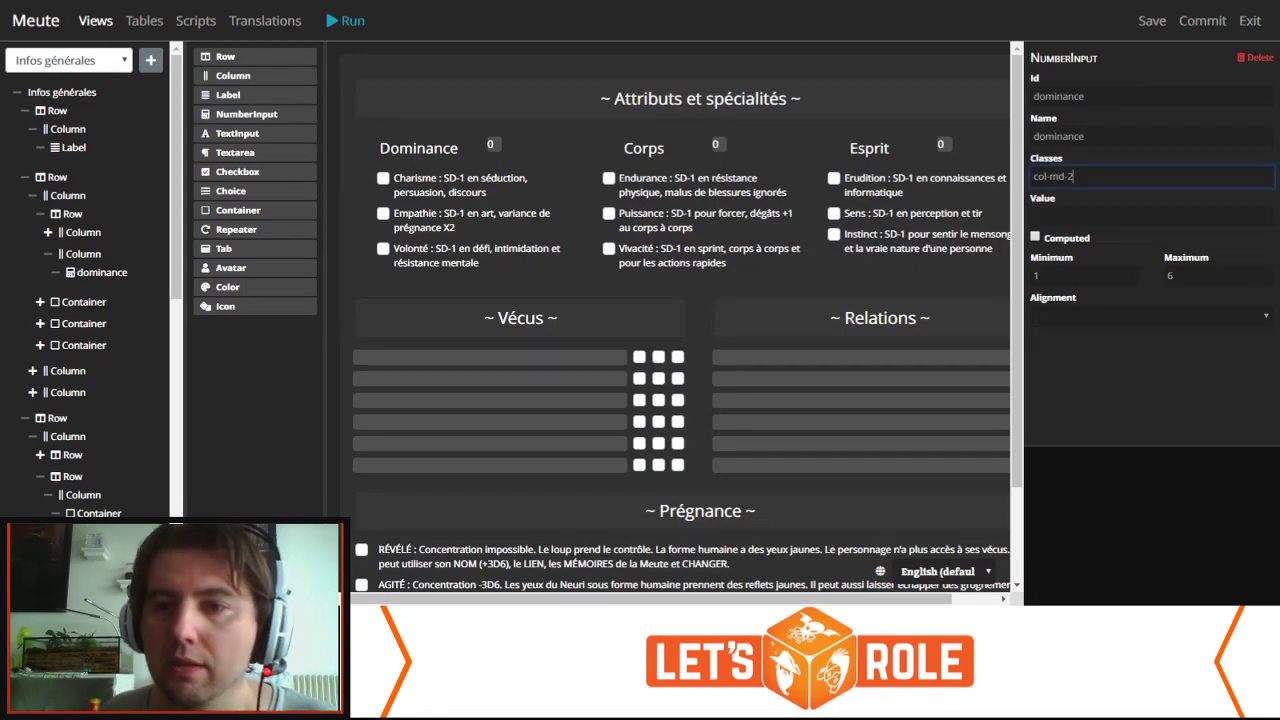
type("te")
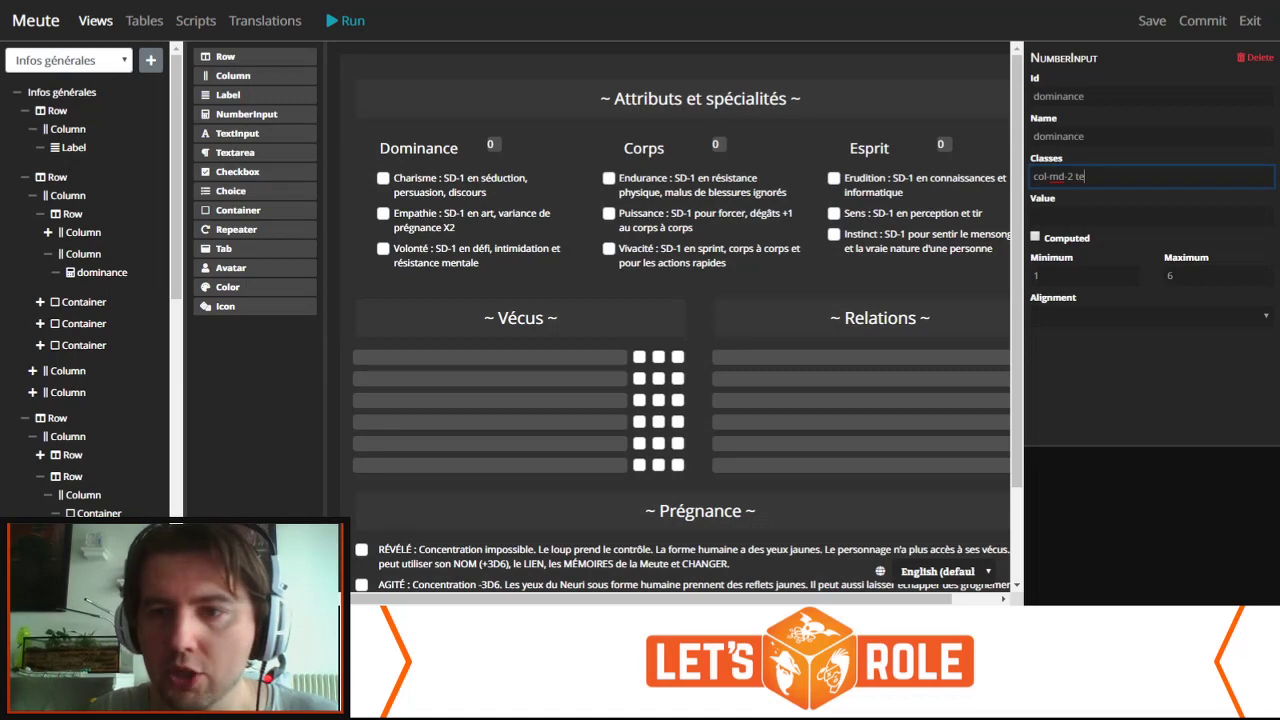
type("xt-center")
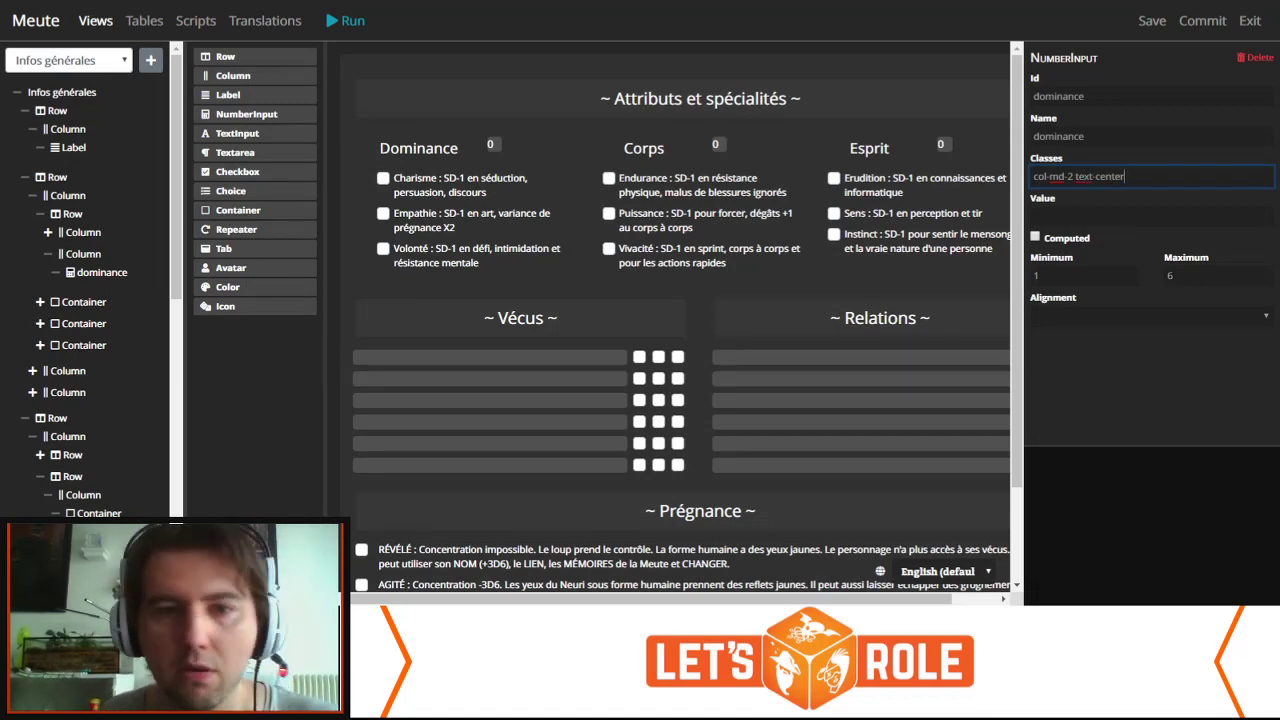
key("Return")
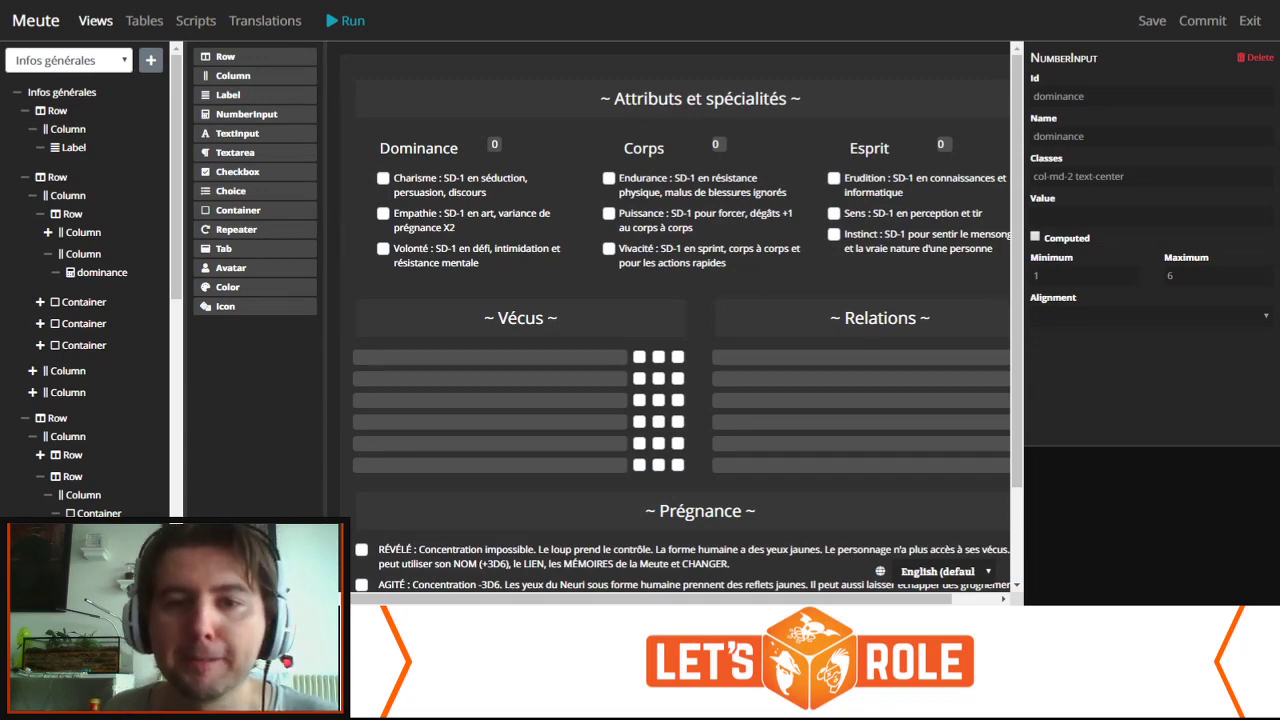
Step: Add the text-center class to the corps number input, keeping col-md-2
left_click(716, 144)
left_click(1108, 176)
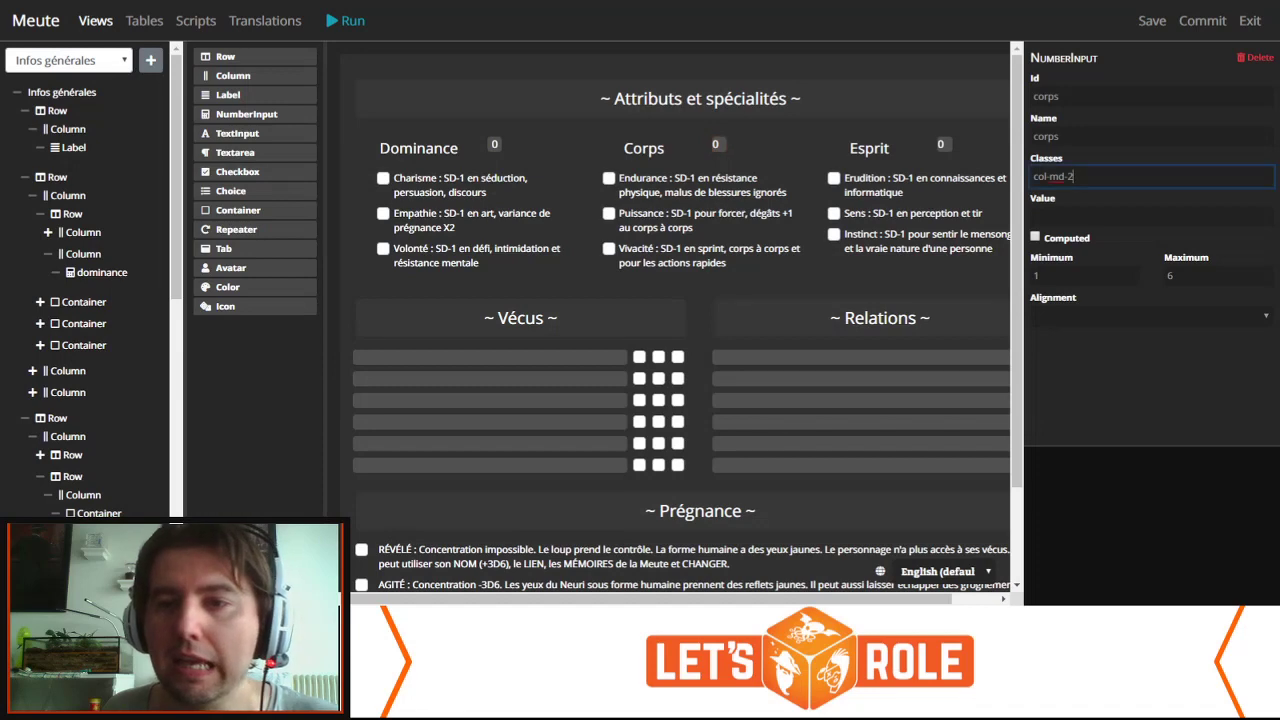
type("test-")
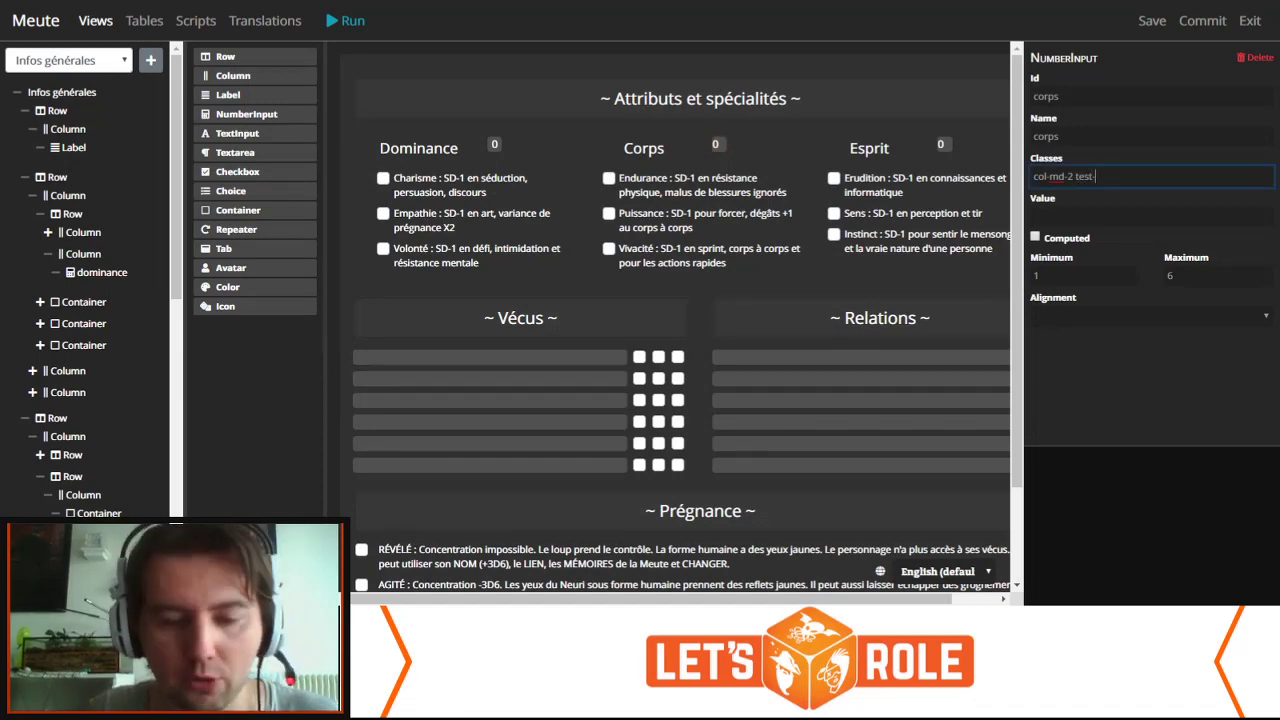
type("center")
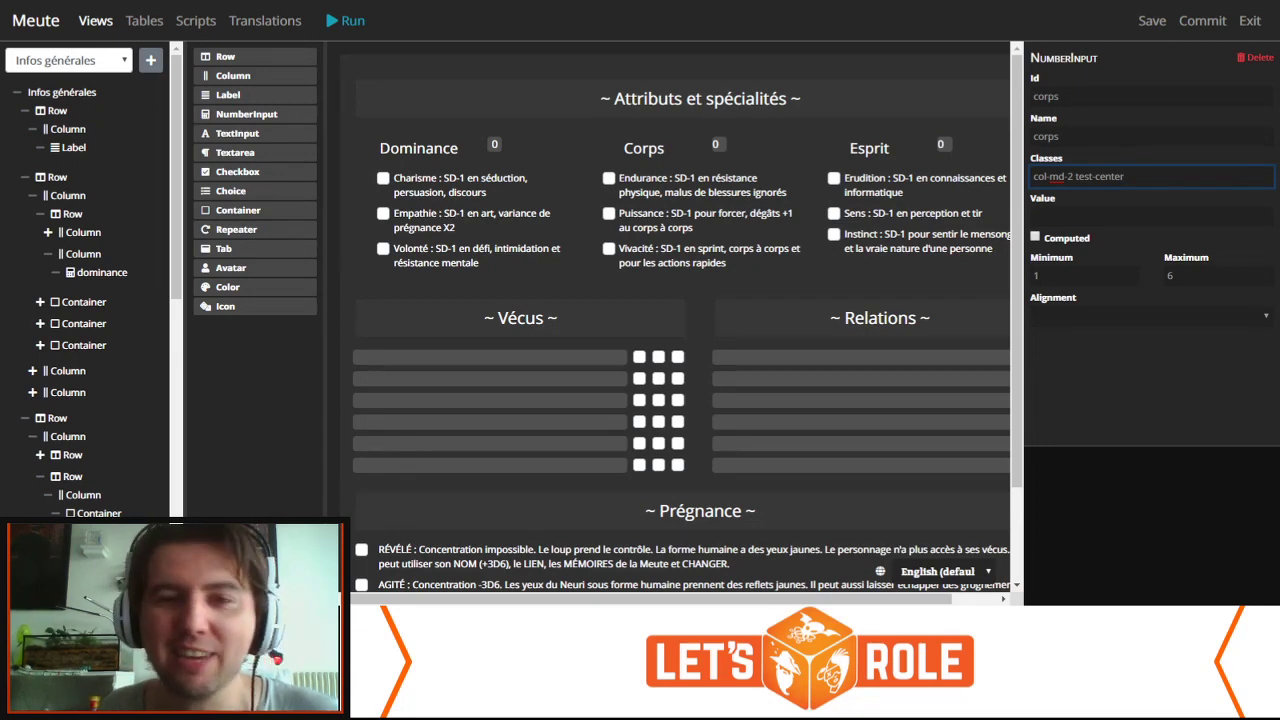
key("Return")
left_click(1125, 176)
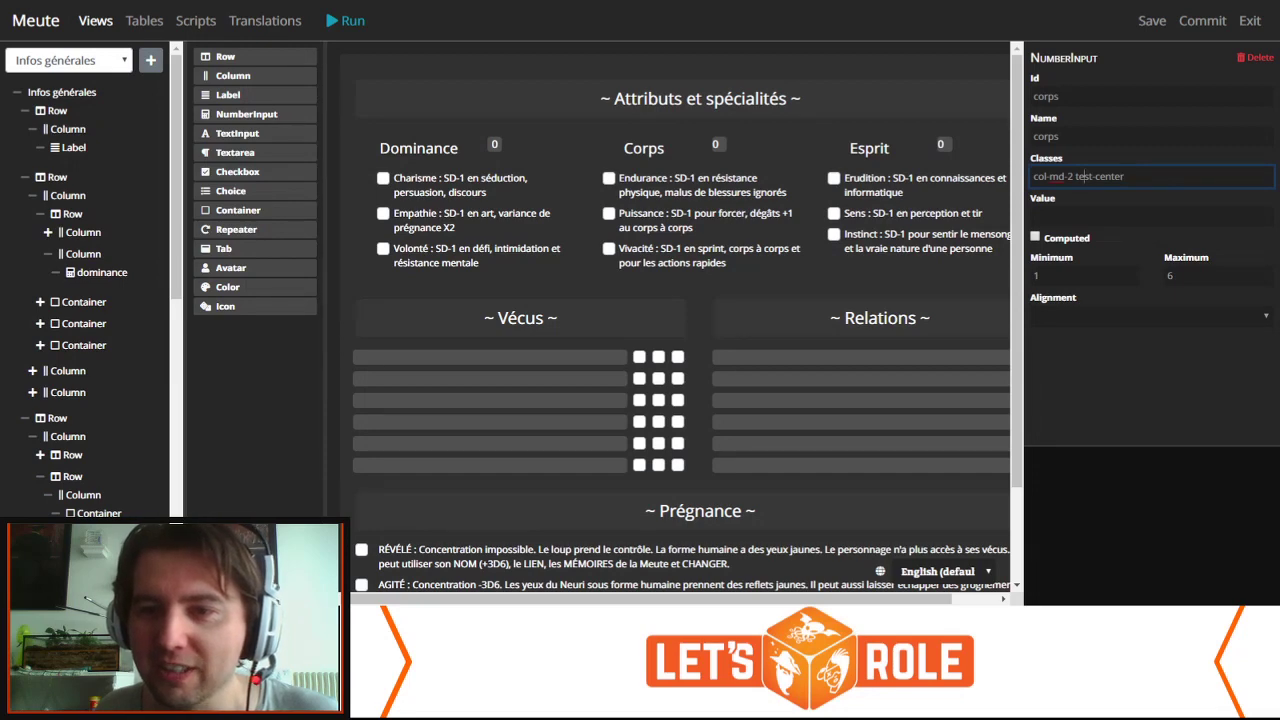
key("BackSpace")
type("x")
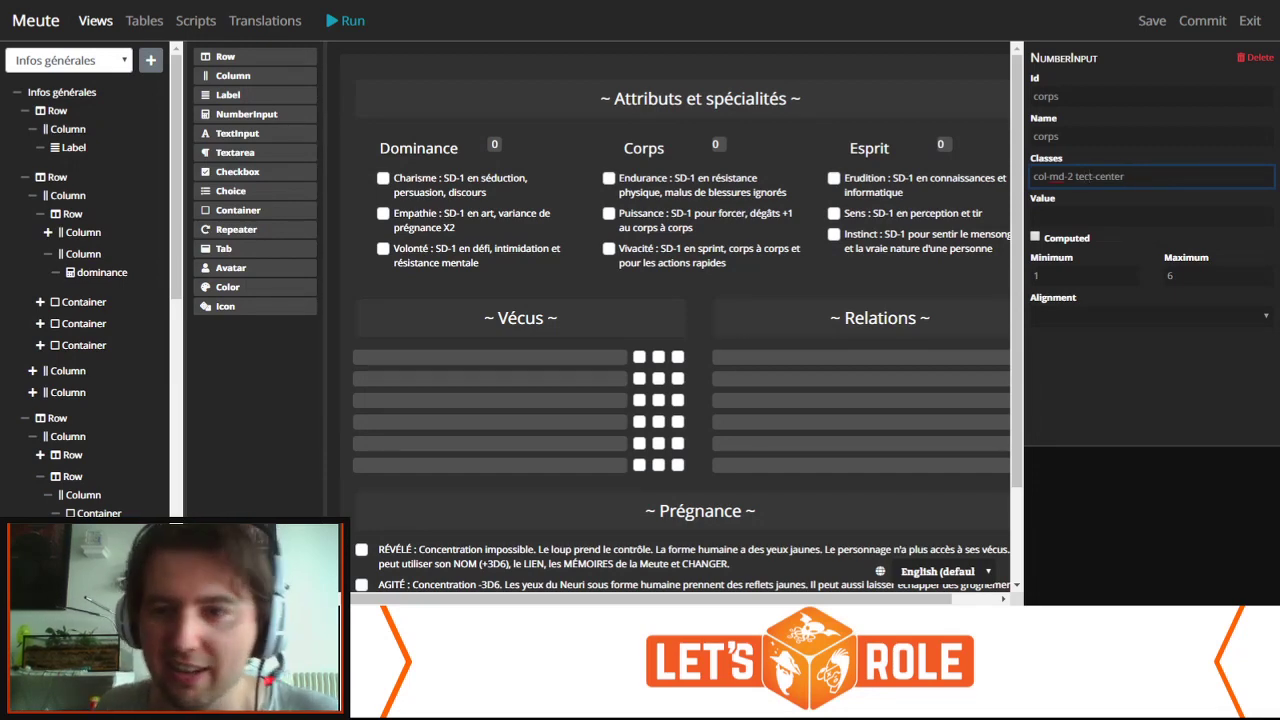
key("BackSpace")
type("x")
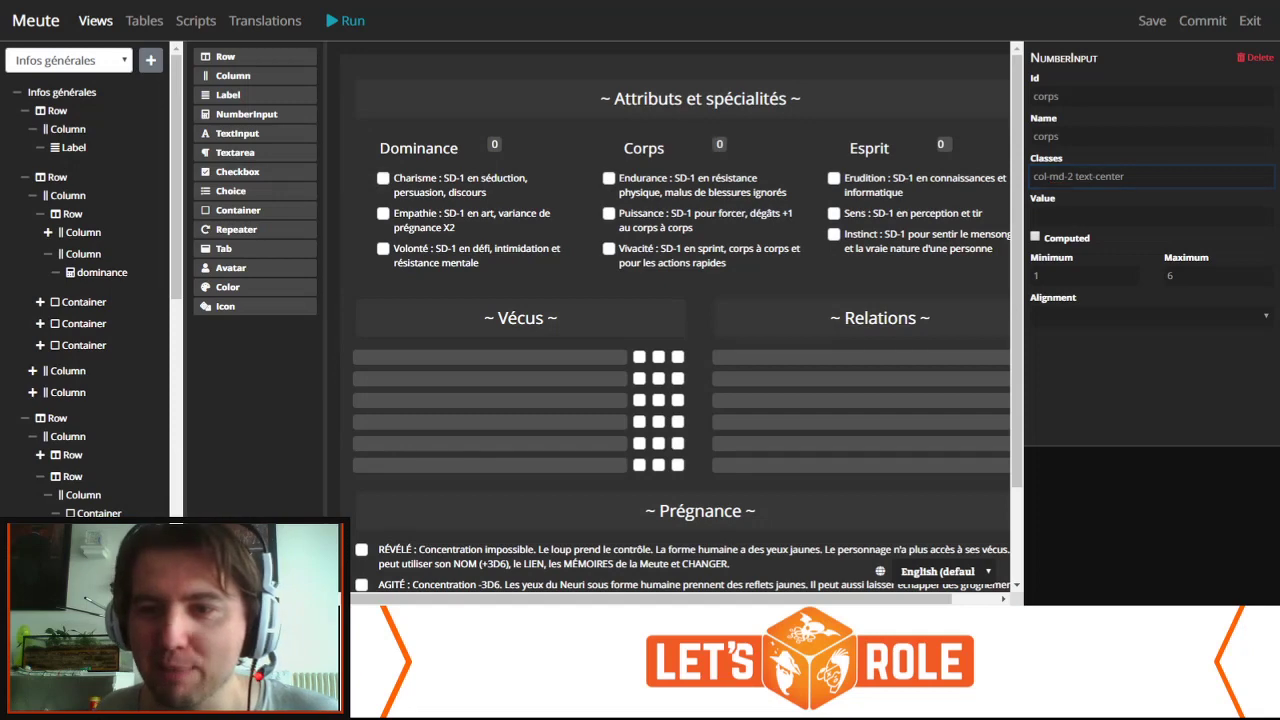
Step: Add the text-center class to the esprit number input, keeping col-md-2
left_click(940, 144)
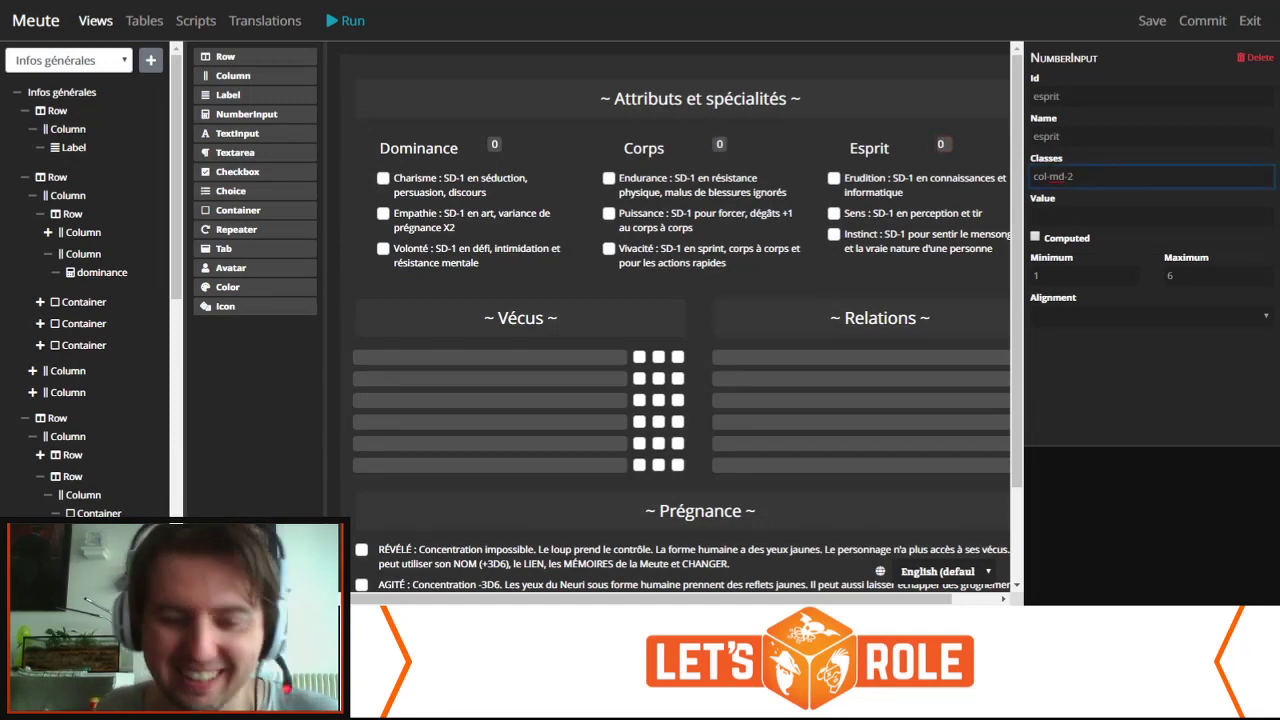
type("test")
key("BackSpace")
key("BackSpace")
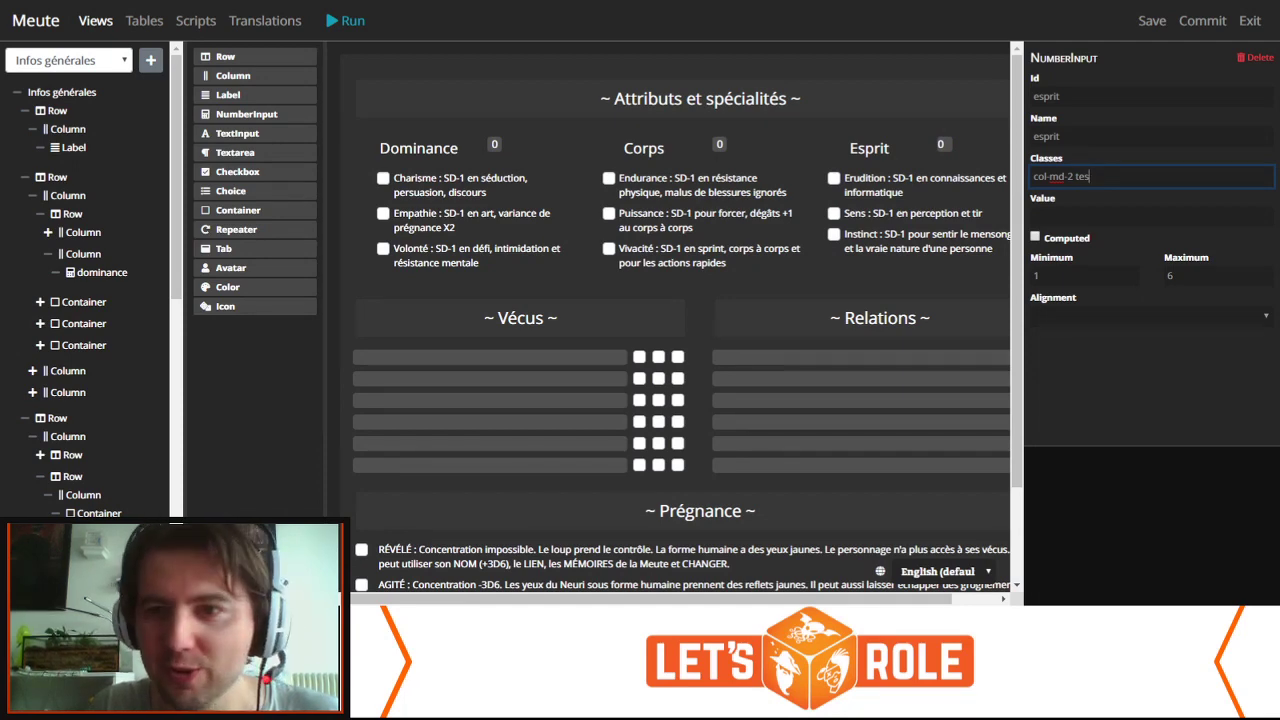
type("xt-center")
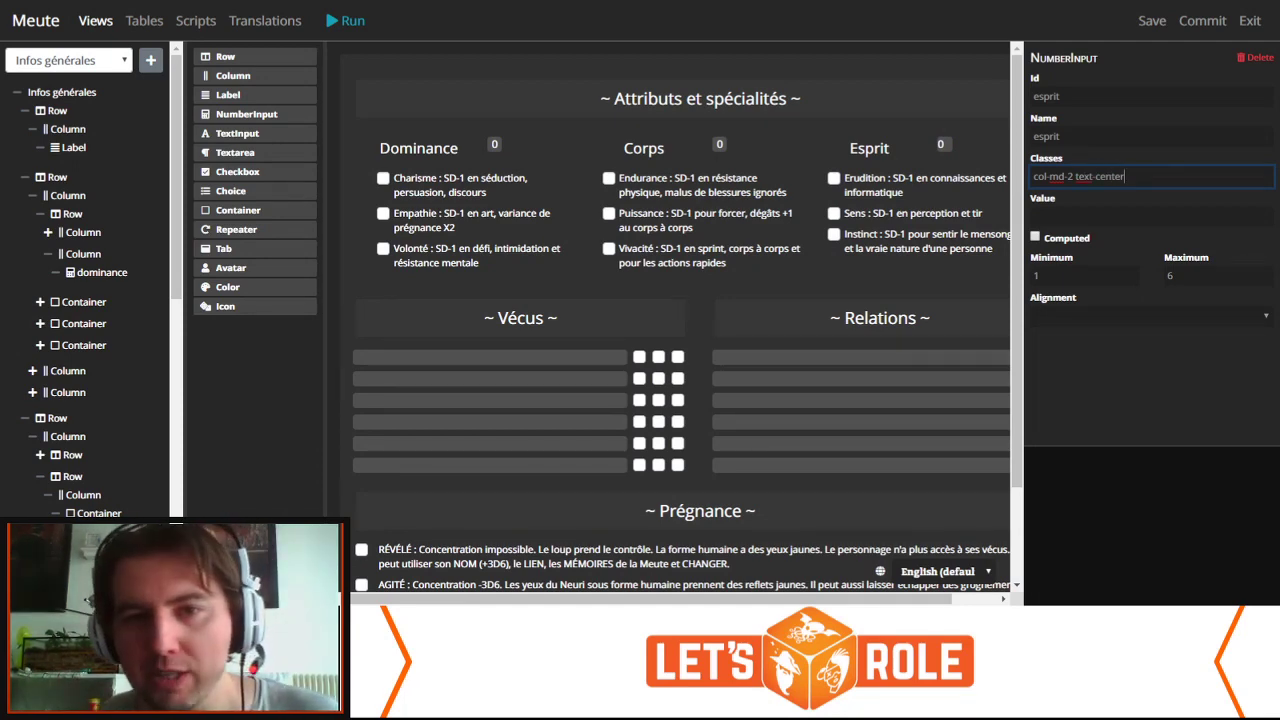
key("Return")
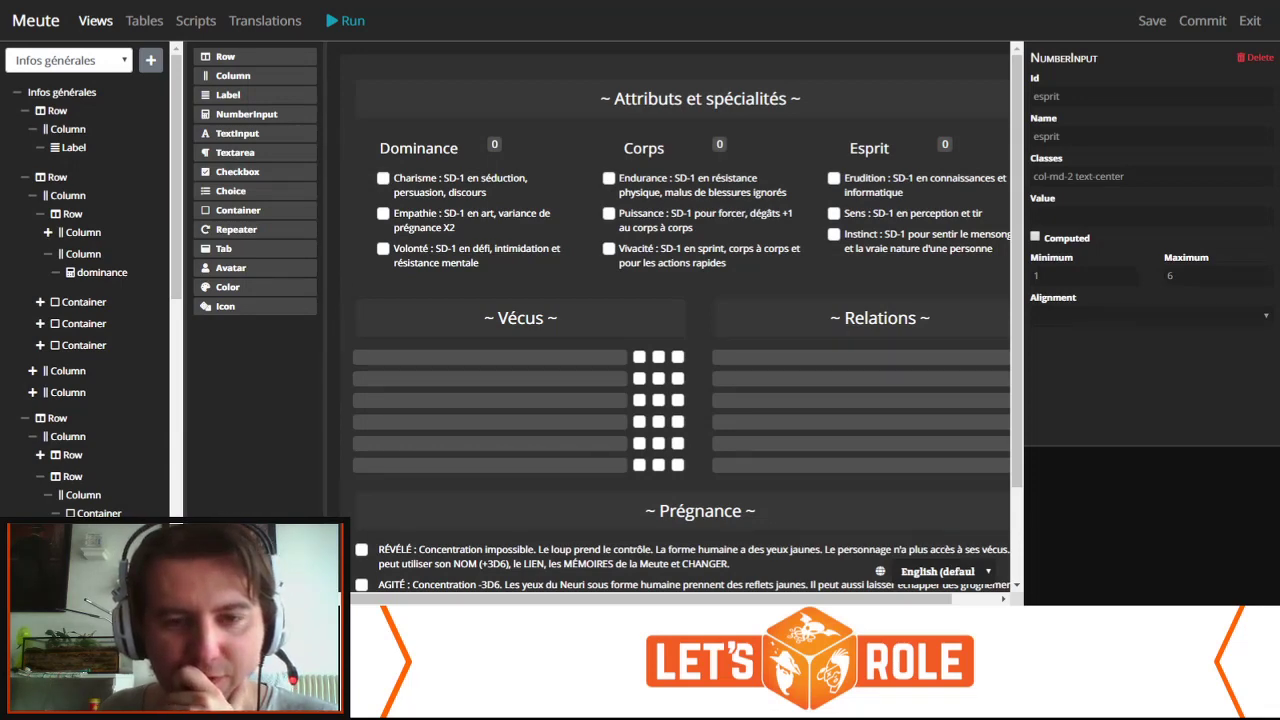
Step: Review the Infos générales layout and its widget tree, and look at the custom scripts editor
scroll(686, 320, "down", 1)
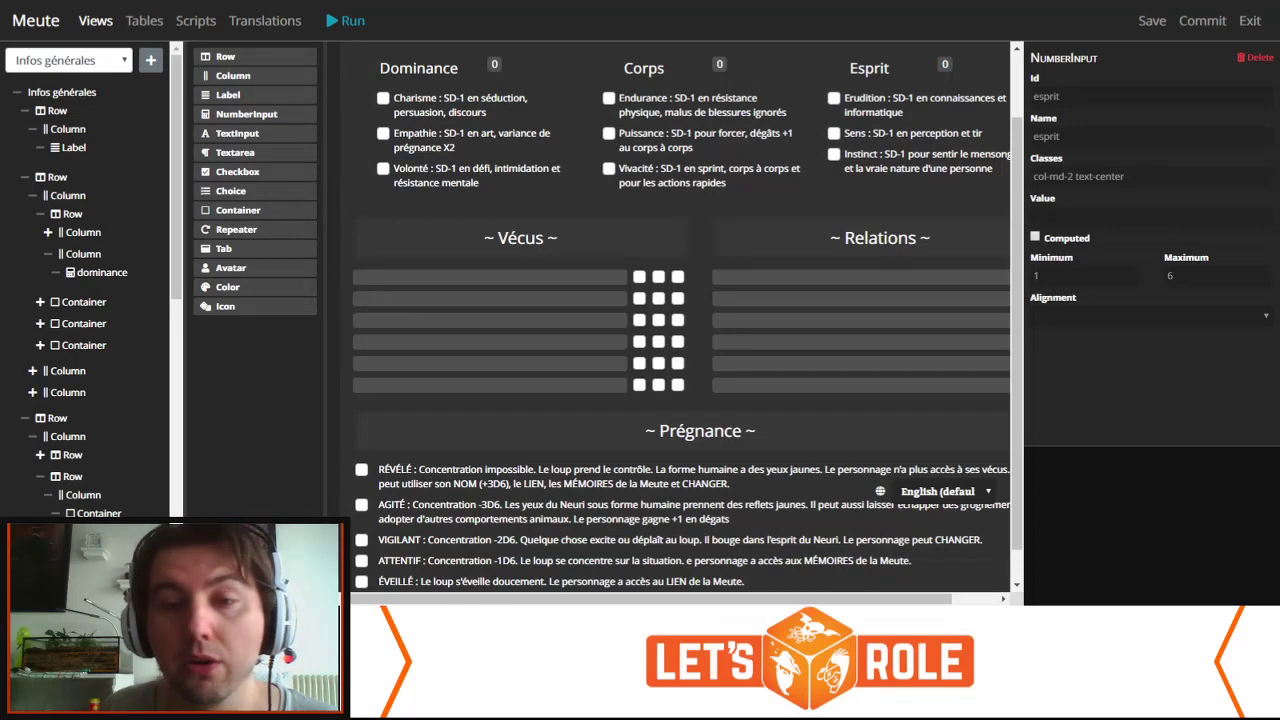
scroll(687, 319, "up", 1)
scroll(683, 317, "down", 2)
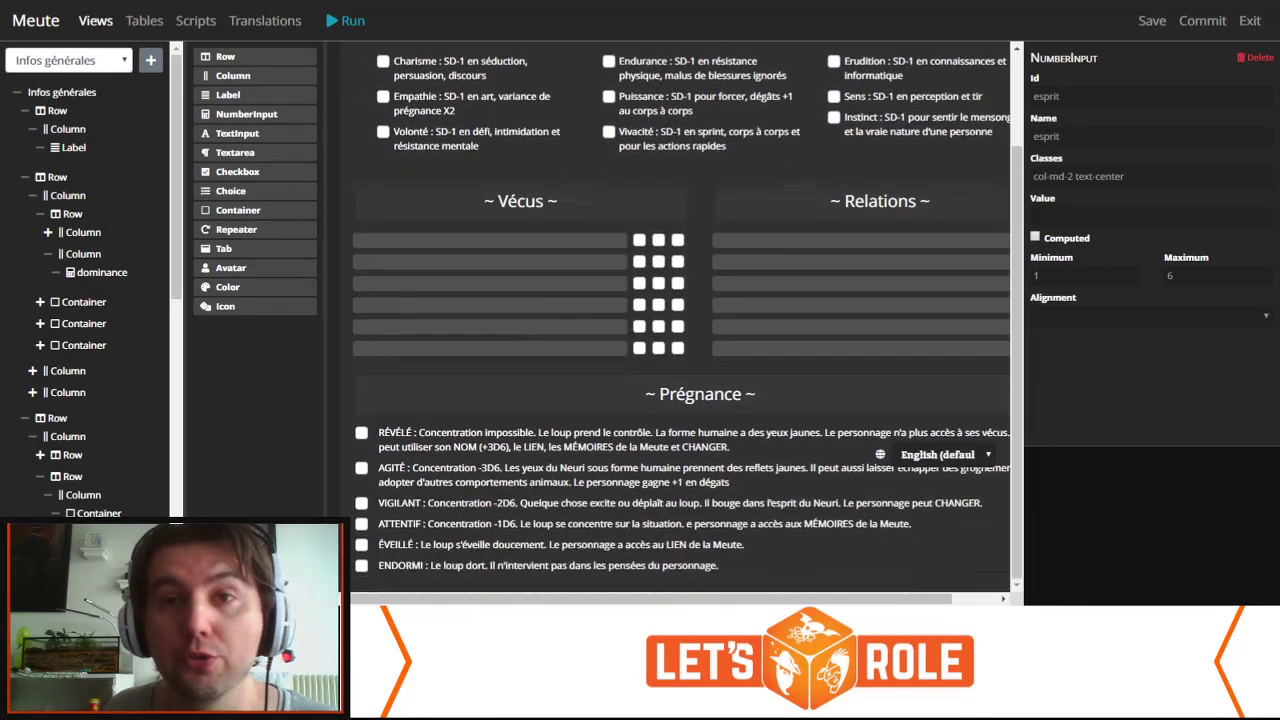
scroll(683, 317, "up", 2)
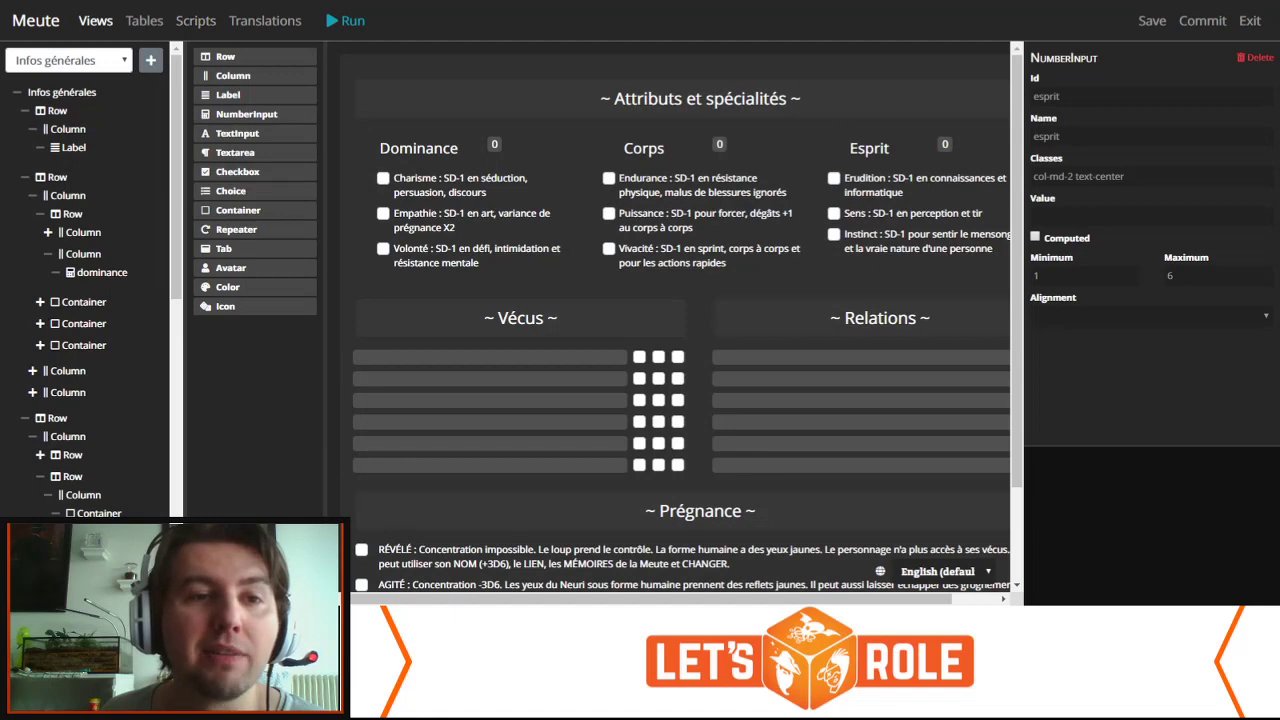
left_click(195, 20)
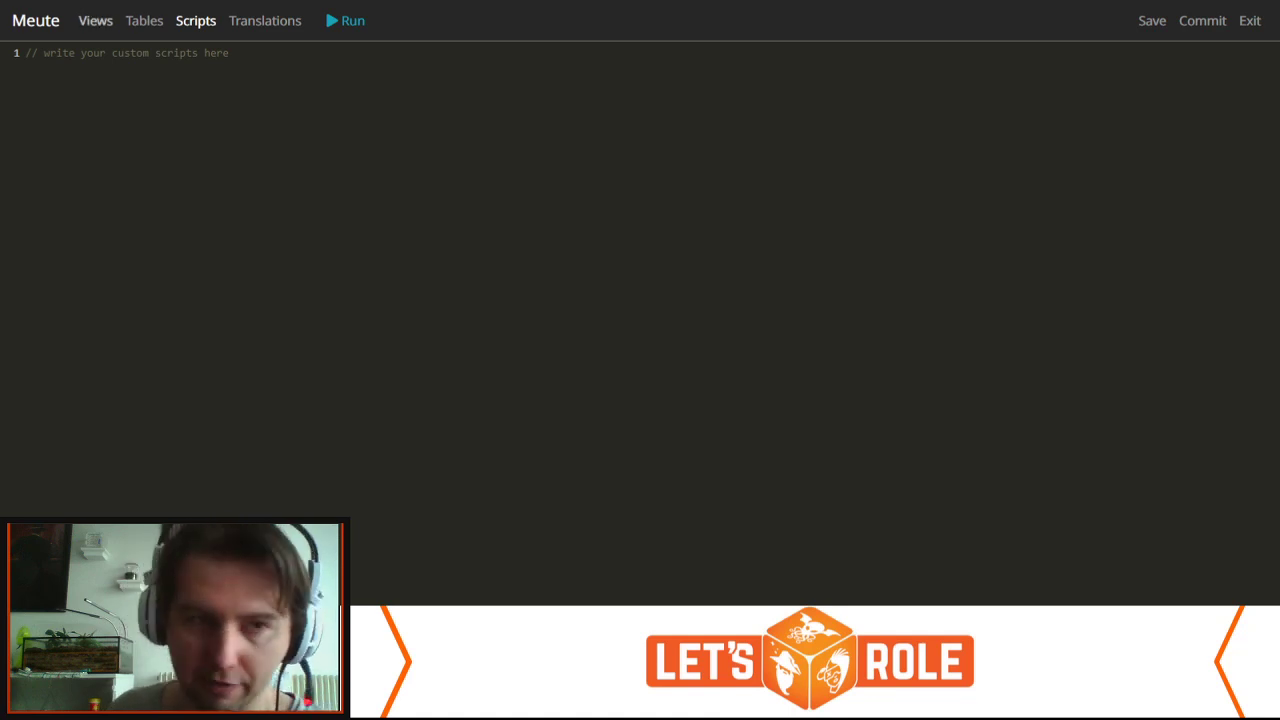
left_click(95, 20)
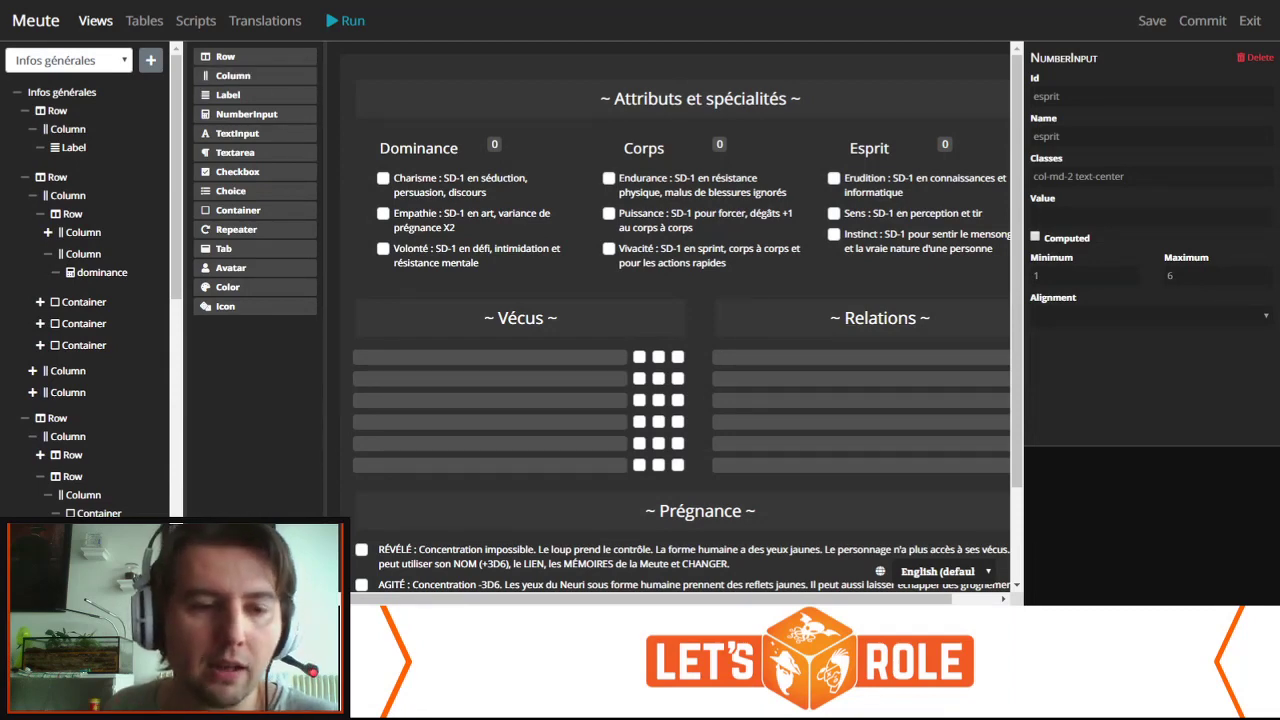
scroll(90, 300, "down", 5)
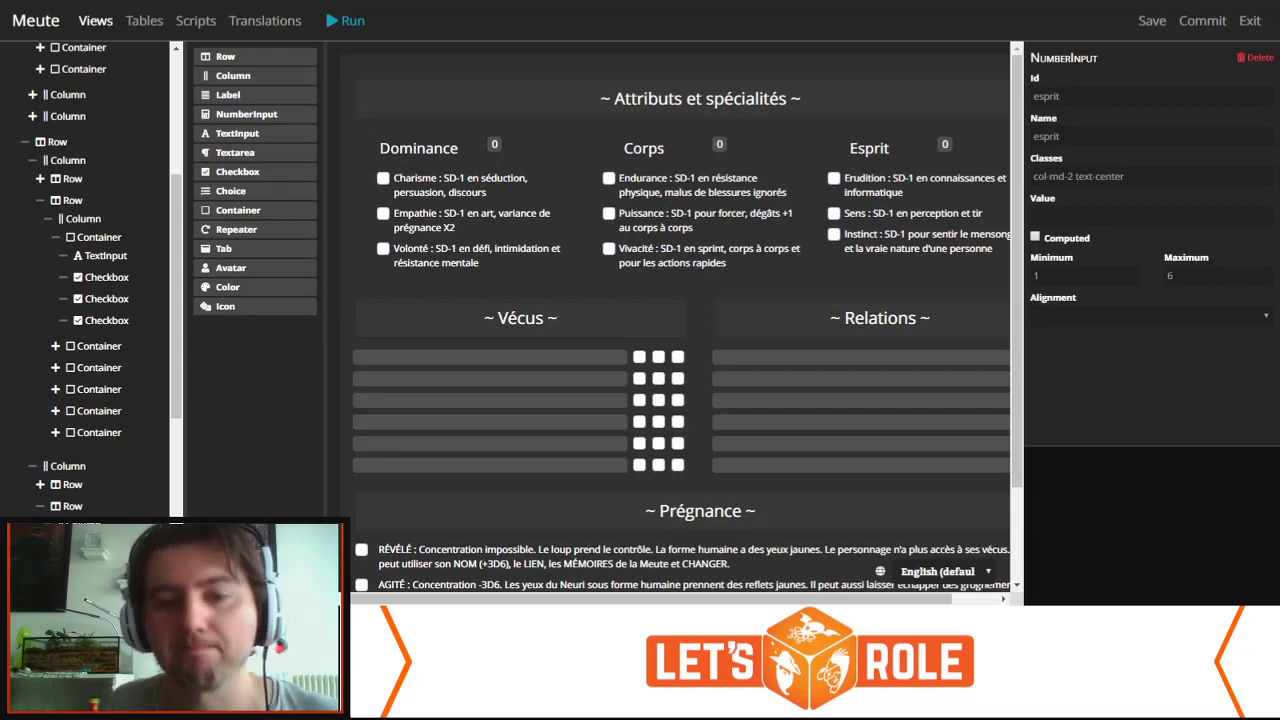
scroll(680, 316, "down", 2)
scroll(680, 316, "up", 2)
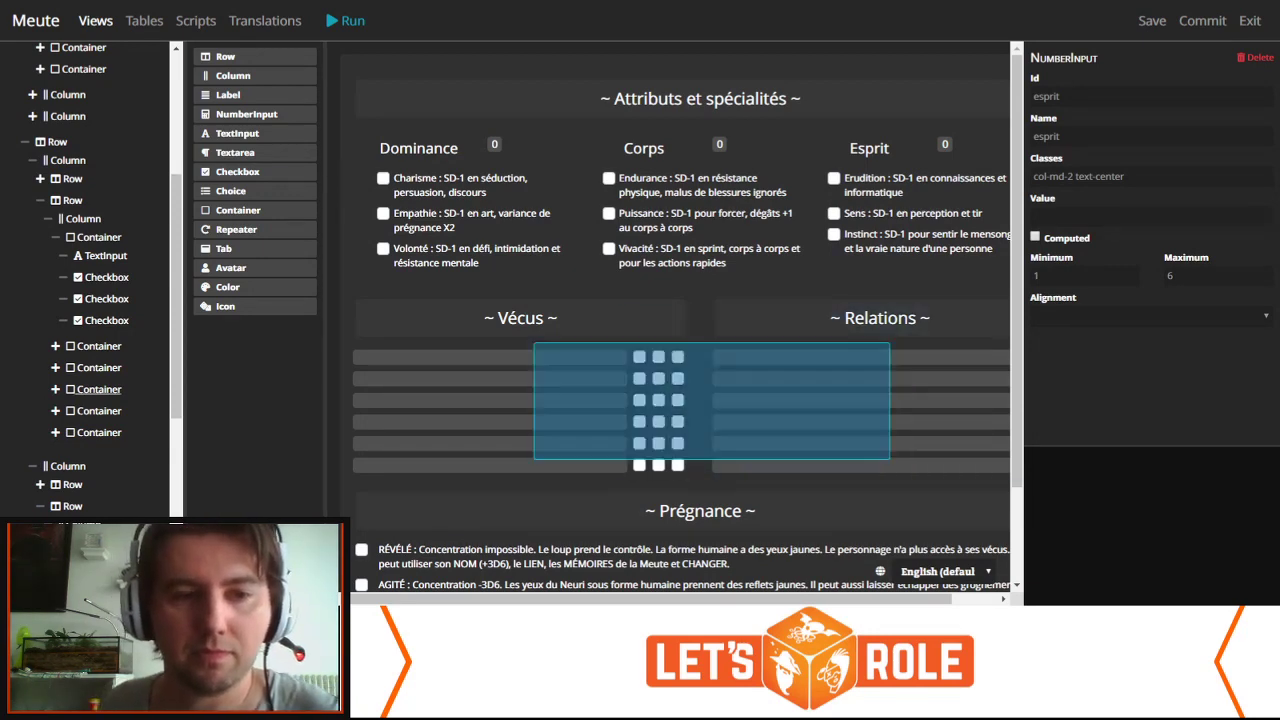
scroll(90, 280, "down", 4)
scroll(90, 280, "up", 5)
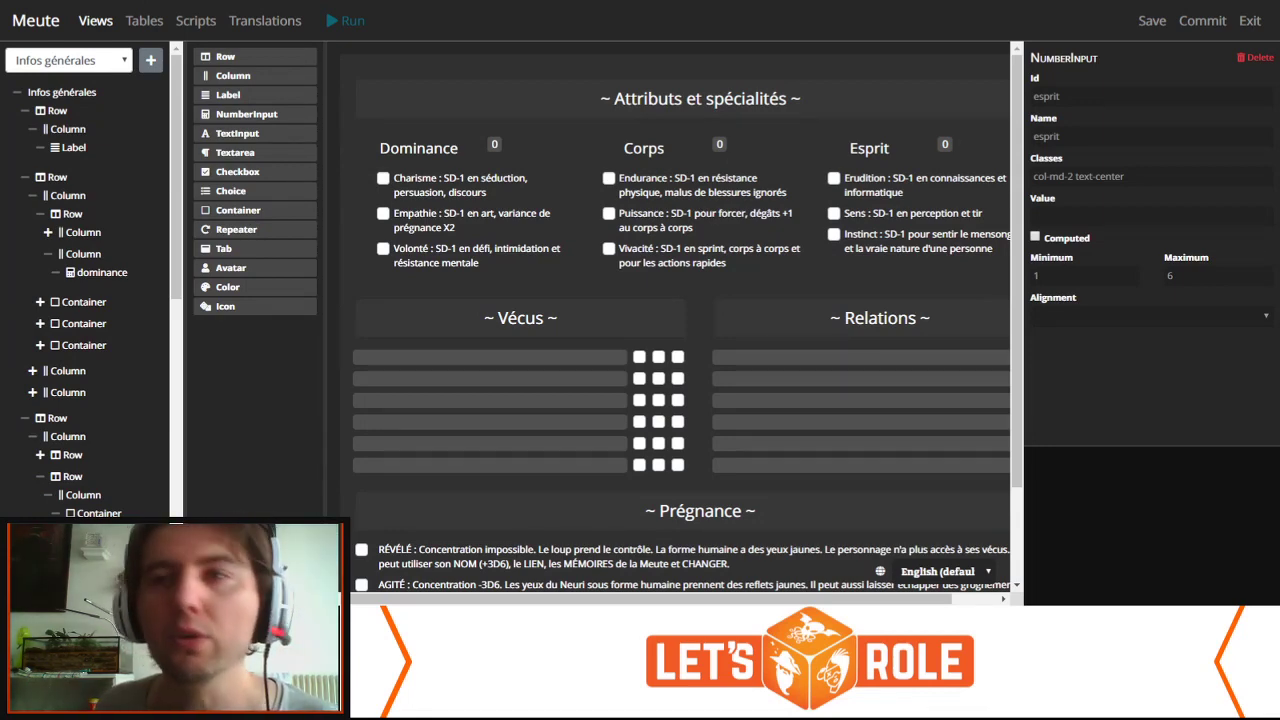
Step: Run the system, review the test character's sheet from the attributes to the dice-roll fields, and close it
left_click(346, 21)
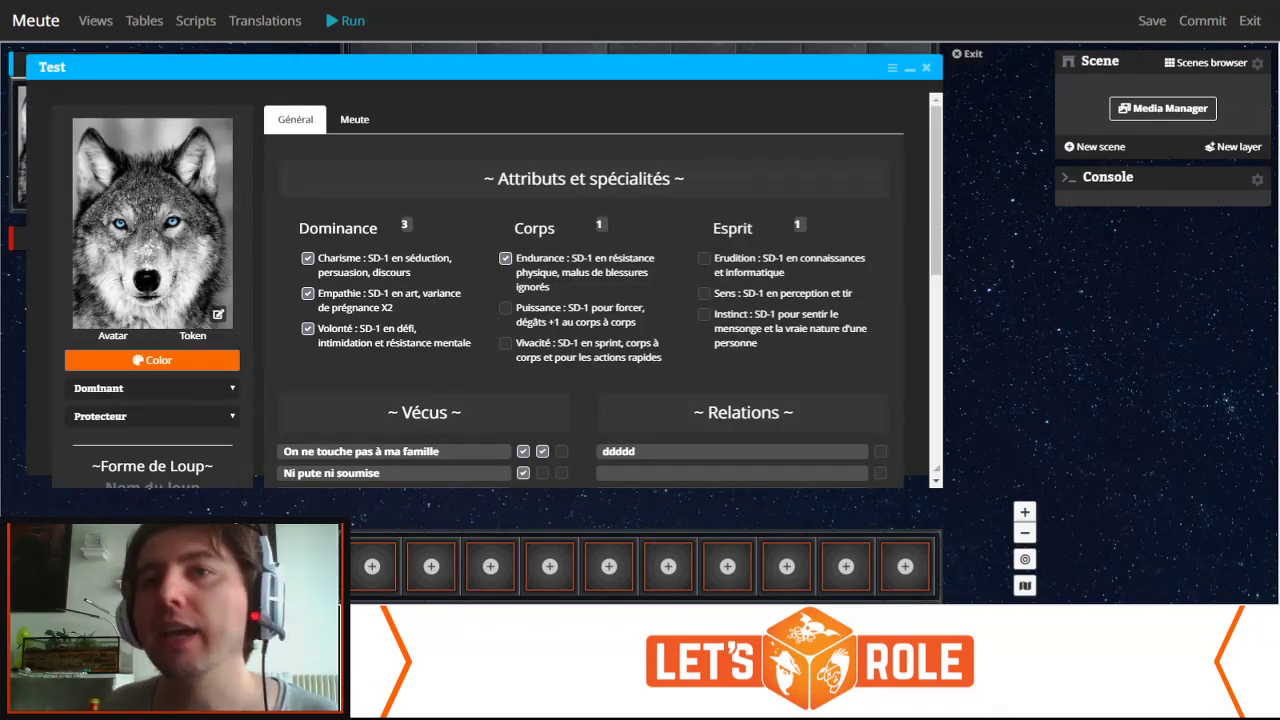
scroll(480, 280, "down", 3)
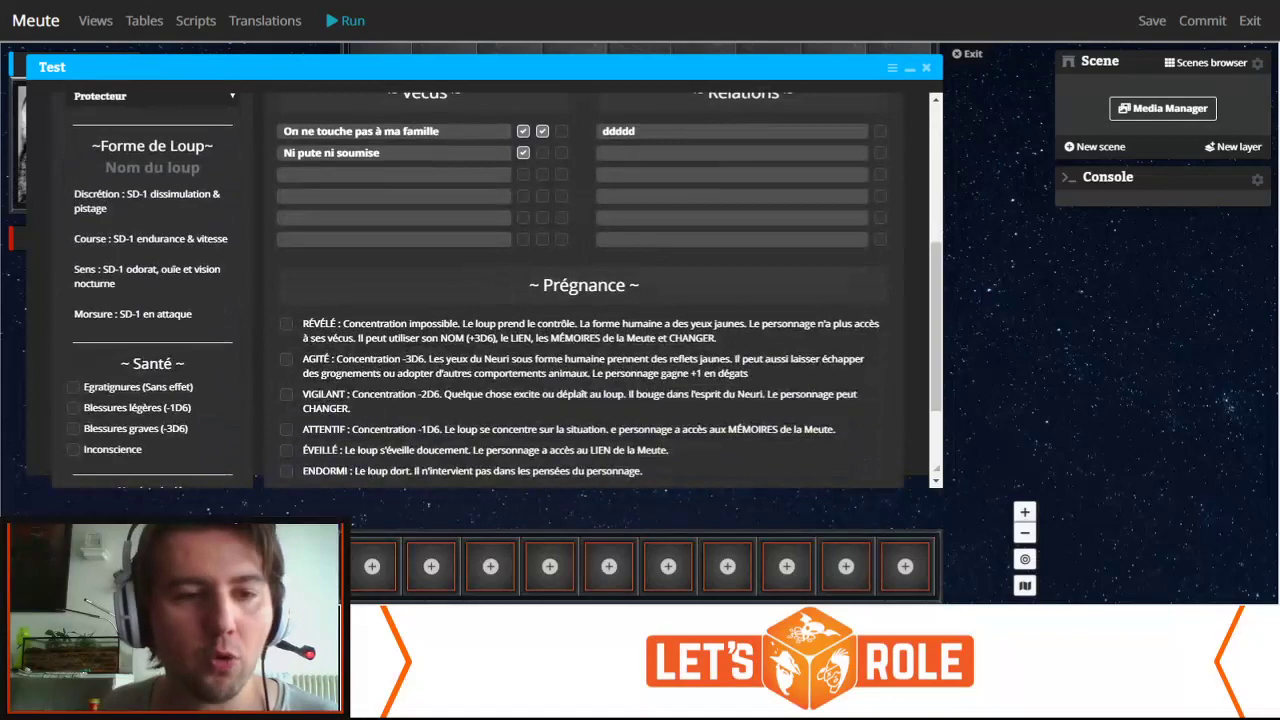
scroll(480, 280, "down", 2)
scroll(480, 280, "up", 5)
scroll(480, 280, "down", 5)
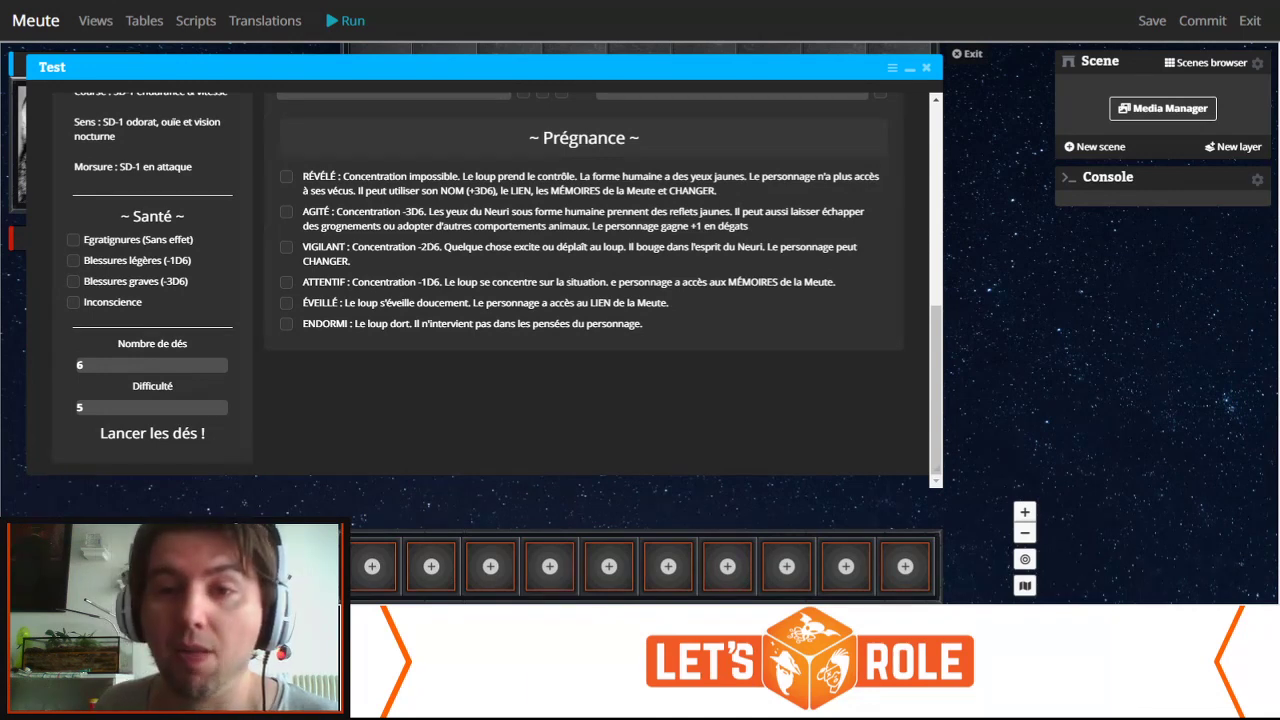
key("Escape")
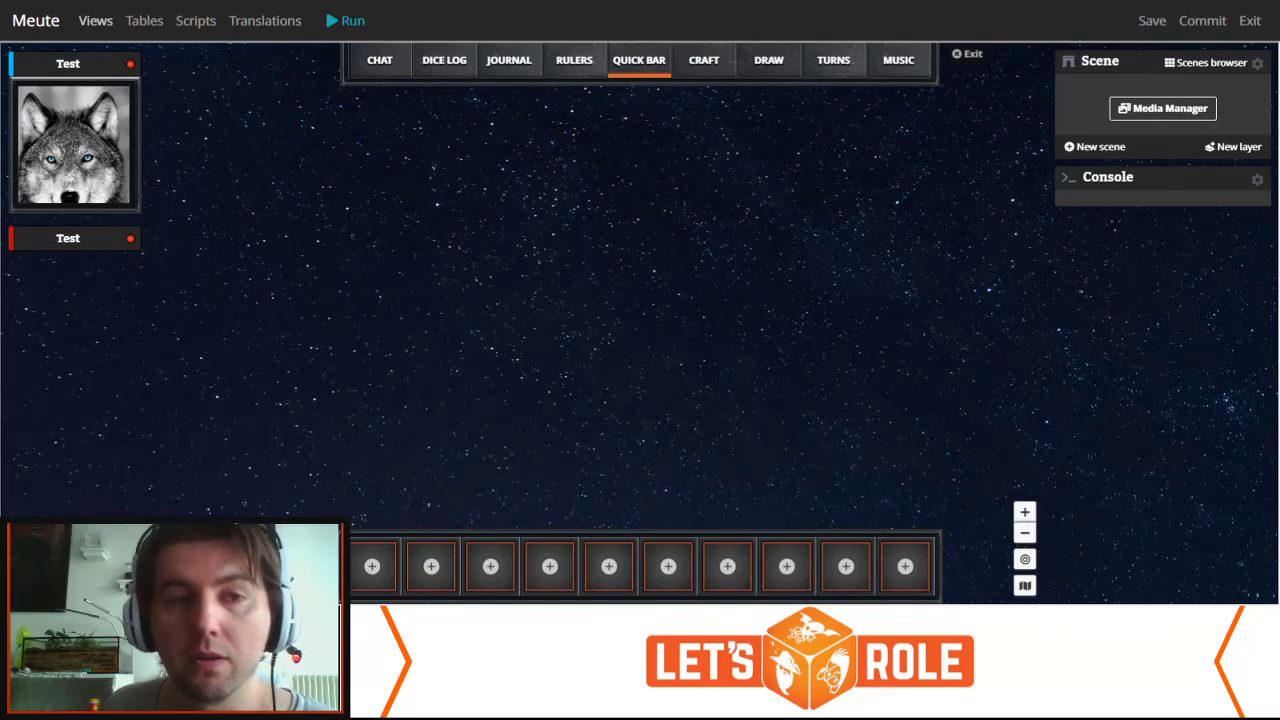
Step: Return to the view editor and commit the sheet without a message, deploying it as the current version
left_click(96, 20)
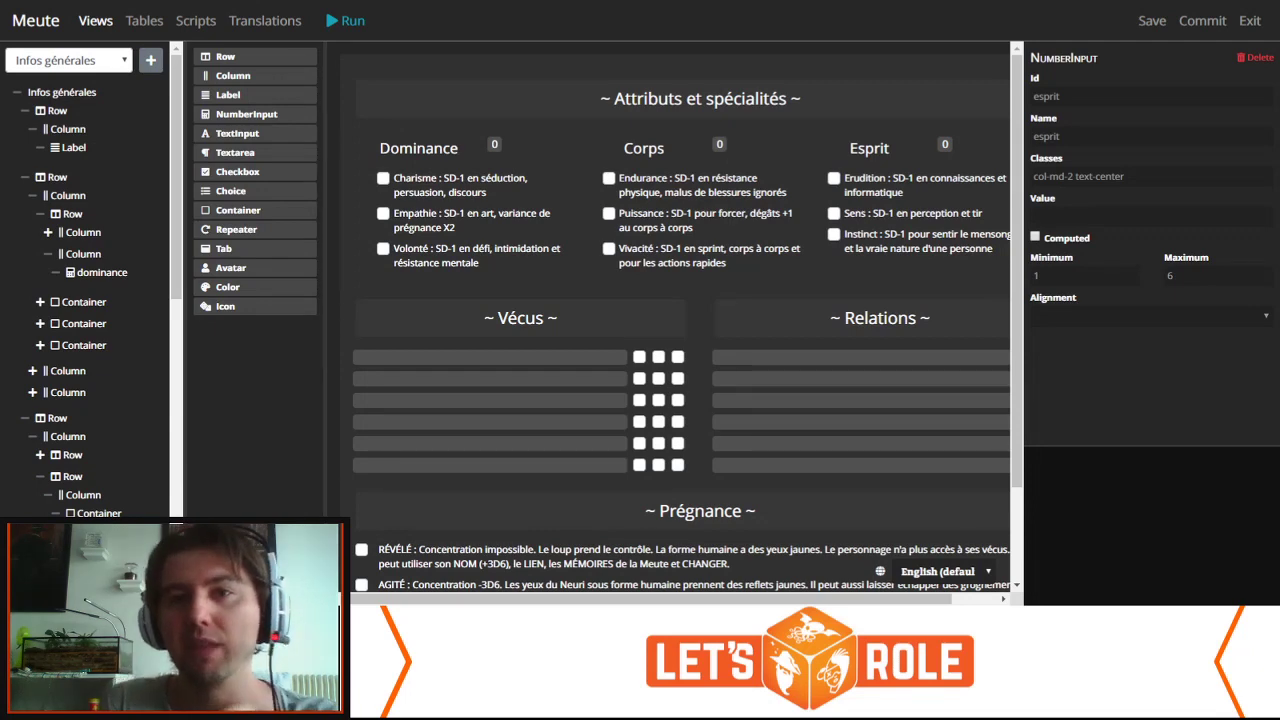
left_click(1202, 20)
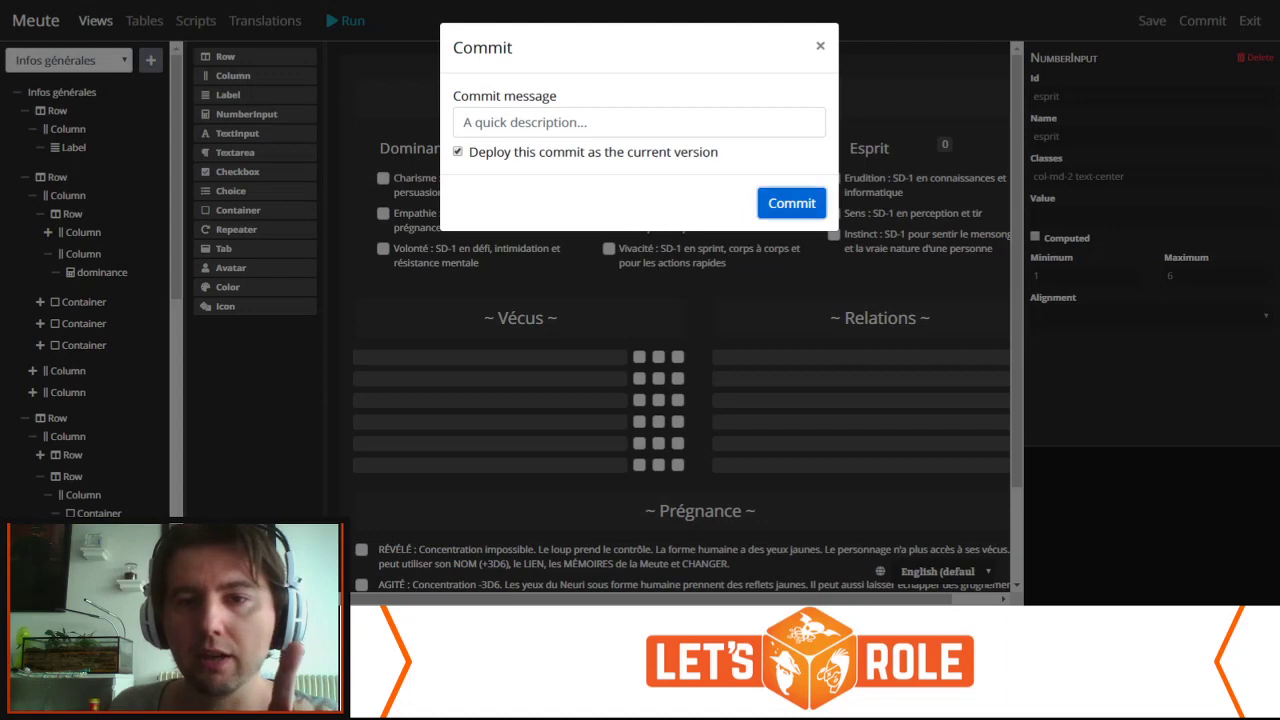
left_click(792, 203)
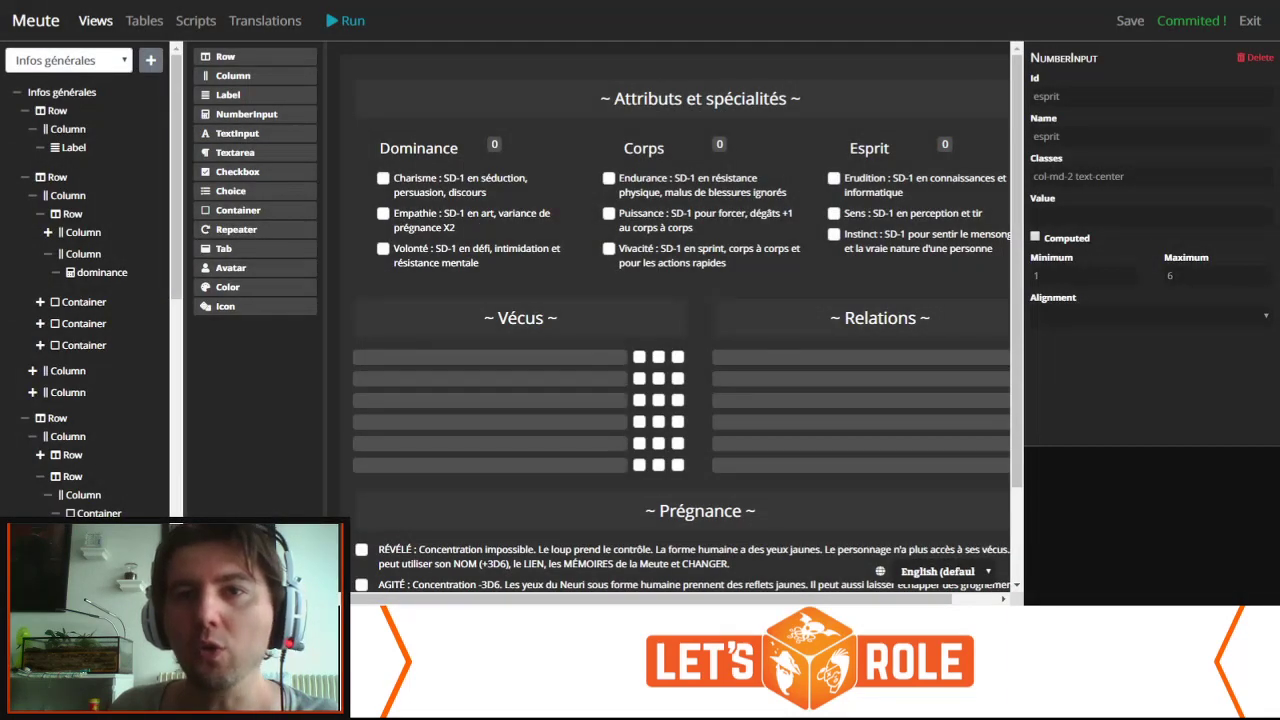